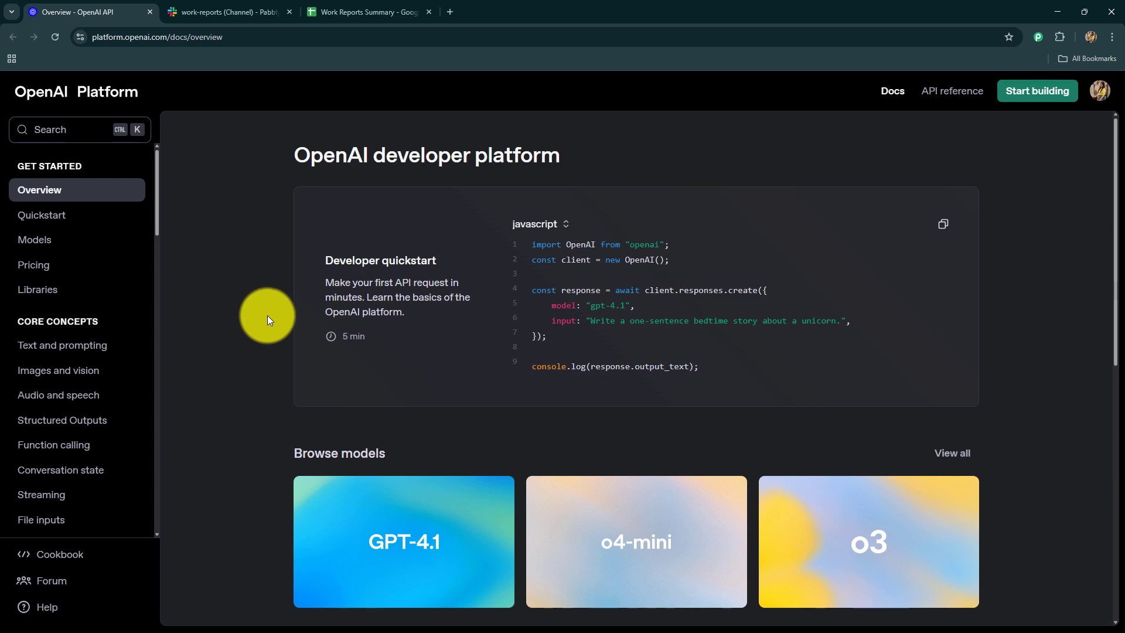
Step: Review the Slack work-reports channel, the Work Reports Summary spreadsheet and the OpenAI developer platform overview
{"action": "left_click", "coordinate": [229, 12]}
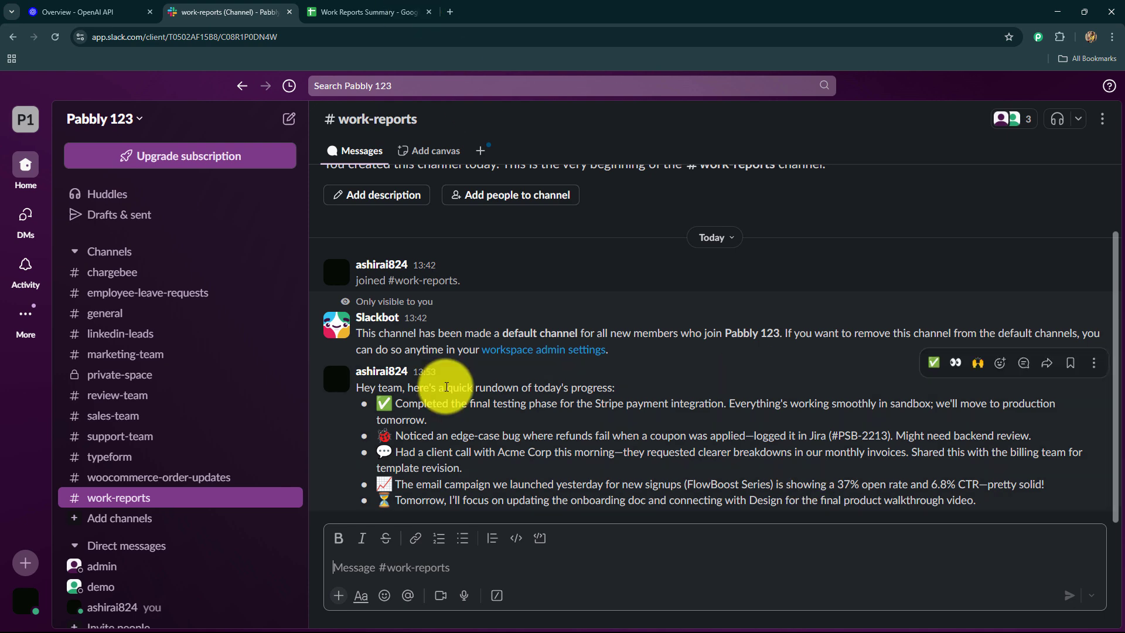
{"action": "left_click", "coordinate": [340, 12]}
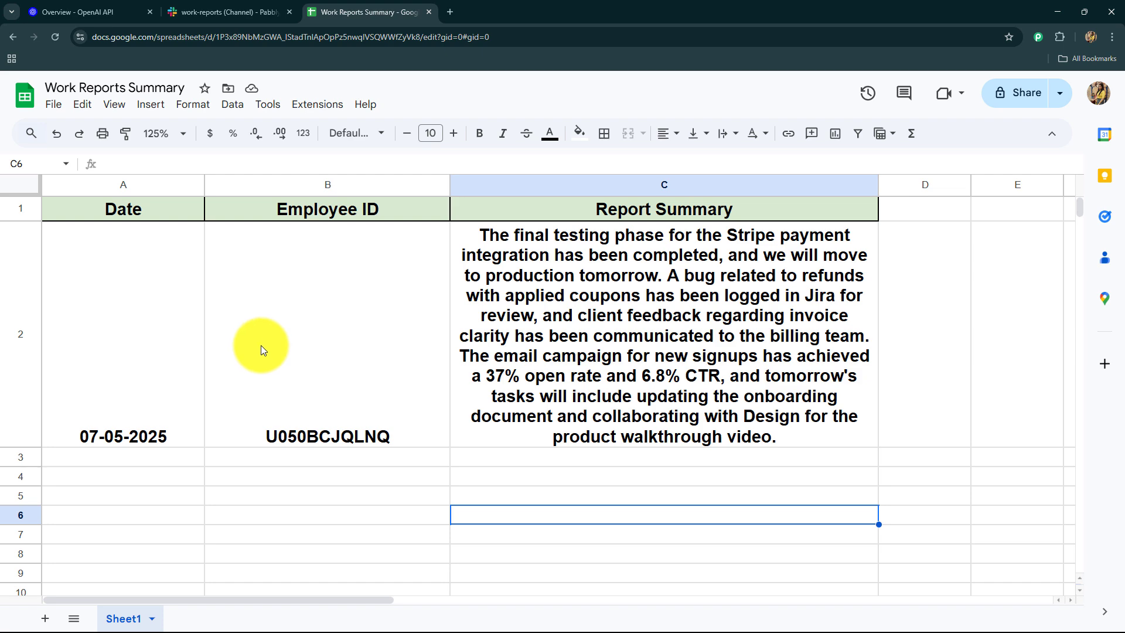
{"action": "left_click", "coordinate": [209, 13]}
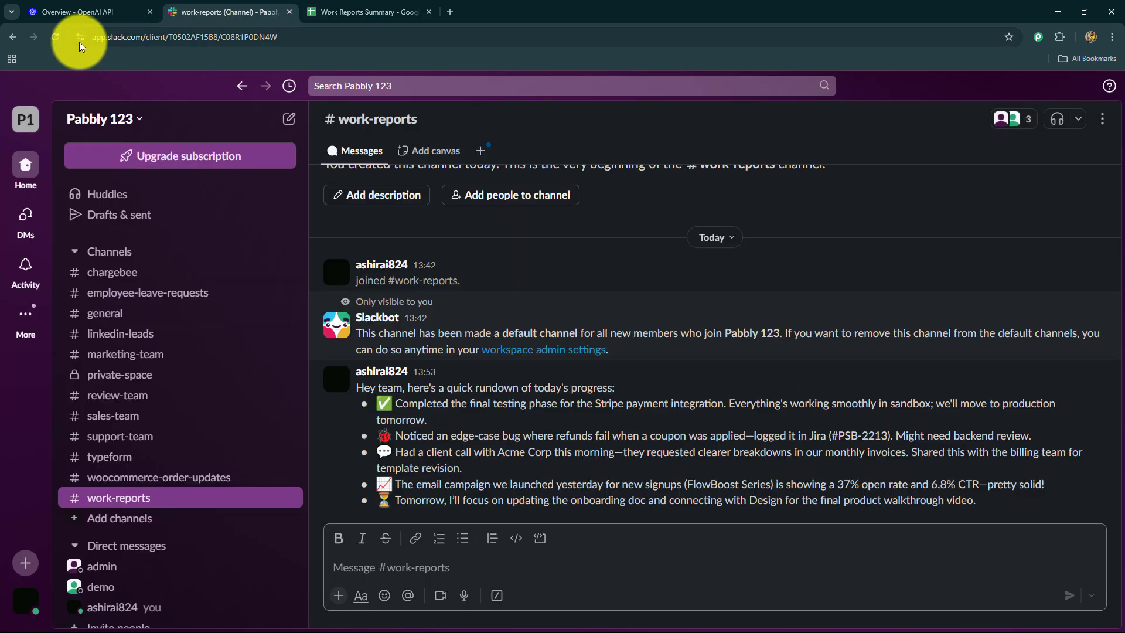
{"action": "left_click", "coordinate": [62, 10]}
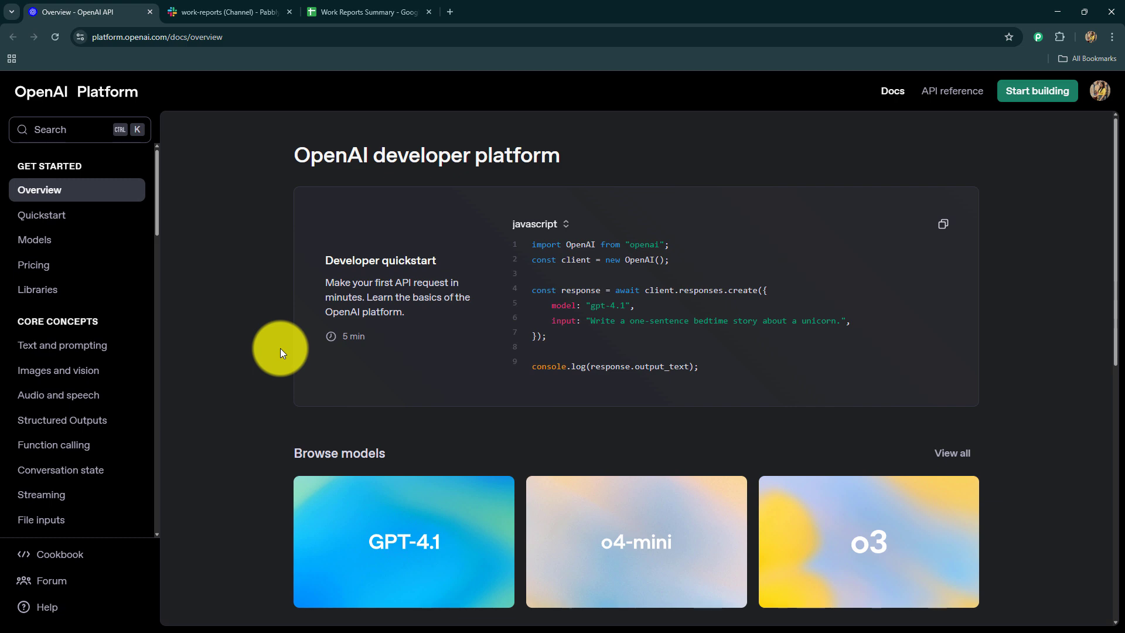
{"action": "left_click", "coordinate": [414, 12]}
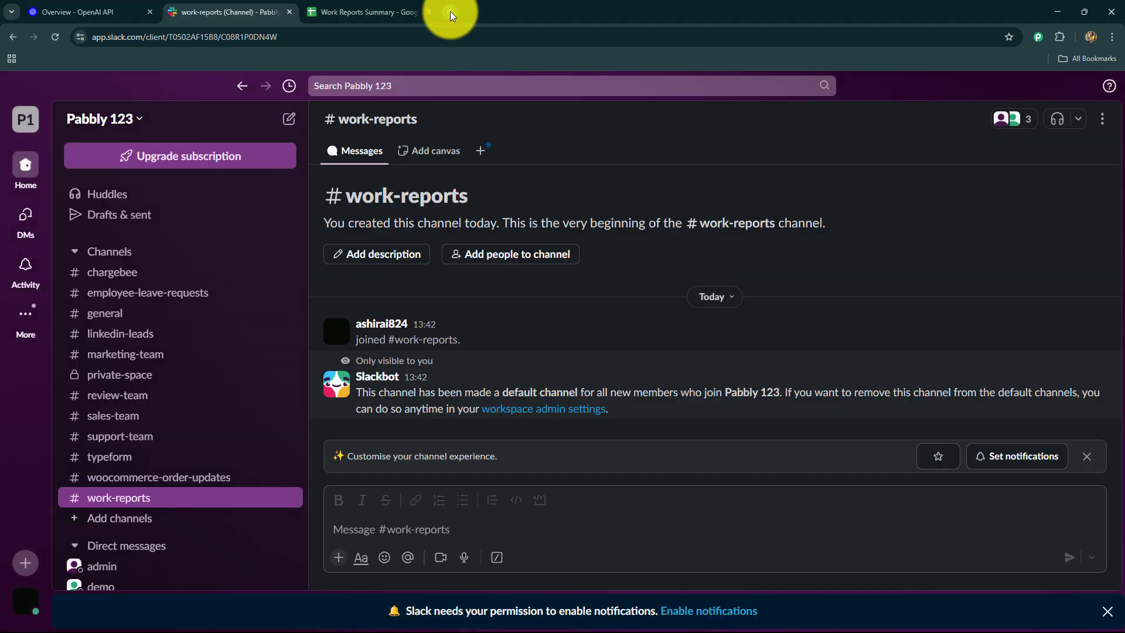
Step: Open the Pabbly Connect website (pabbly.com/connect) in a new browser tab
{"action": "left_click", "coordinate": [450, 12]}
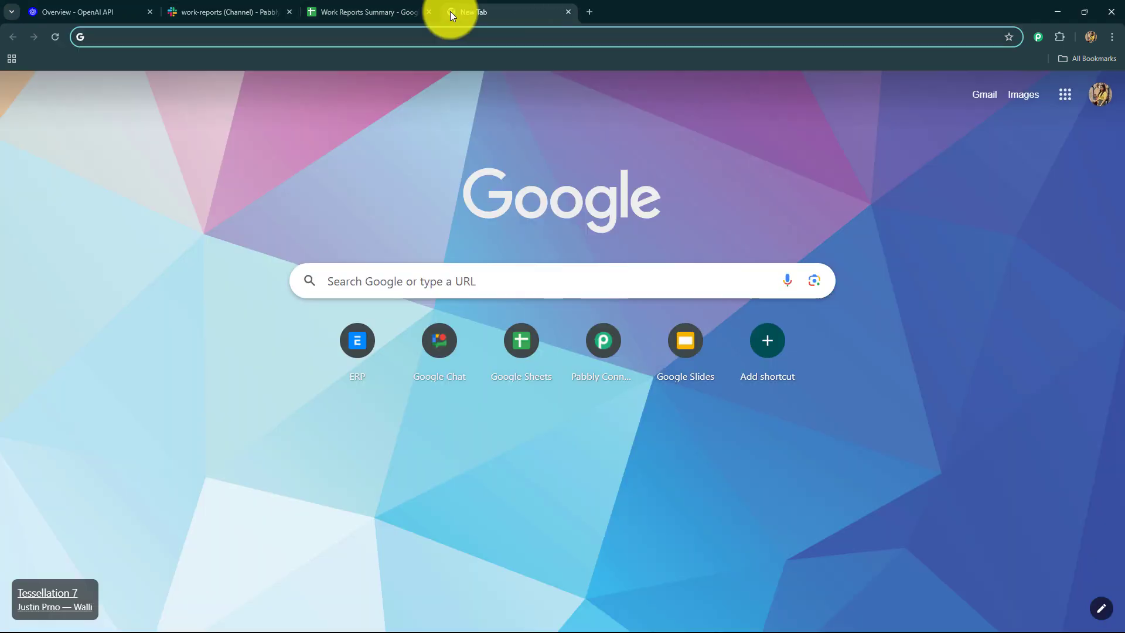
{"action": "type", "text": "pabb"}
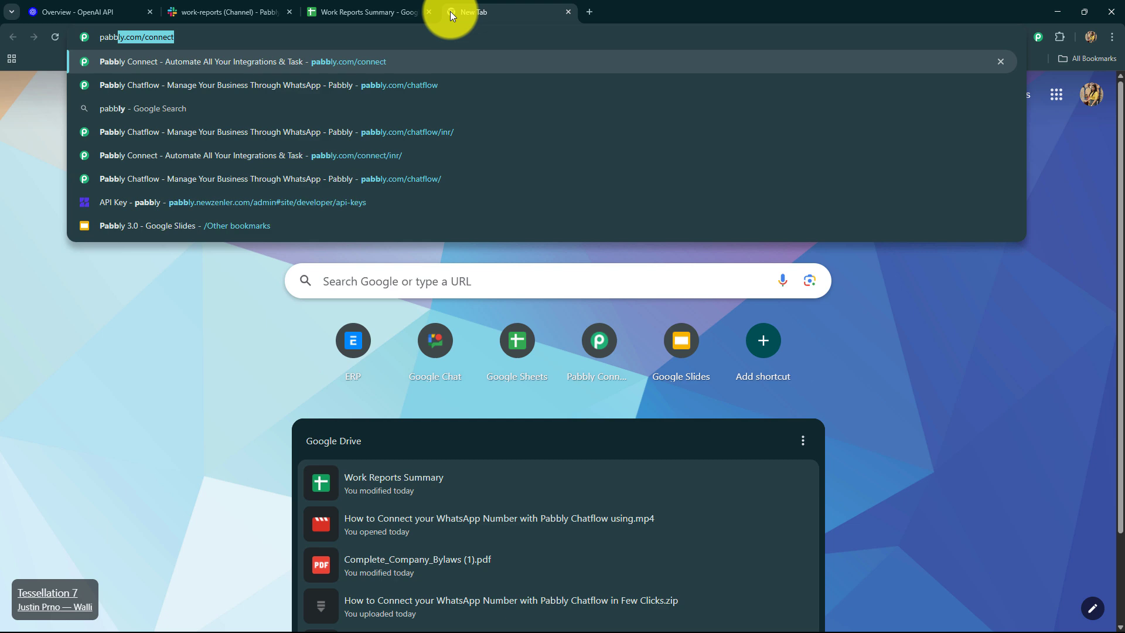
{"action": "key", "text": "Return"}
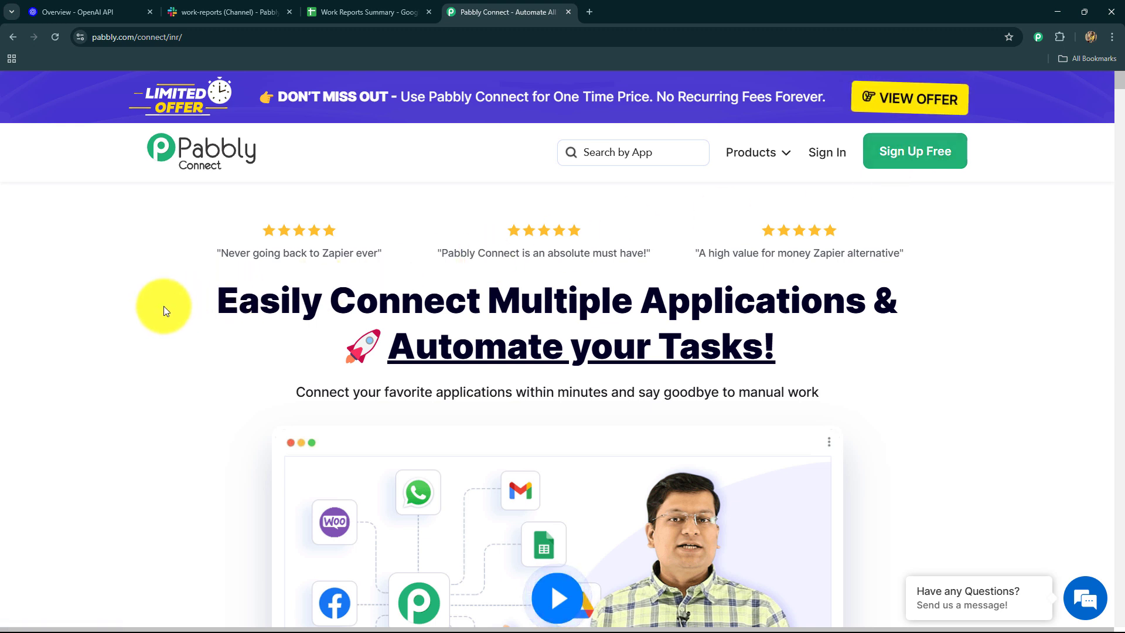
Step: Sign in to the Pabbly account and access Pabbly Connect from the list of all Pabbly apps
{"action": "left_click_drag", "start_coordinate": [199, 297], "coordinate": [796, 374]}
{"action": "scroll", "coordinate": [807, 371], "scroll_direction": "down", "scroll_amount": 8}
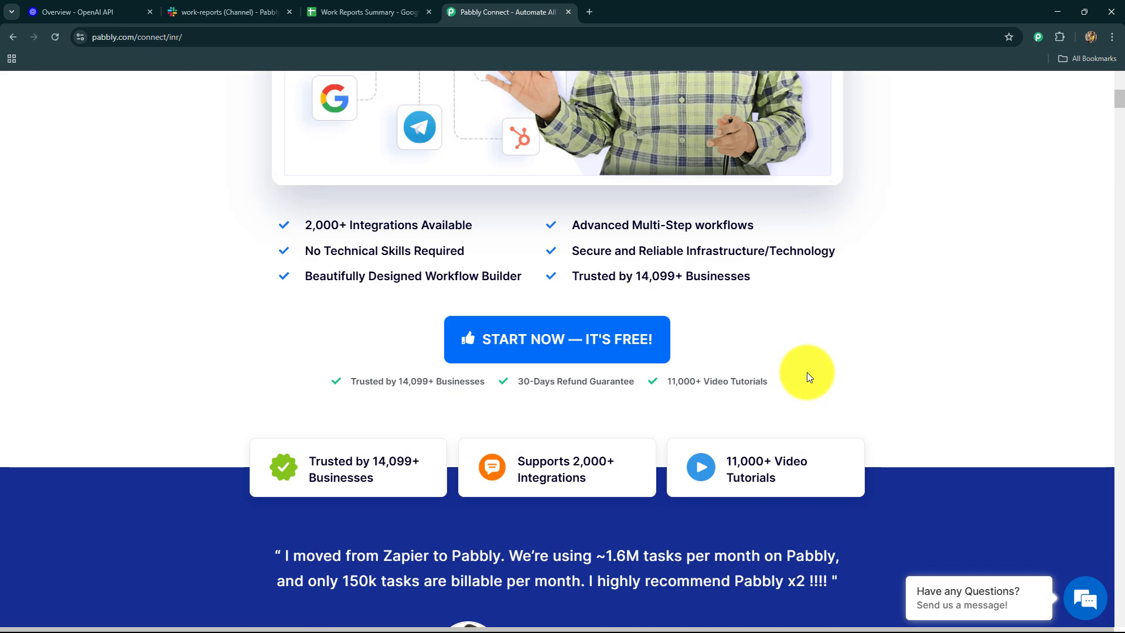
{"action": "scroll", "coordinate": [807, 371], "scroll_direction": "down", "scroll_amount": 18}
{"action": "scroll", "coordinate": [807, 372], "scroll_direction": "up", "scroll_amount": 20}
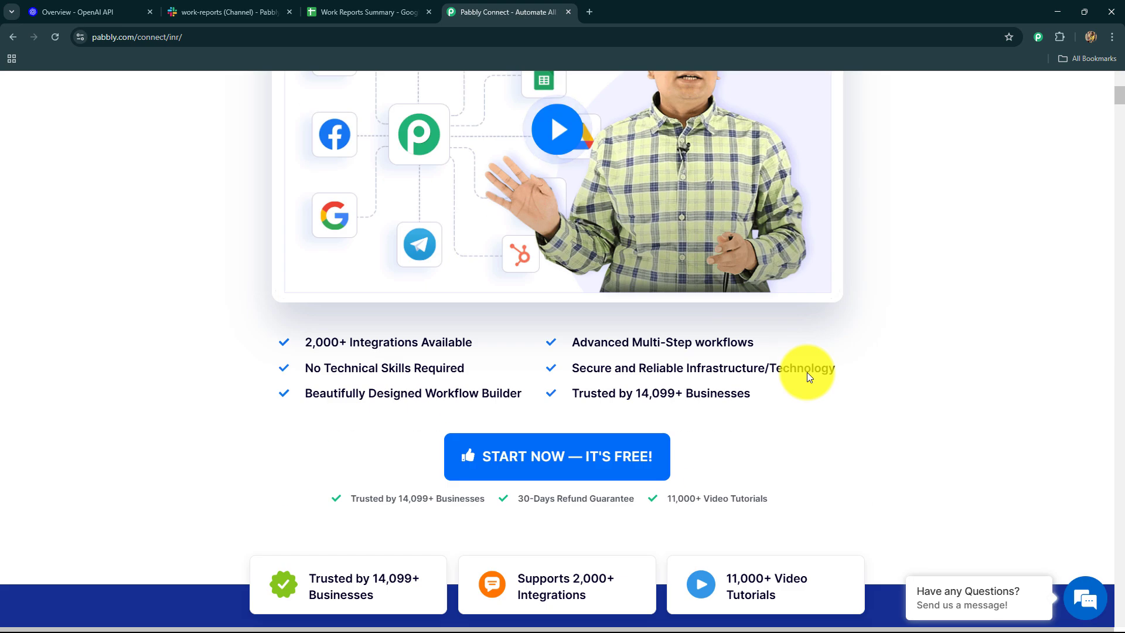
{"action": "scroll", "coordinate": [807, 371], "scroll_direction": "up", "scroll_amount": 8}
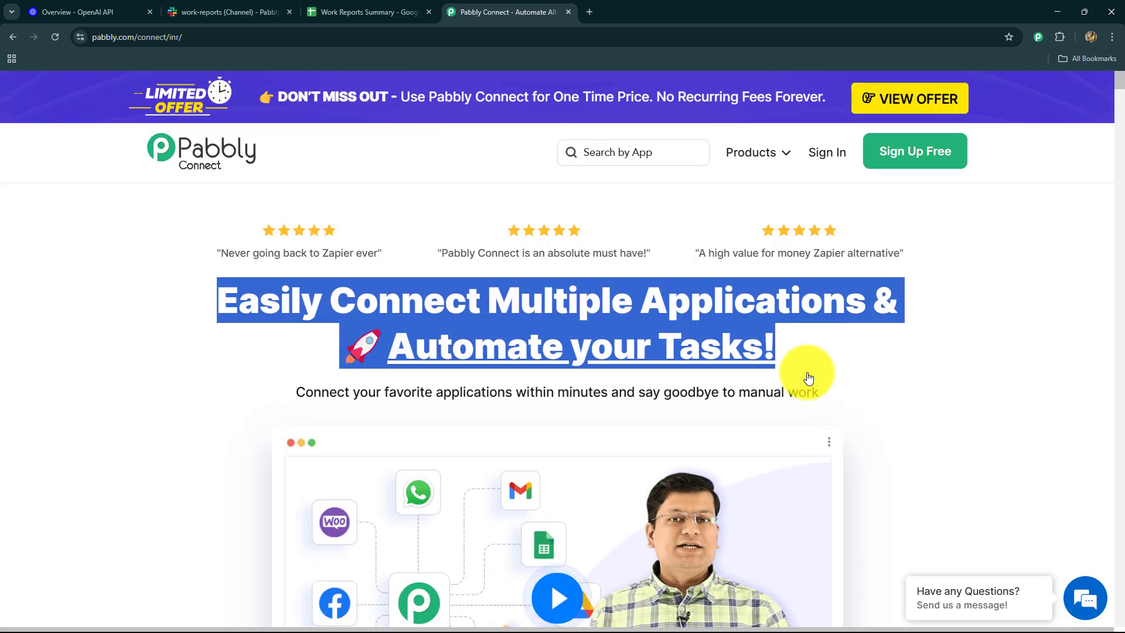
{"action": "left_click", "coordinate": [826, 154]}
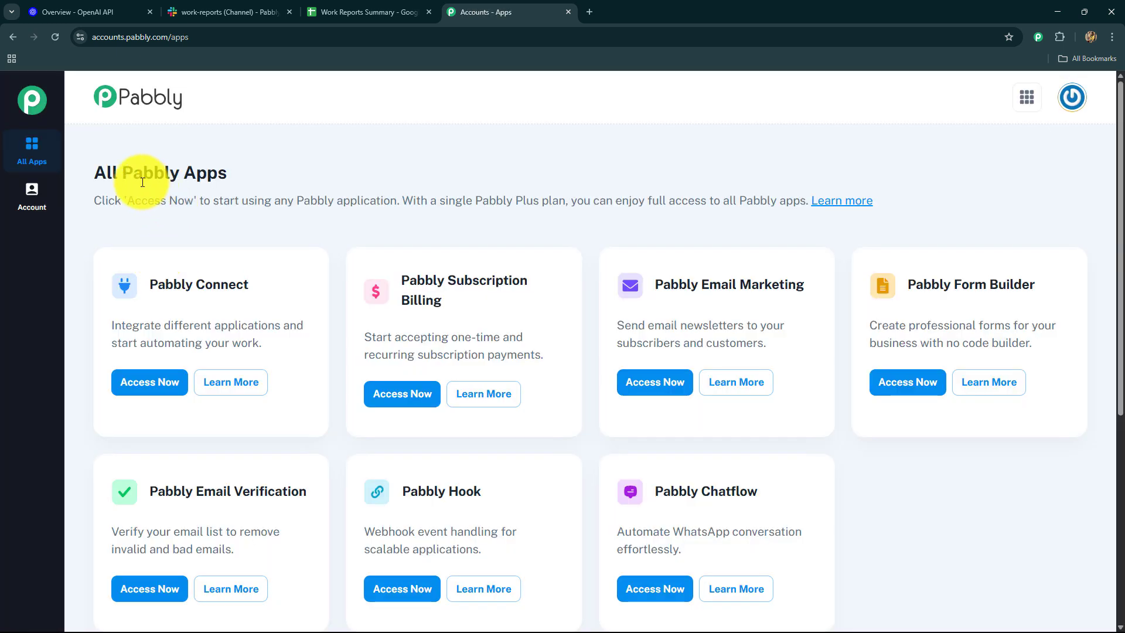
{"action": "left_click_drag", "start_coordinate": [93, 171], "coordinate": [262, 191]}
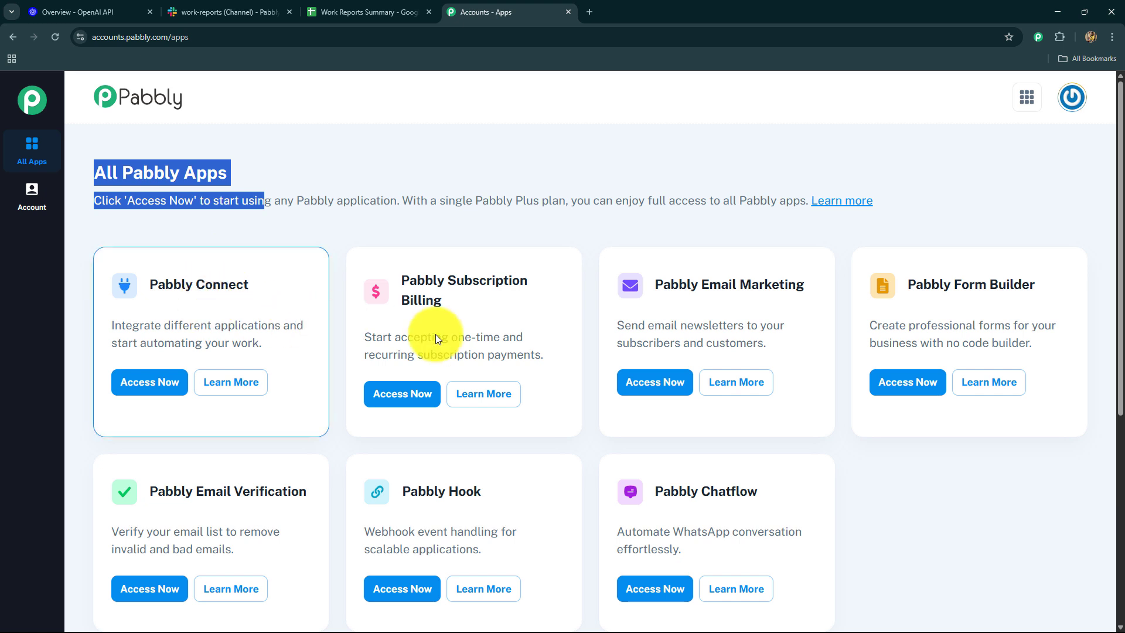
{"action": "left_click_drag", "start_coordinate": [153, 277], "coordinate": [266, 289]}
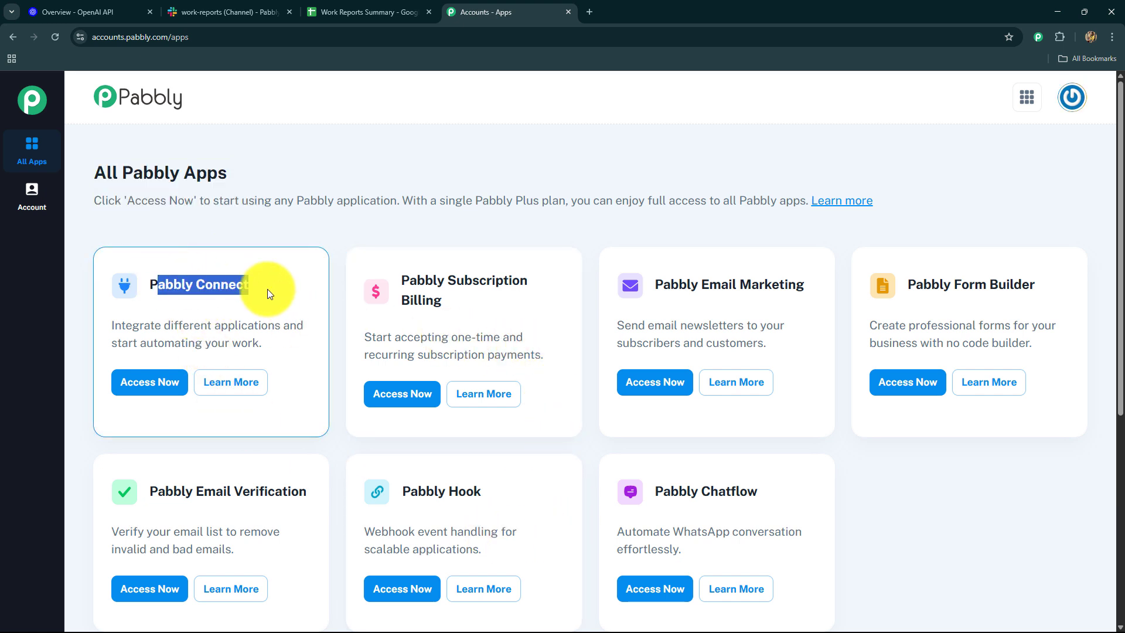
{"action": "left_click", "coordinate": [151, 383]}
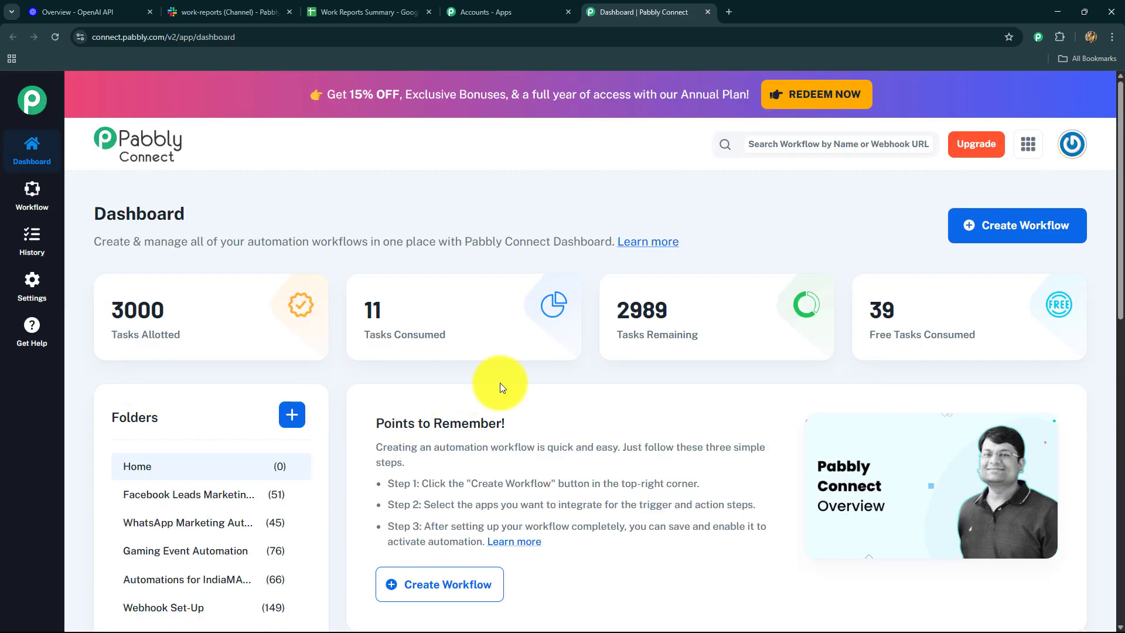
Step: Start a new workflow from the dashboard and name it "Build an AI Agent to Auto-Summarize Slack Team Updates"
{"action": "scroll", "coordinate": [501, 382], "scroll_direction": "down", "scroll_amount": 7}
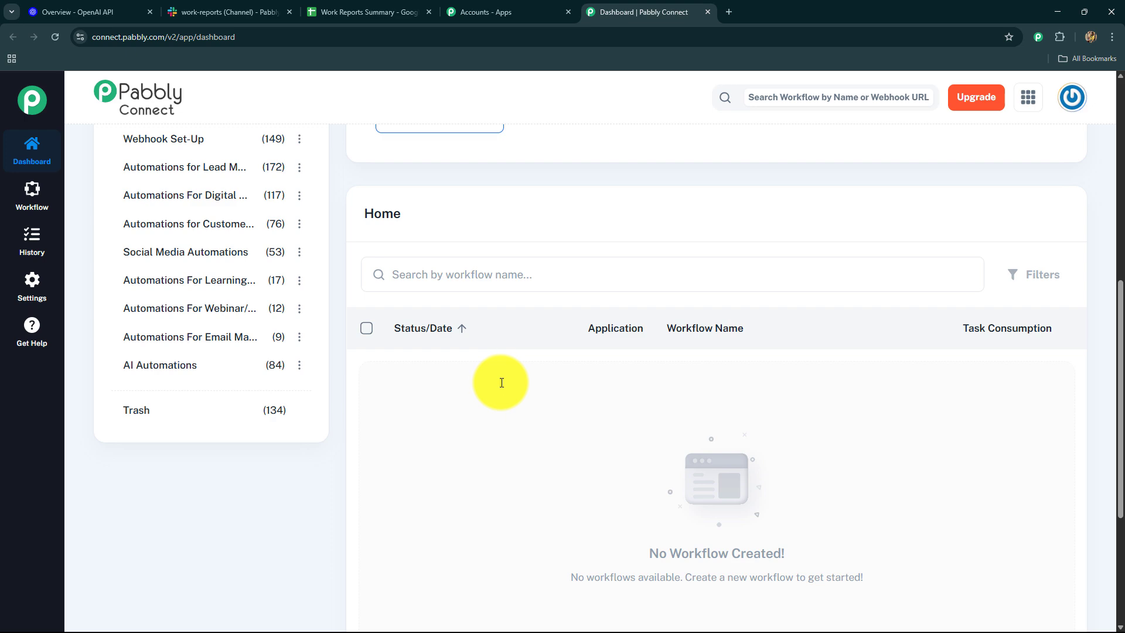
{"action": "scroll", "coordinate": [501, 381], "scroll_direction": "down", "scroll_amount": 4}
{"action": "scroll", "coordinate": [487, 363], "scroll_direction": "up", "scroll_amount": 6}
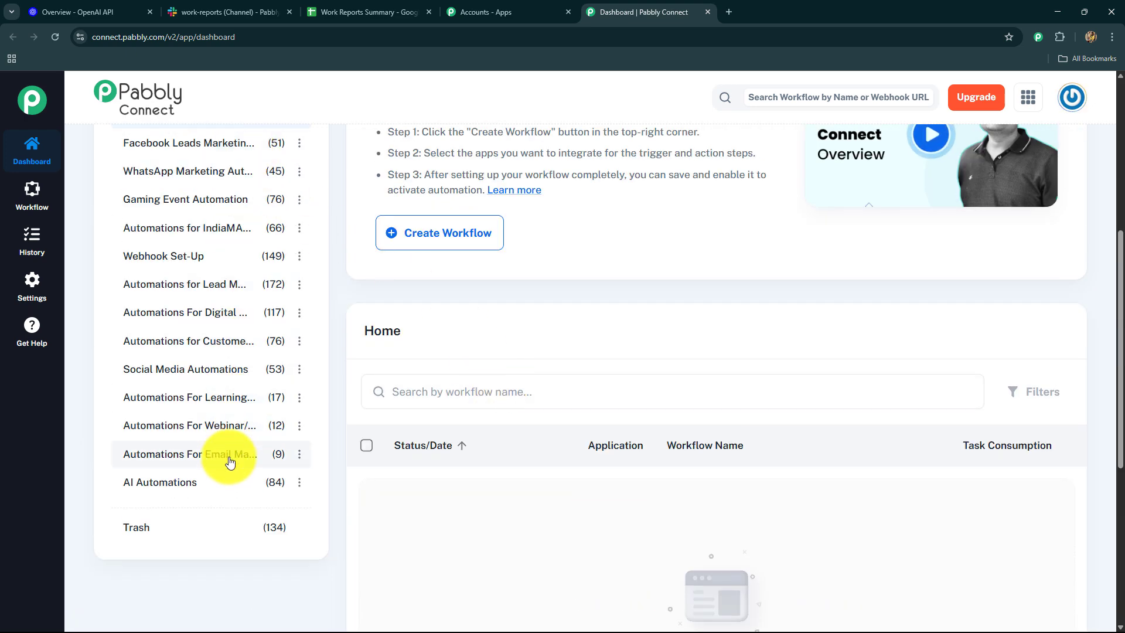
{"action": "scroll", "coordinate": [435, 430], "scroll_direction": "up", "scroll_amount": 7}
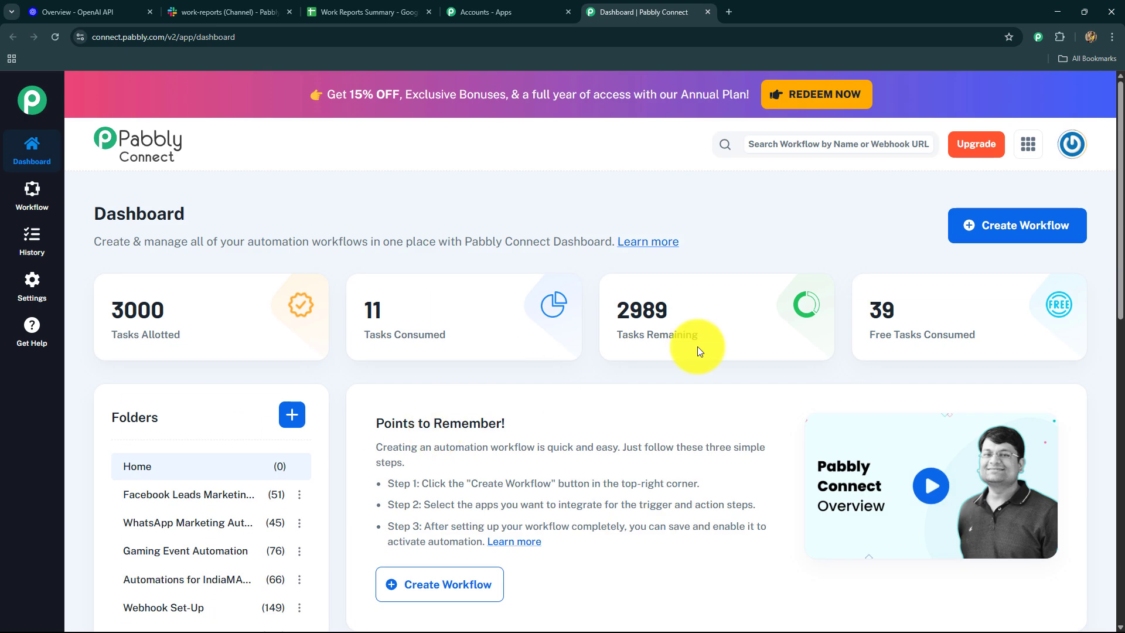
{"action": "left_click", "coordinate": [996, 241]}
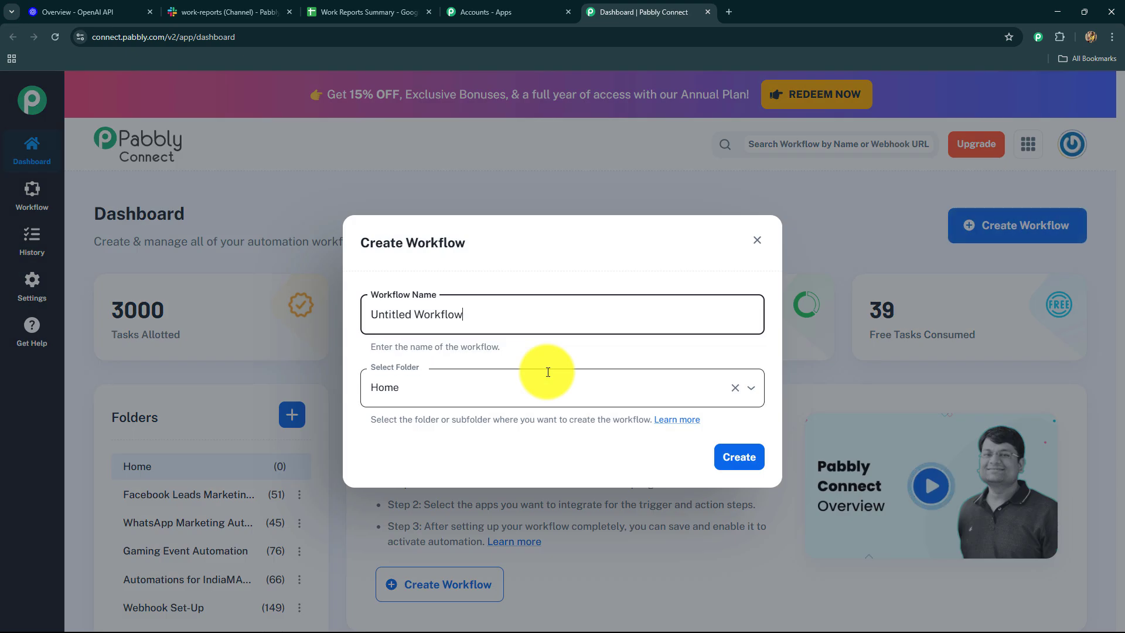
{"action": "left_click_drag", "start_coordinate": [528, 318], "coordinate": [315, 317]}
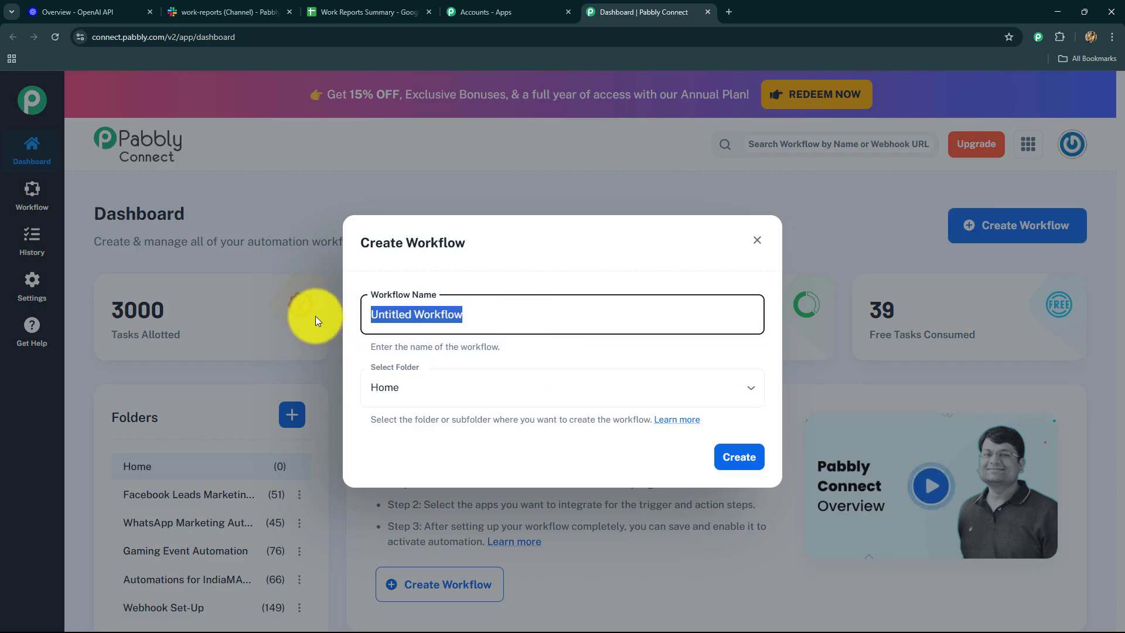
{"action": "key", "text": "BackSpace"}
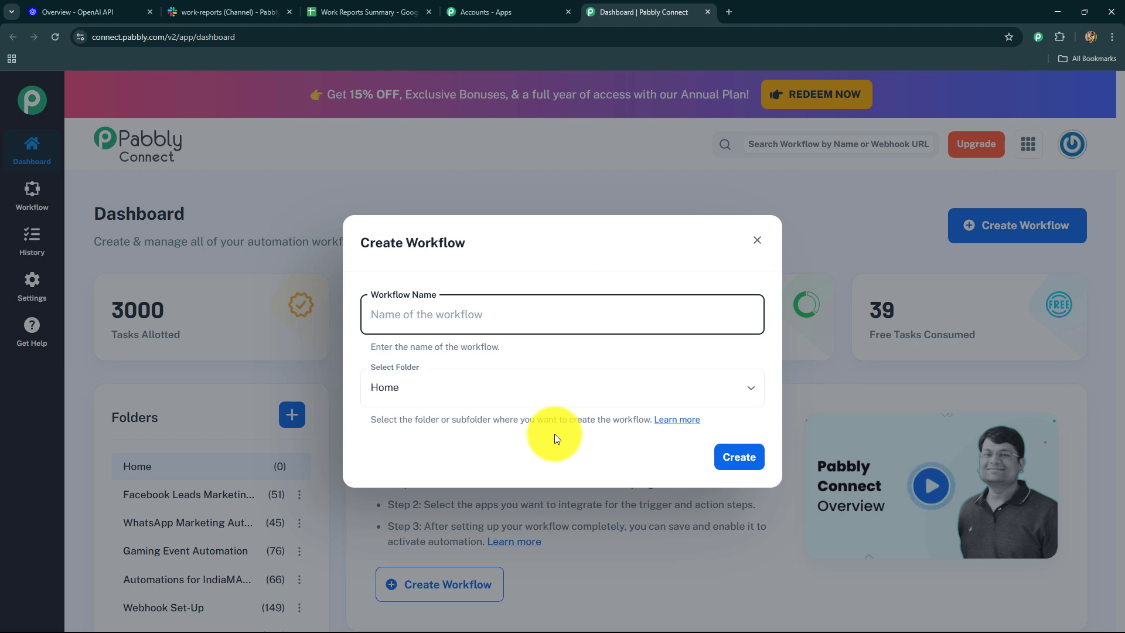
{"action": "type", "text": "Build an AI Agent to Auto-Summarize Slack Team Updates"}
{"action": "left_click_drag", "start_coordinate": [396, 318], "coordinate": [673, 321]}
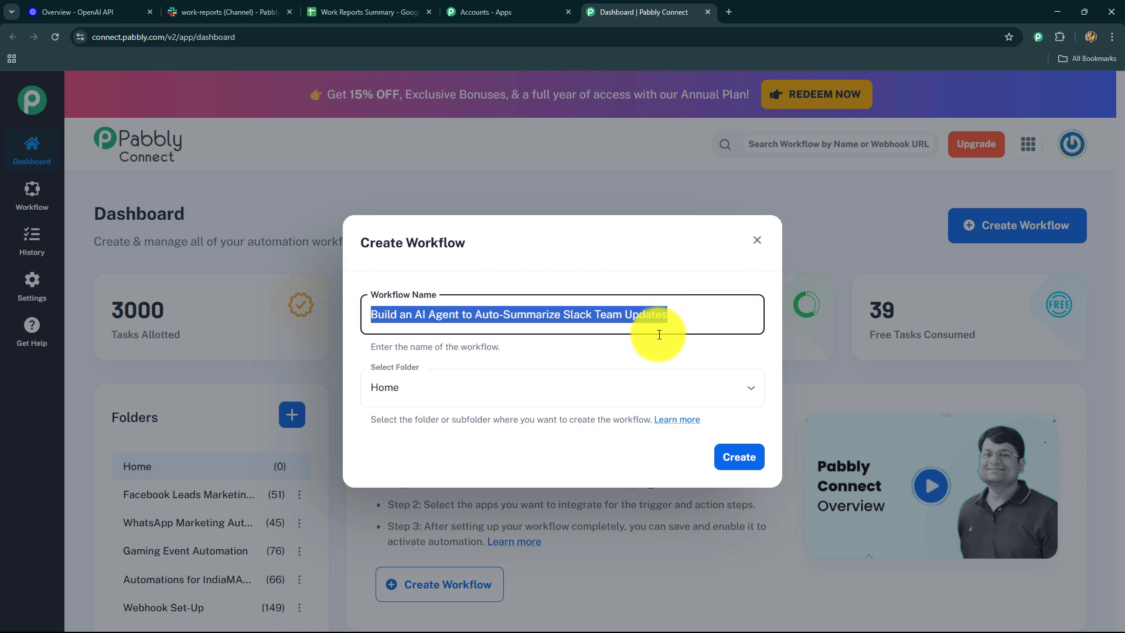
Step: Select the AI Automations folder for the new workflow and create it
{"action": "left_click", "coordinate": [632, 388]}
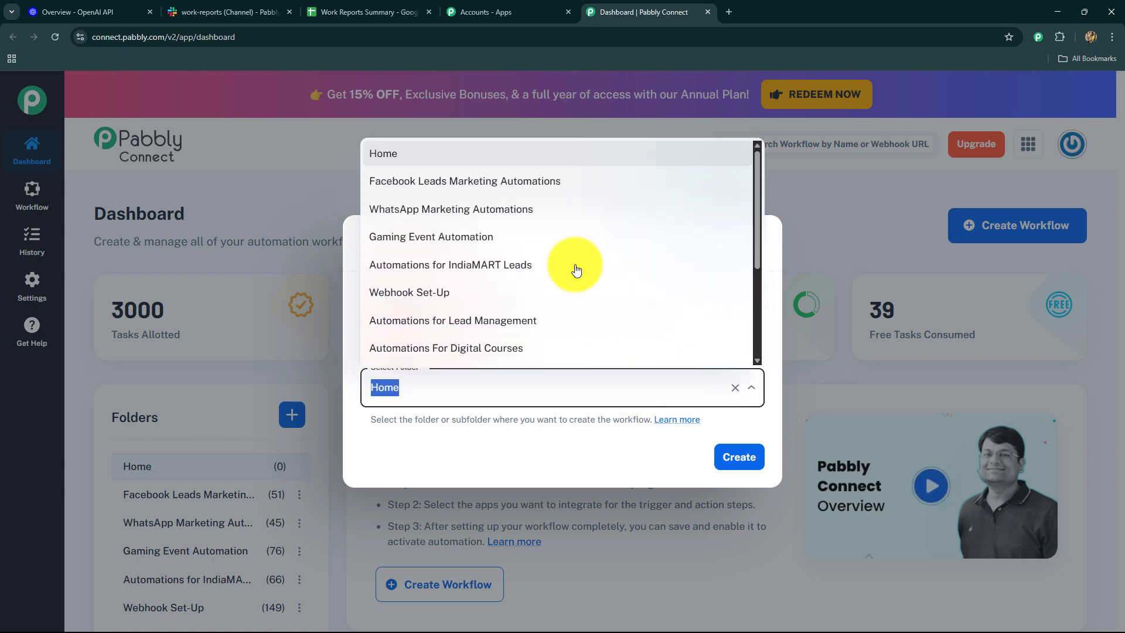
{"action": "scroll", "coordinate": [519, 328], "scroll_direction": "down", "scroll_amount": 3}
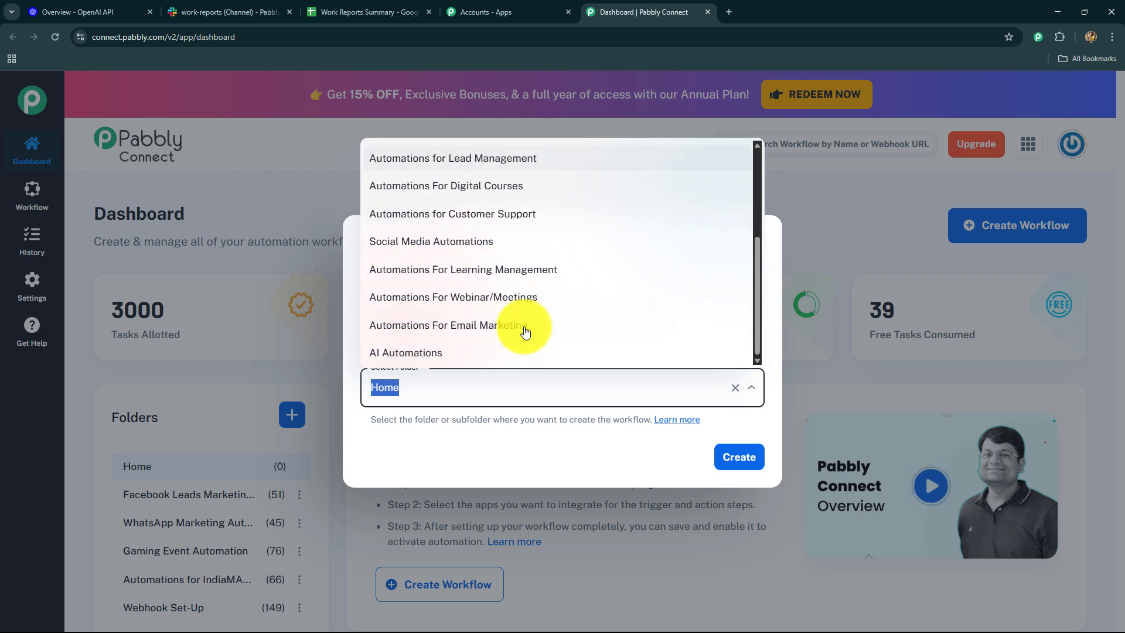
{"action": "scroll", "coordinate": [524, 331], "scroll_direction": "up", "scroll_amount": 3}
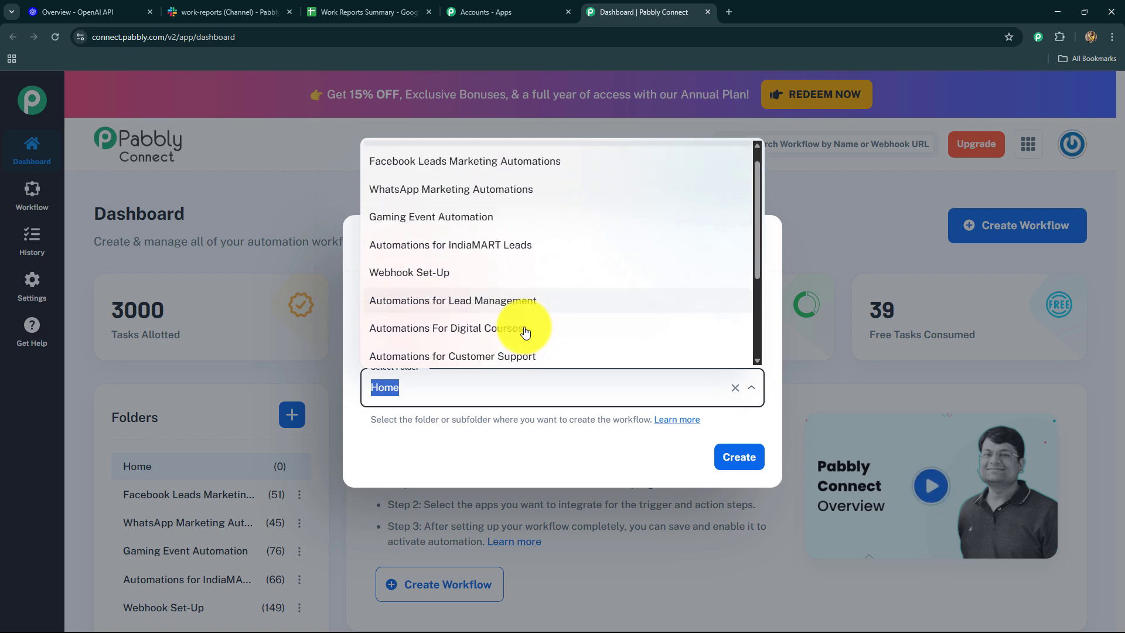
{"action": "scroll", "coordinate": [465, 321], "scroll_direction": "down", "scroll_amount": 3}
{"action": "left_click", "coordinate": [440, 352]}
{"action": "left_click", "coordinate": [384, 385]}
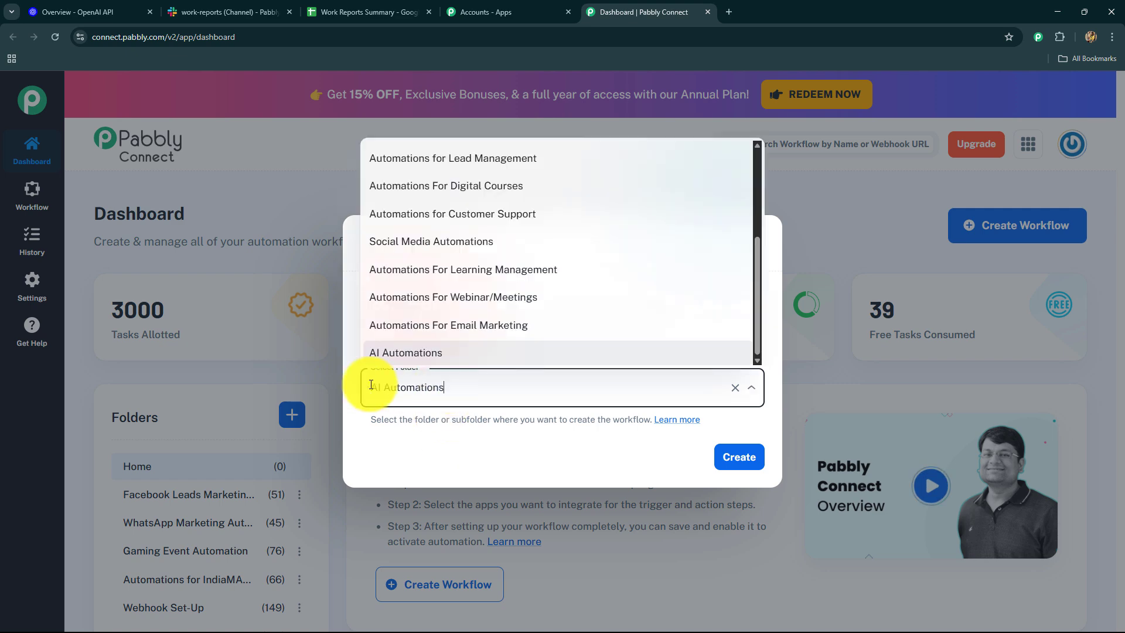
{"action": "left_click", "coordinate": [765, 463]}
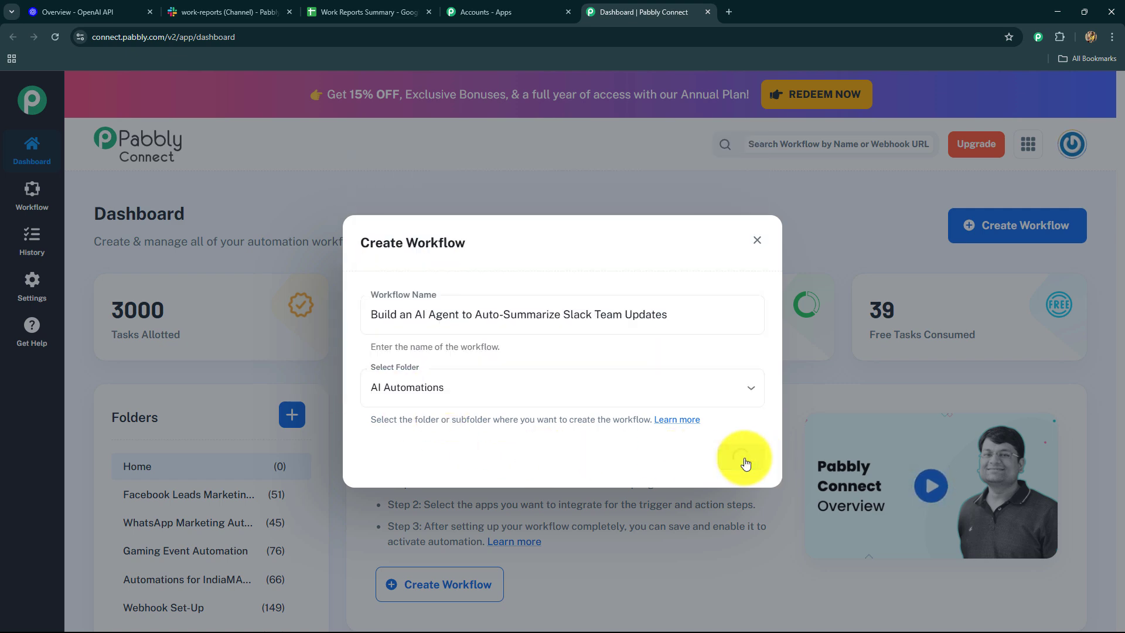
{"action": "left_click", "coordinate": [745, 462]}
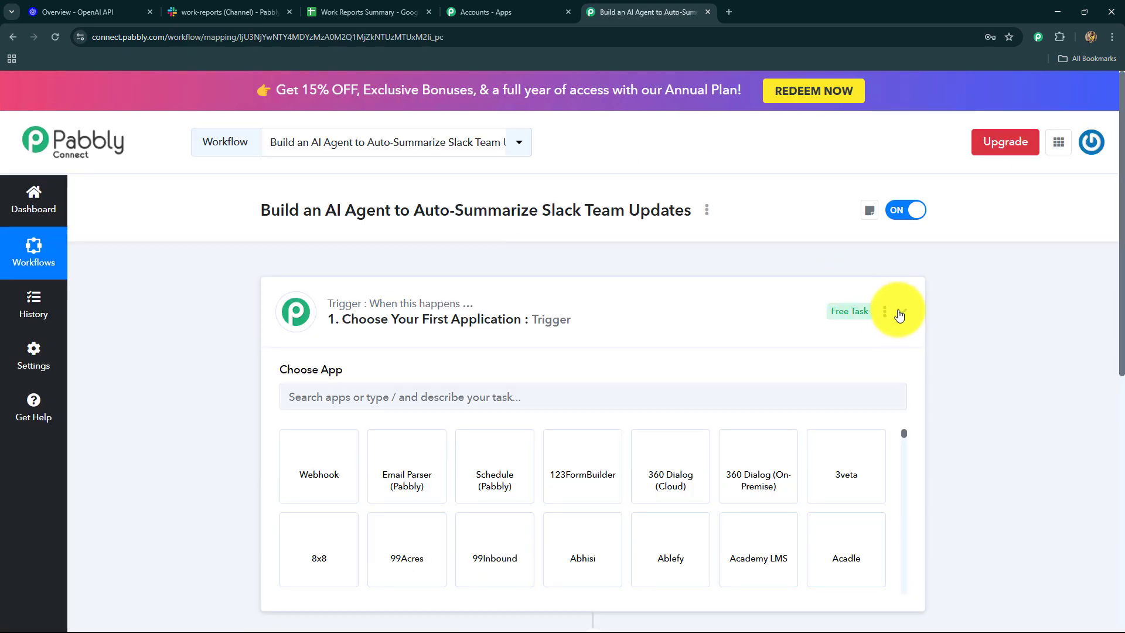
Step: Review the workflow's trigger and action sections alongside the Slack work-reports channel and the OpenAI platform overview
{"action": "left_click", "coordinate": [901, 311]}
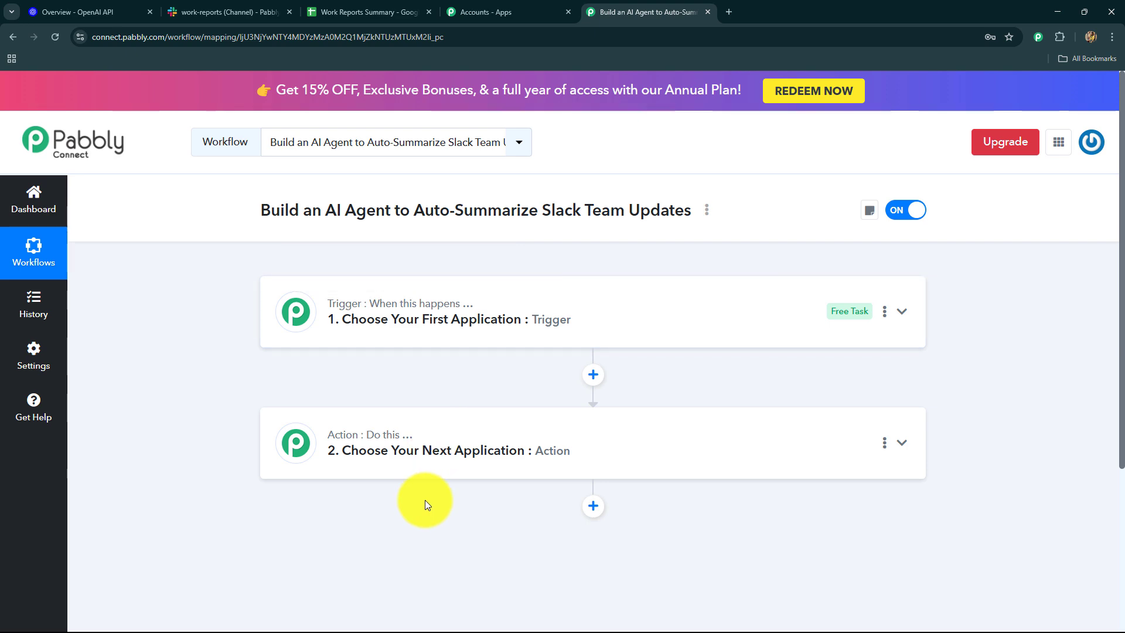
{"action": "left_click", "coordinate": [344, 308]}
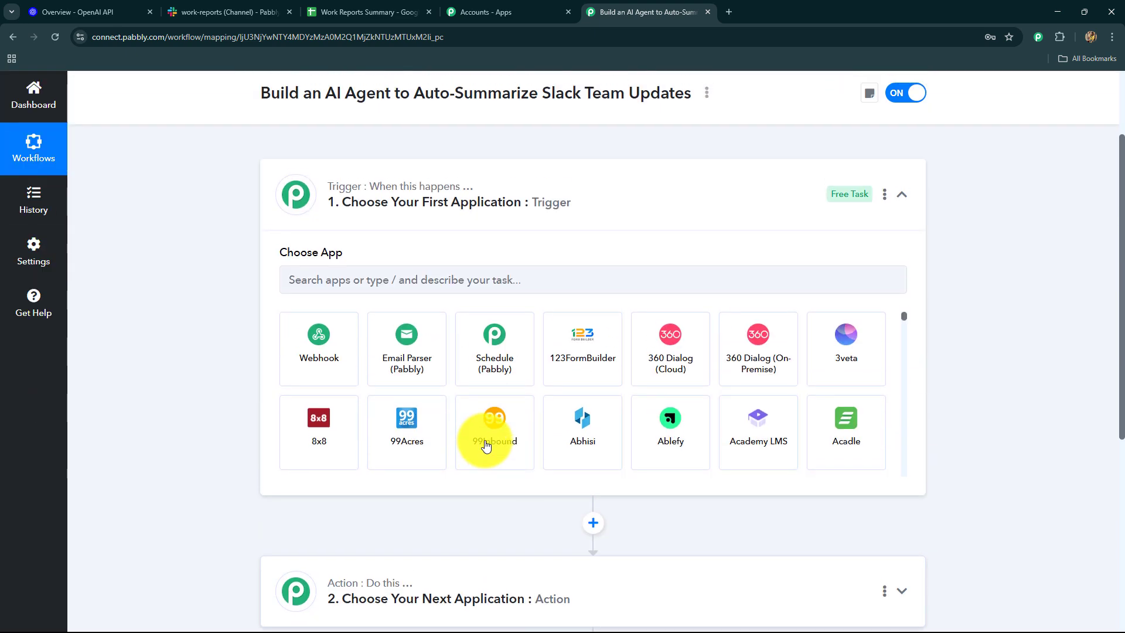
{"action": "left_click", "coordinate": [249, 12]}
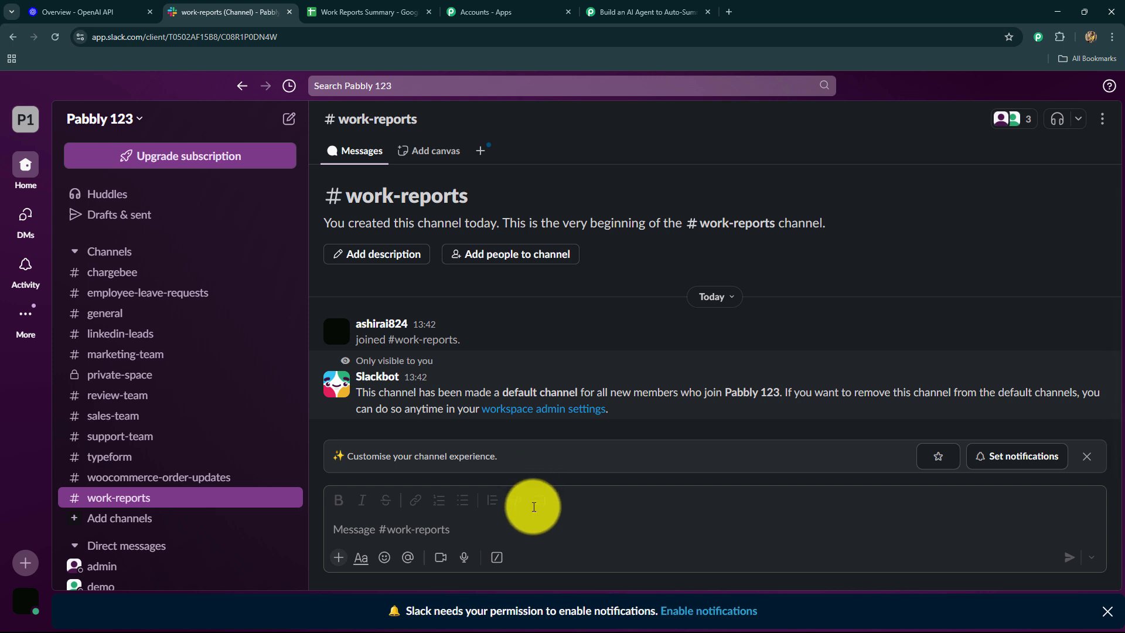
{"action": "left_click", "coordinate": [639, 12]}
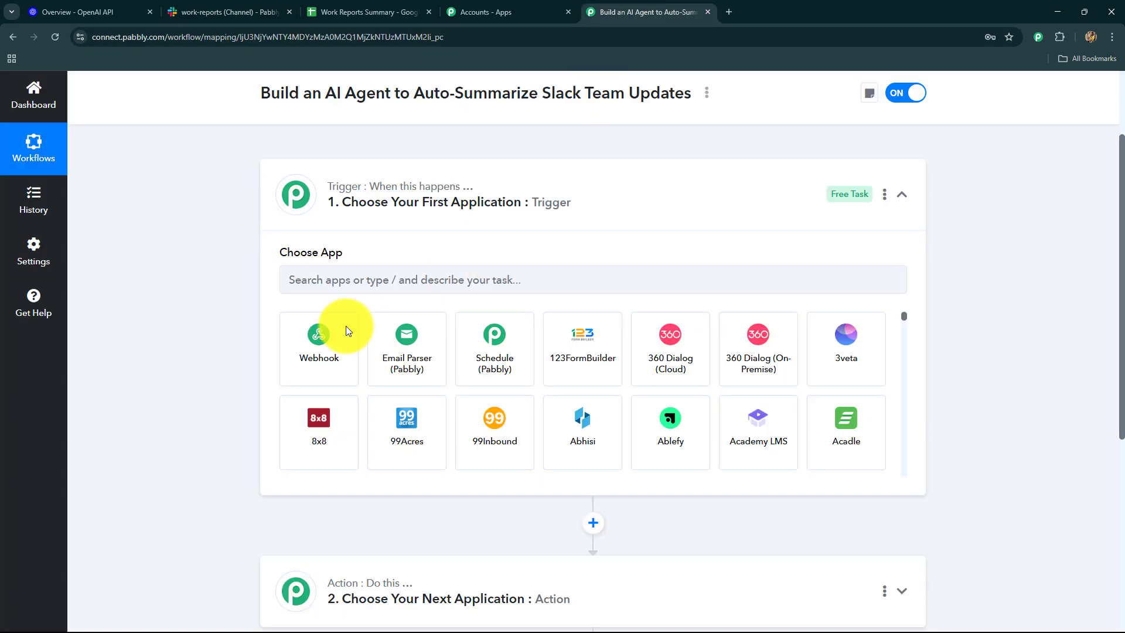
{"action": "left_click", "coordinate": [902, 196]}
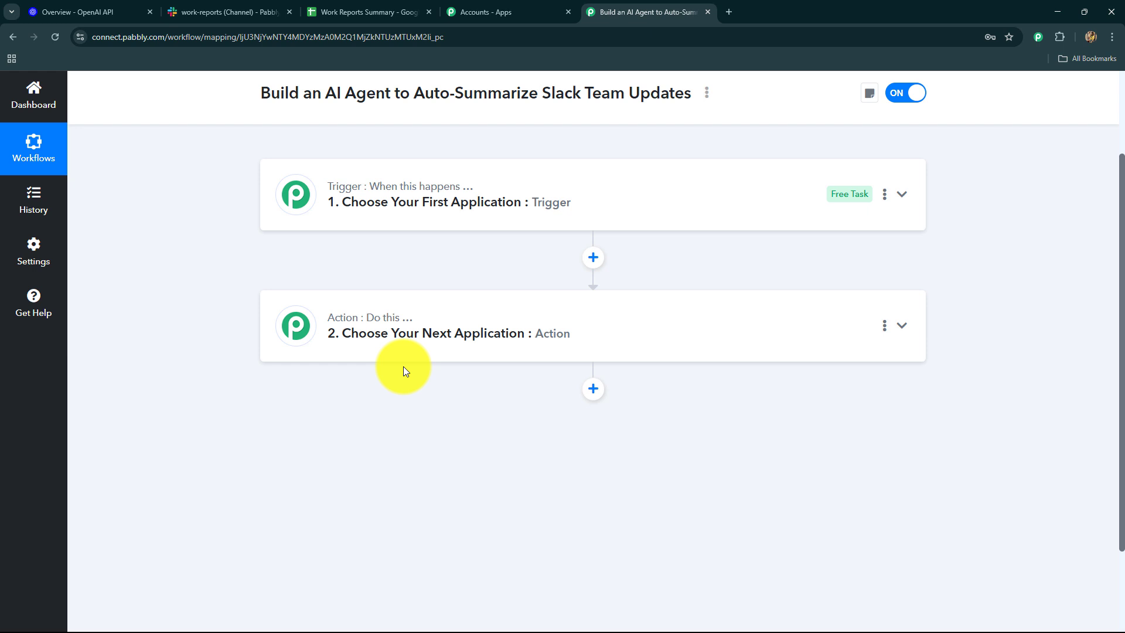
{"action": "left_click", "coordinate": [70, 13]}
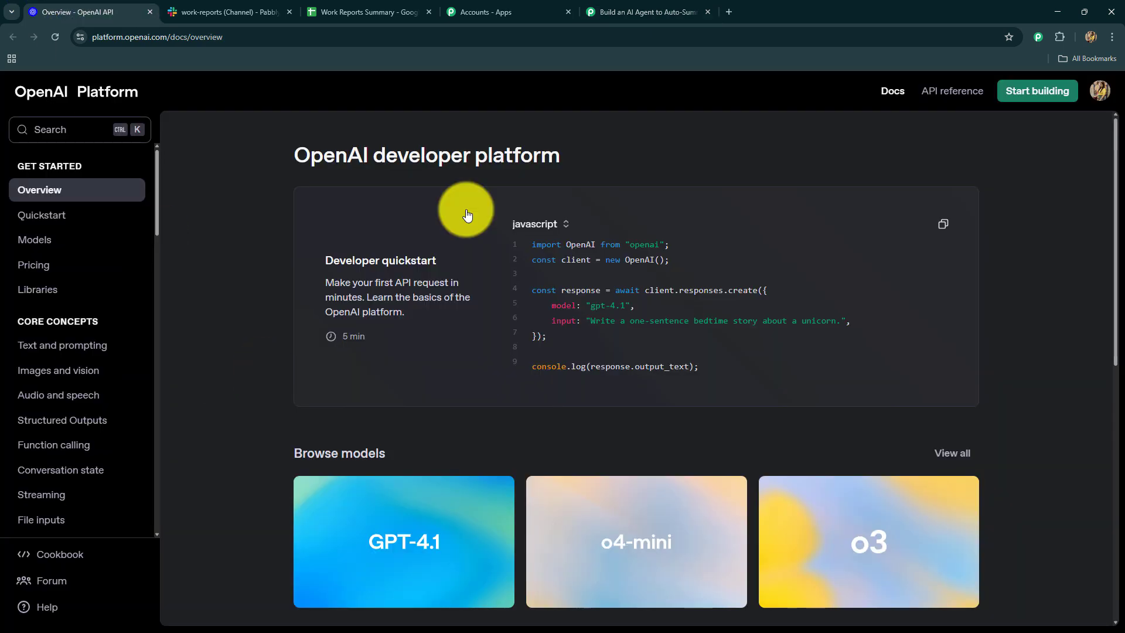
{"action": "left_click", "coordinate": [653, 12]}
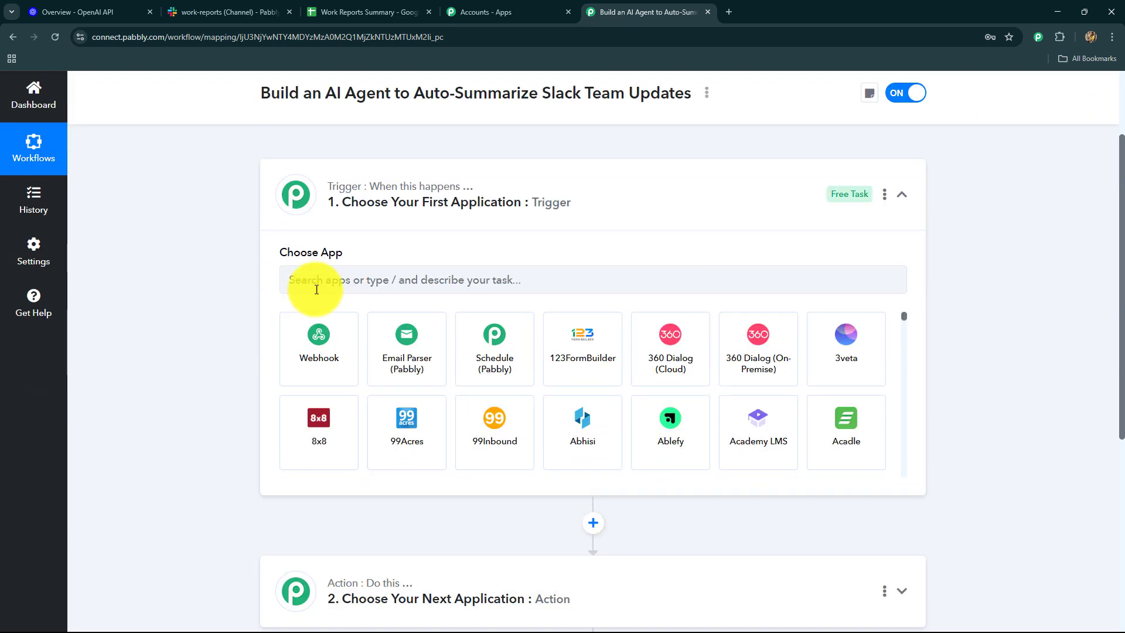
Step: Set Slack as the workflow's trigger application with New Message as the trigger event
{"action": "left_click", "coordinate": [319, 284]}
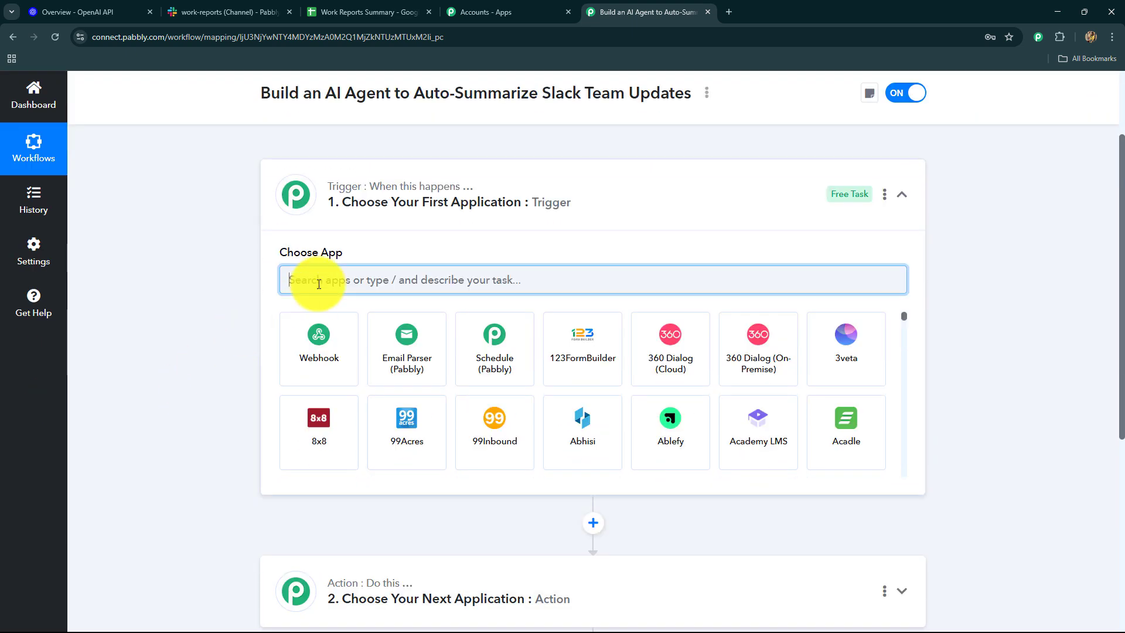
{"action": "type", "text": "Slac"}
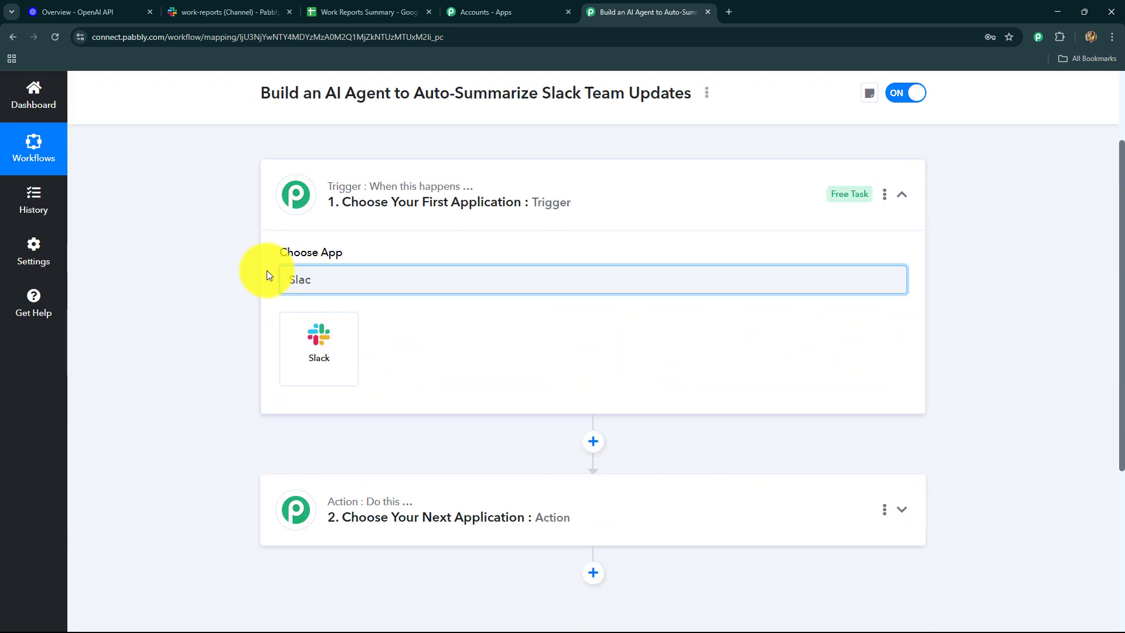
{"action": "left_click", "coordinate": [297, 353]}
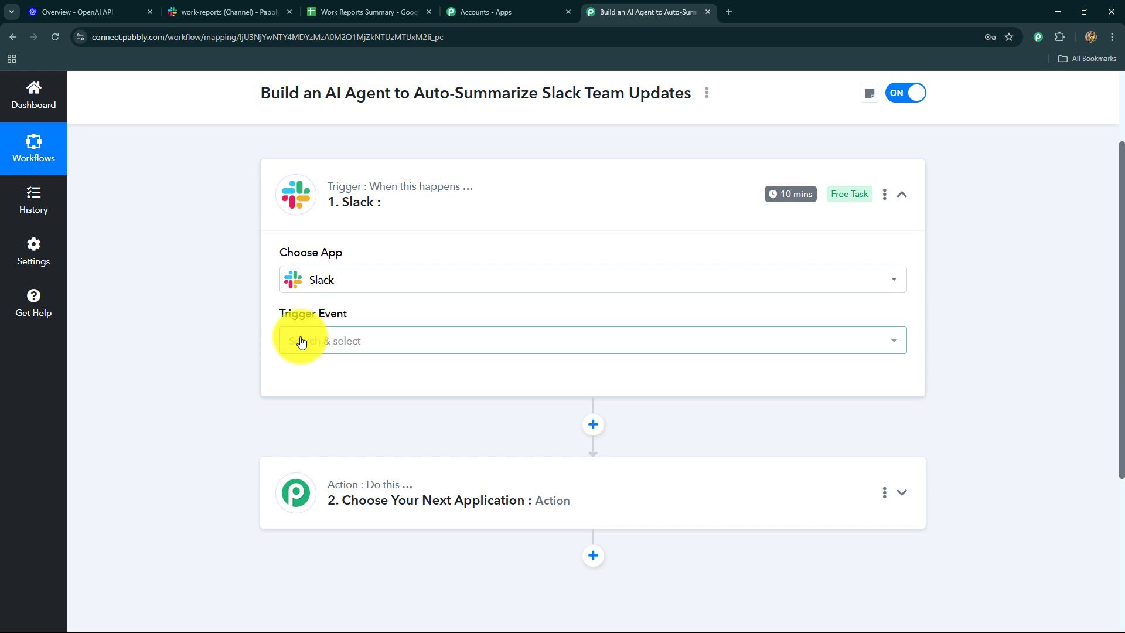
{"action": "left_click", "coordinate": [301, 342]}
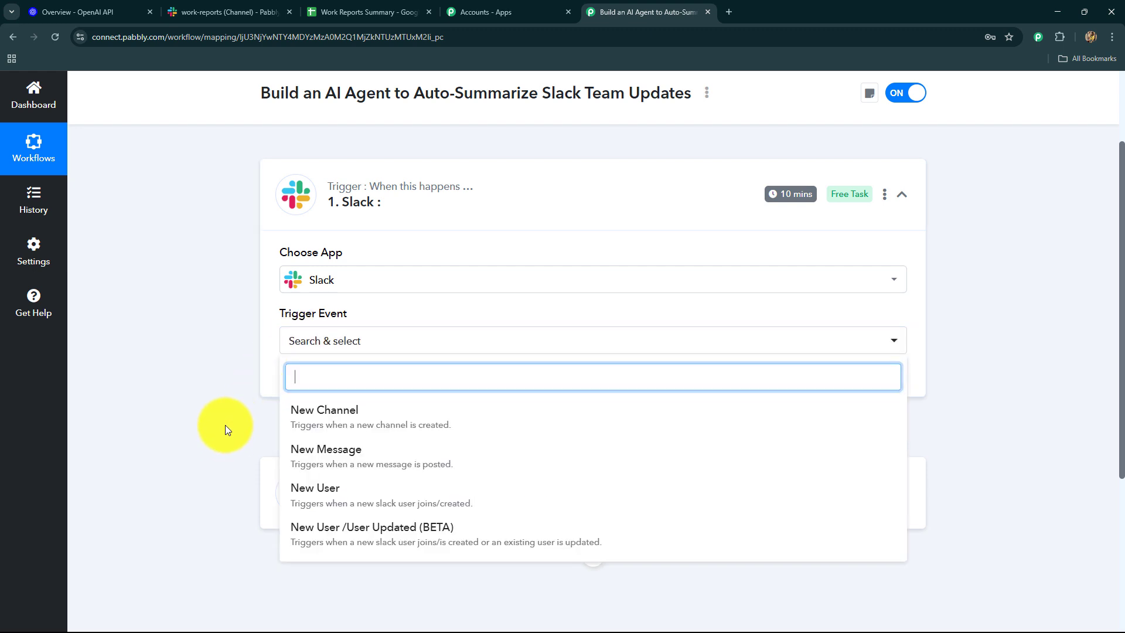
{"action": "scroll", "coordinate": [228, 429], "scroll_direction": "down", "scroll_amount": 2}
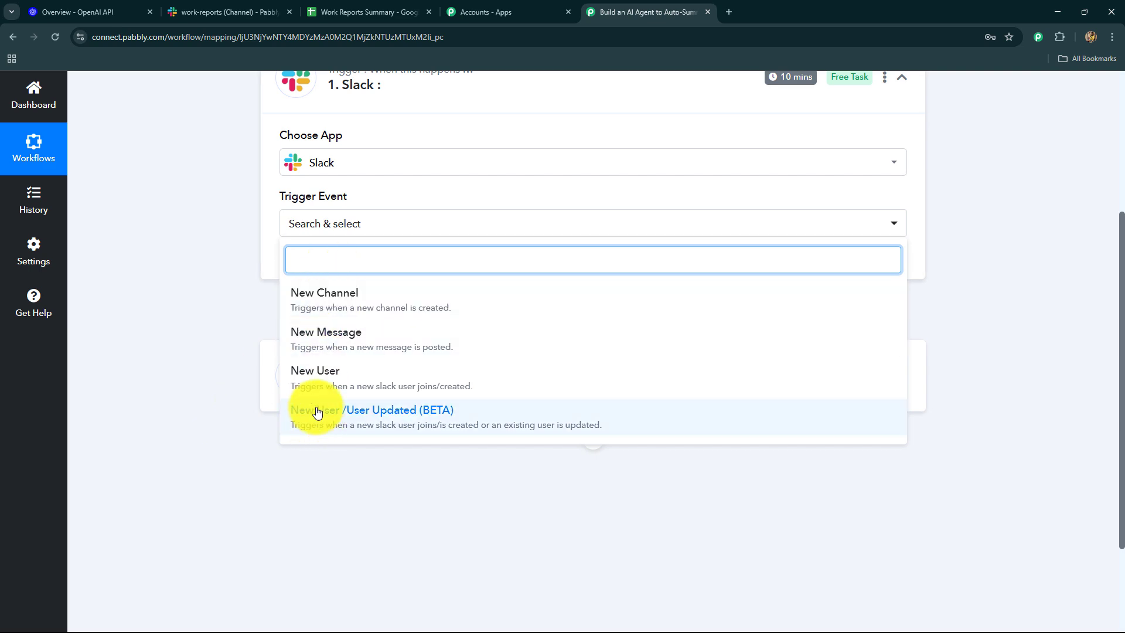
{"action": "left_click", "coordinate": [313, 337]}
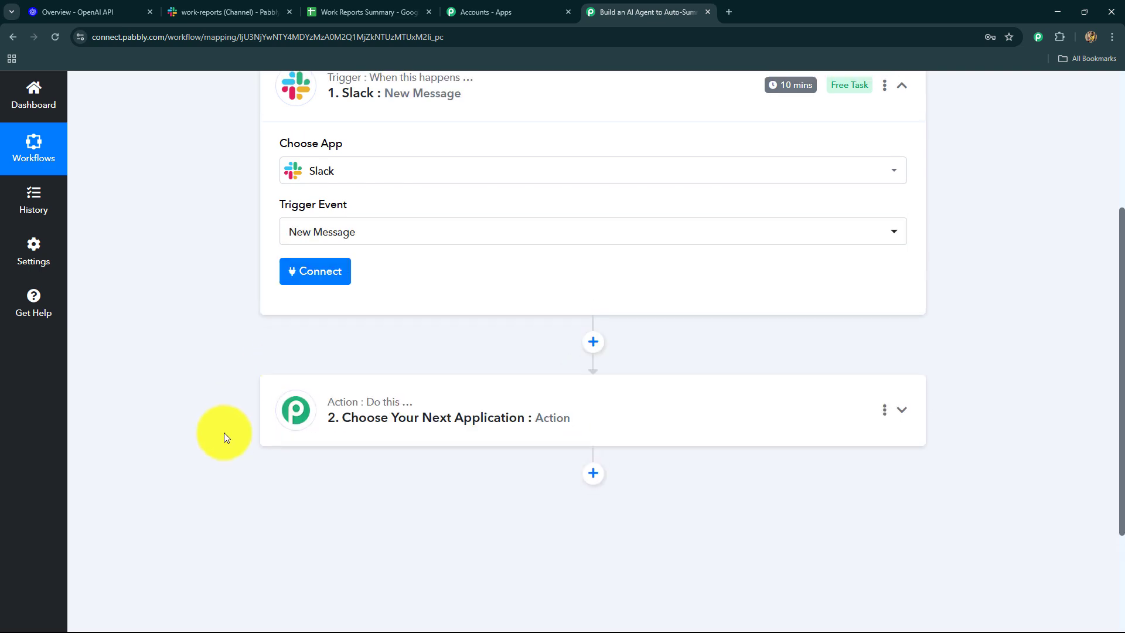
{"action": "scroll", "coordinate": [224, 432], "scroll_direction": "up", "scroll_amount": 4}
{"action": "scroll", "coordinate": [223, 432], "scroll_direction": "down", "scroll_amount": 4}
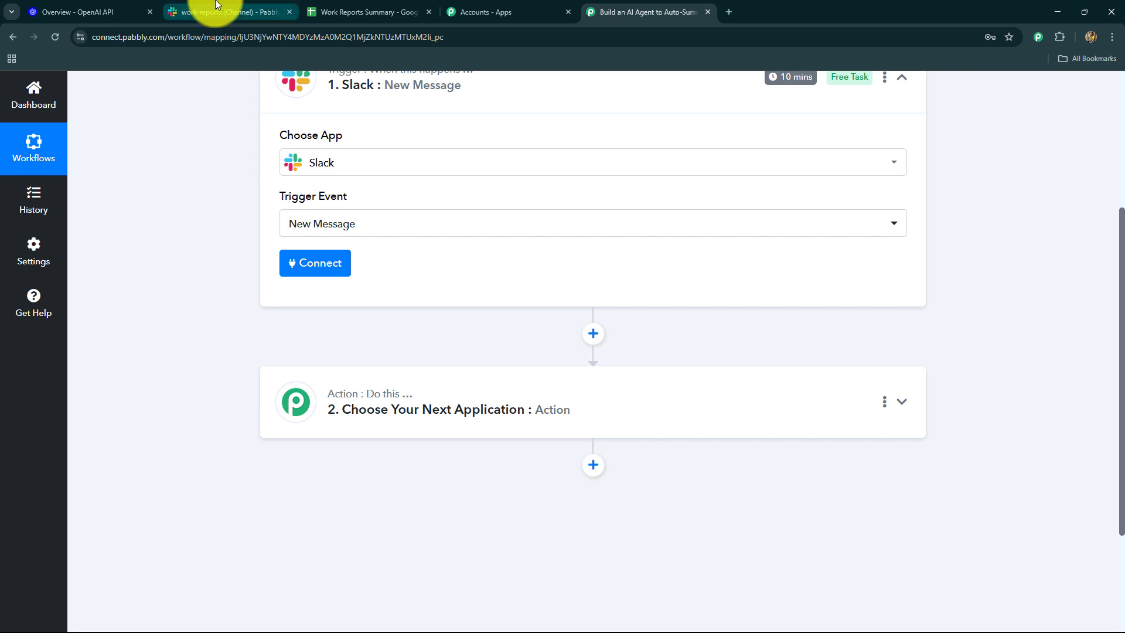
Step: Start adding a new Slack connection for the New Message trigger, after checking the work-reports channel in Slack
{"action": "left_click", "coordinate": [229, 12]}
{"action": "left_click", "coordinate": [666, 12]}
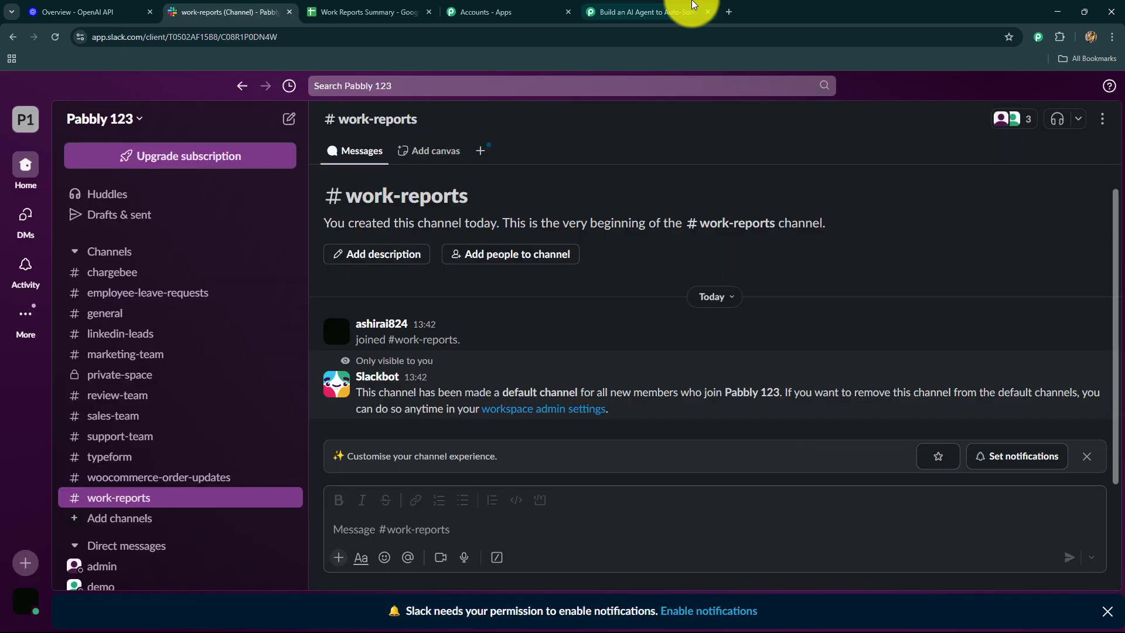
{"action": "left_click", "coordinate": [701, 13]}
{"action": "left_click", "coordinate": [321, 262]}
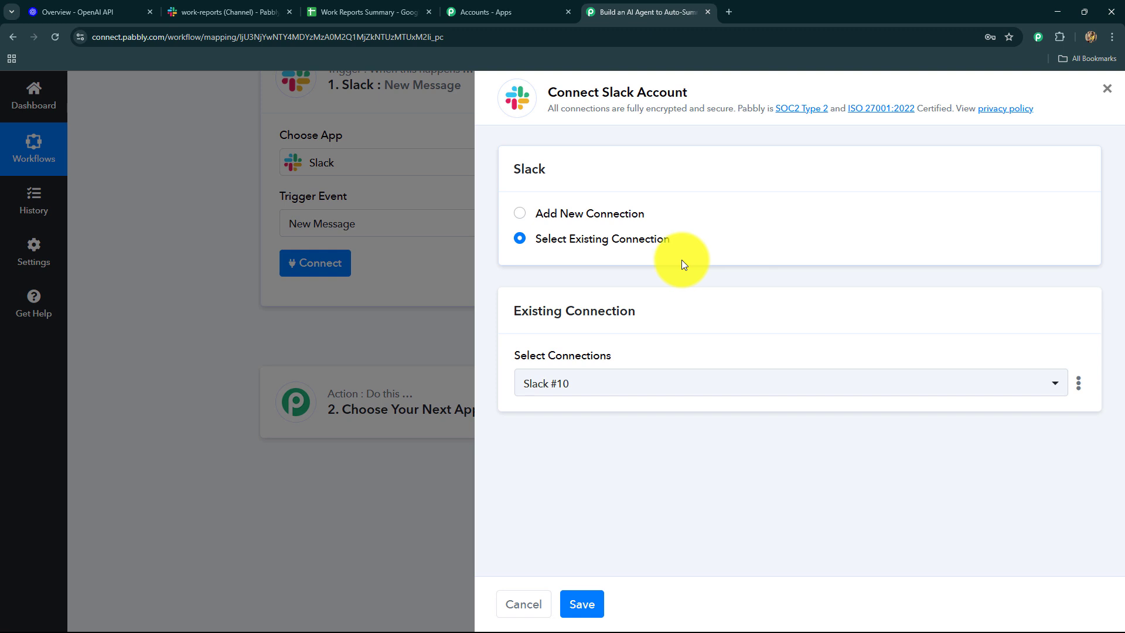
{"action": "left_click", "coordinate": [521, 214]}
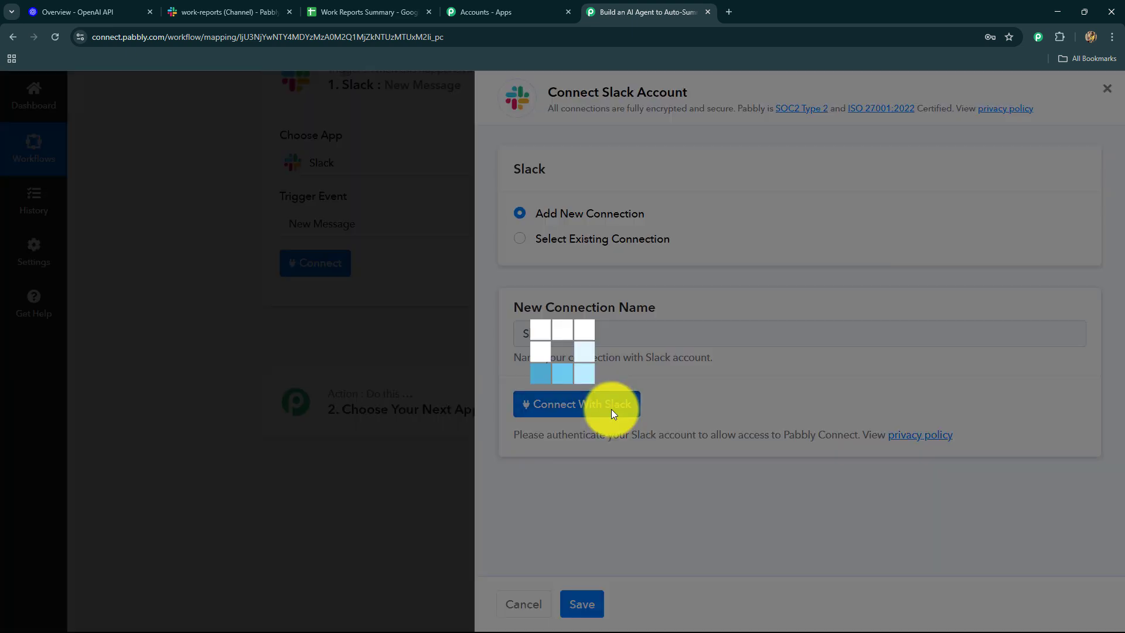
{"action": "left_click", "coordinate": [612, 413]}
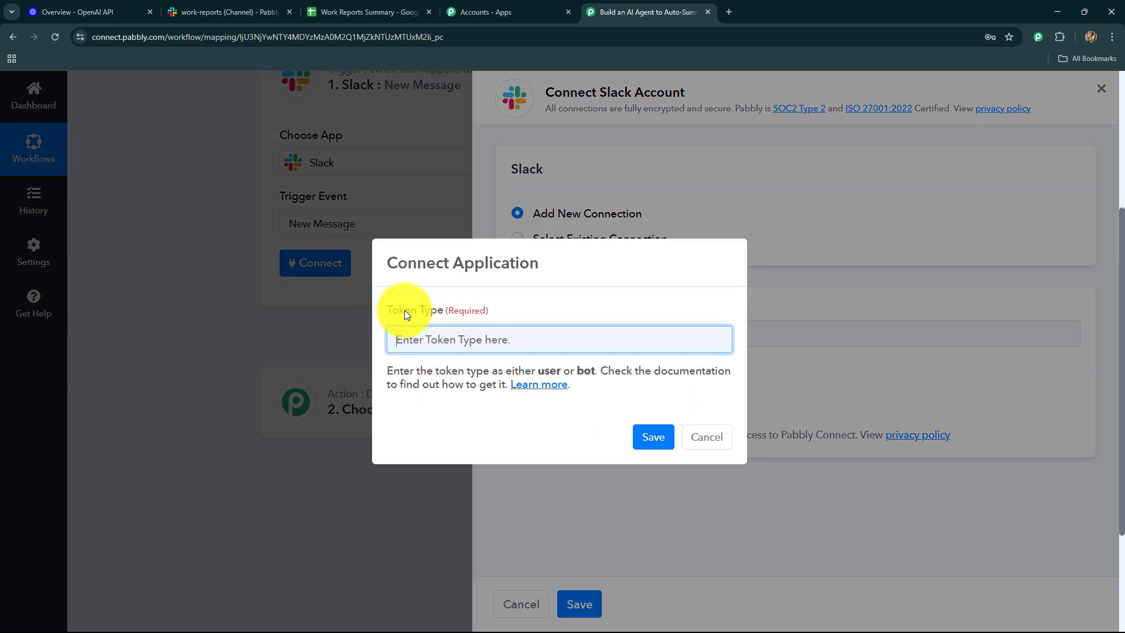
Step: Examine the Pabbly forum documentation on the permissions of the user and bot token types for Slack
{"action": "double_click", "coordinate": [550, 371]}
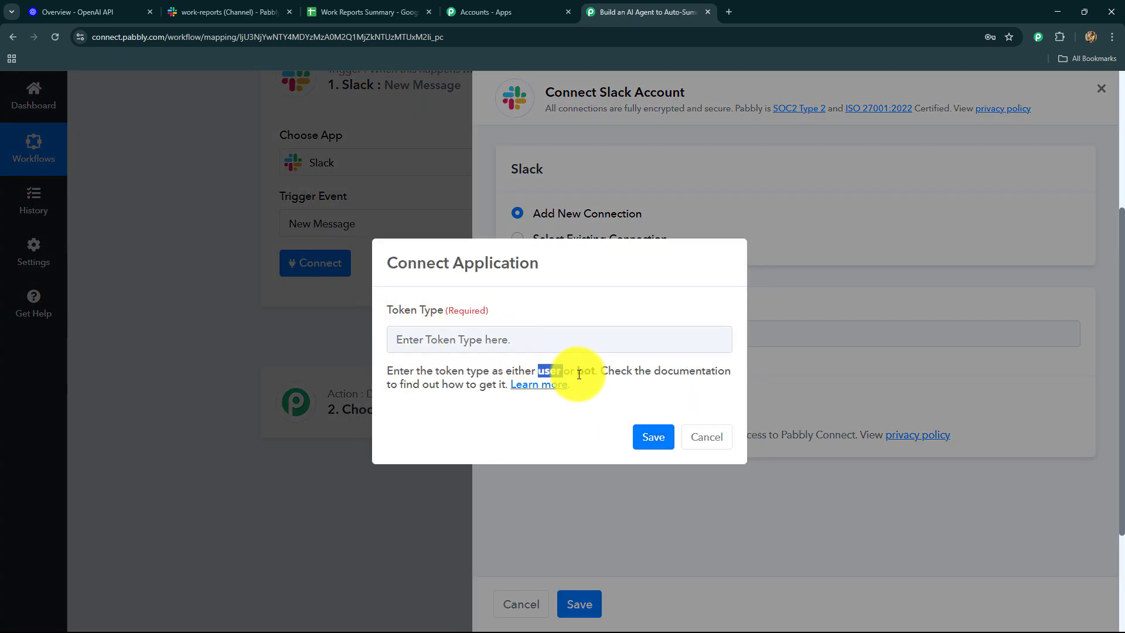
{"action": "left_click_drag", "start_coordinate": [578, 371], "coordinate": [596, 371]}
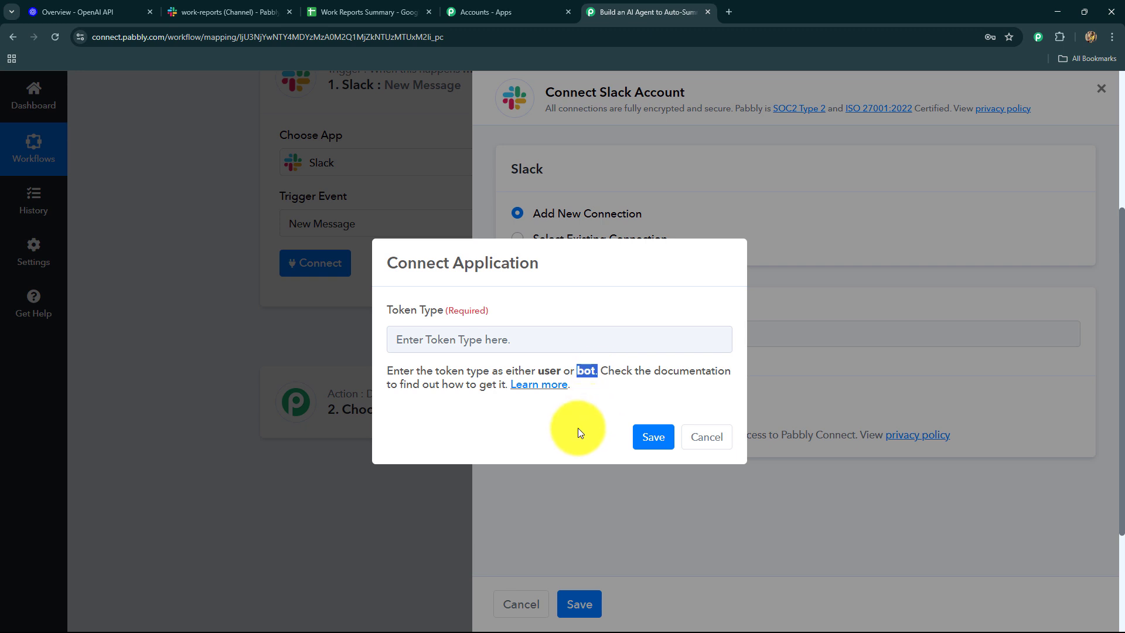
{"action": "left_click", "coordinate": [546, 391]}
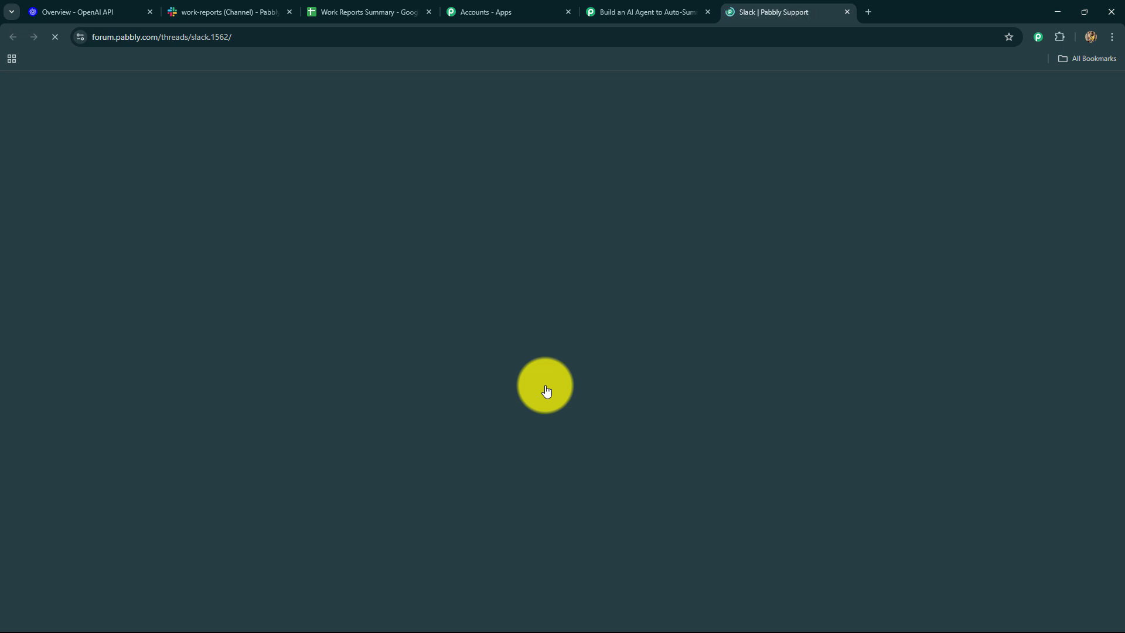
{"action": "scroll", "coordinate": [536, 387], "scroll_direction": "down", "scroll_amount": 8}
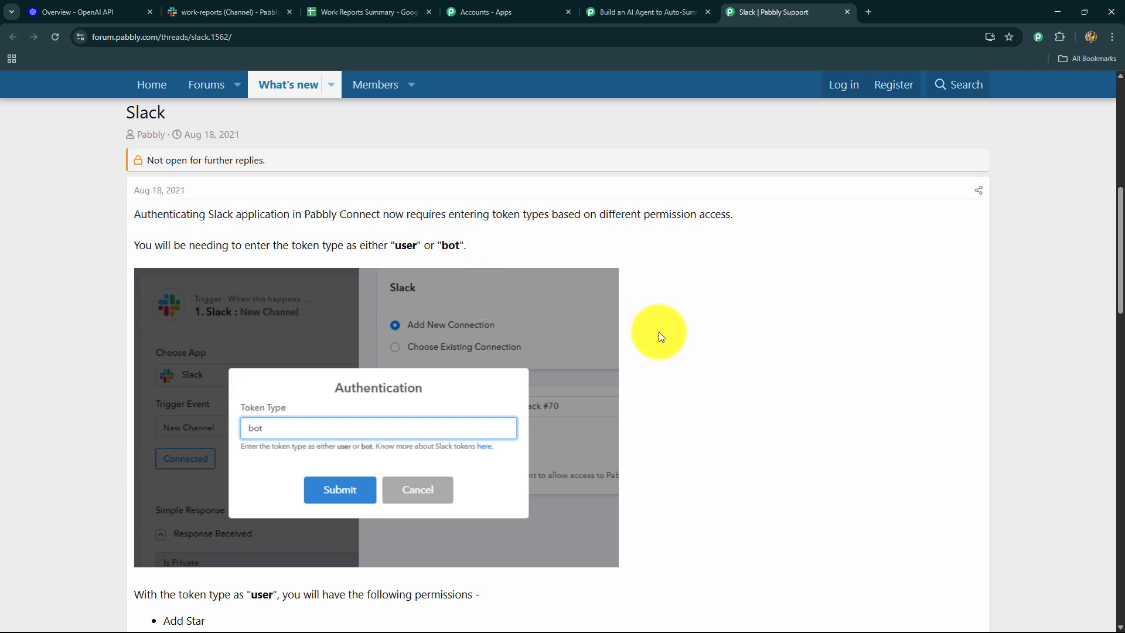
{"action": "scroll", "coordinate": [657, 332], "scroll_direction": "down", "scroll_amount": 6}
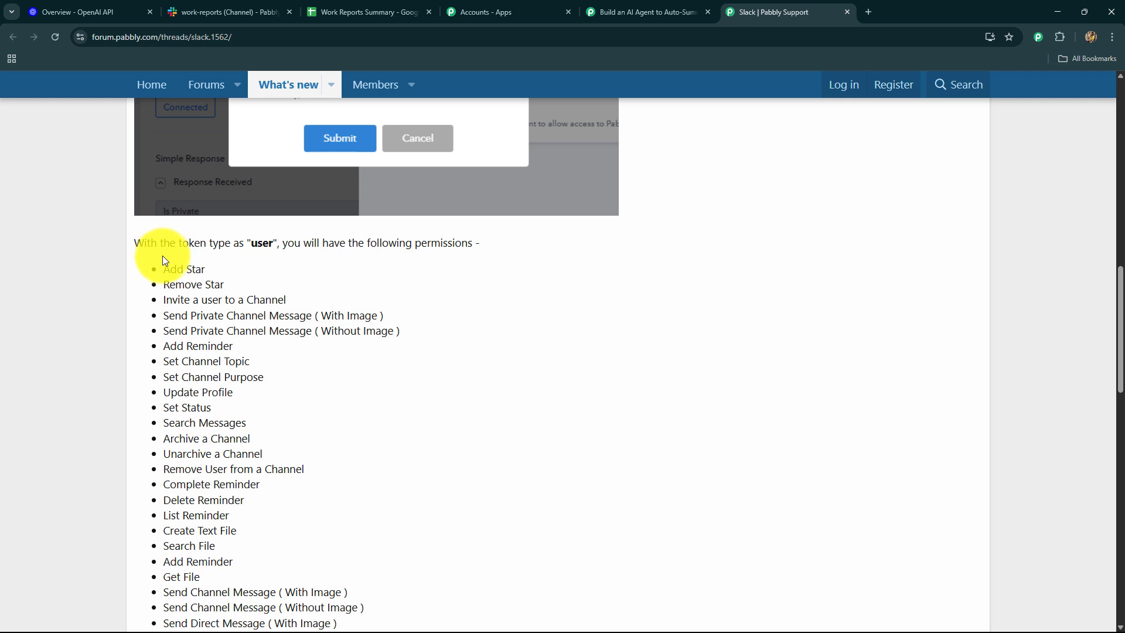
{"action": "left_click_drag", "start_coordinate": [163, 257], "coordinate": [234, 563]}
{"action": "left_click", "coordinate": [180, 305]}
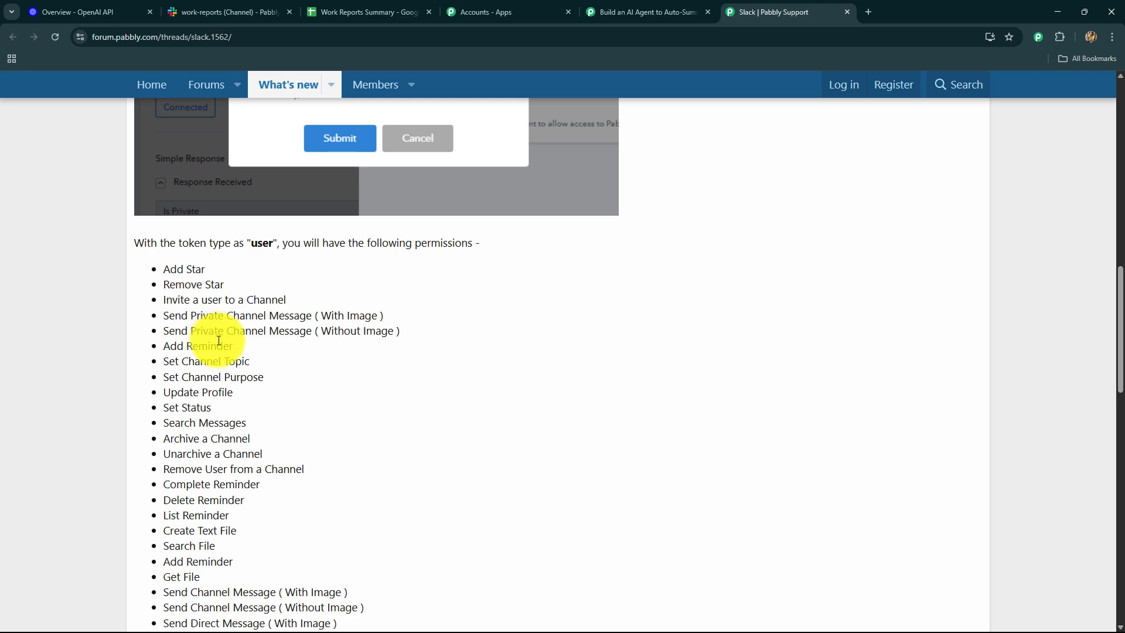
{"action": "scroll", "coordinate": [218, 338], "scroll_direction": "down", "scroll_amount": 2}
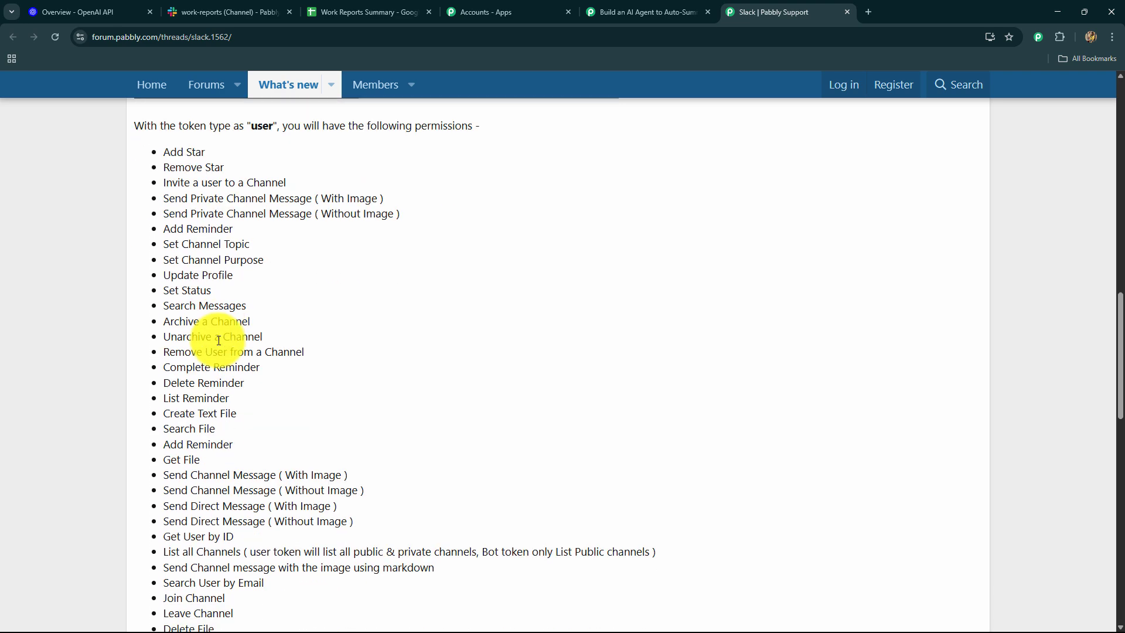
{"action": "scroll", "coordinate": [237, 441], "scroll_direction": "down", "scroll_amount": 6}
{"action": "scroll", "coordinate": [238, 432], "scroll_direction": "up", "scroll_amount": 6}
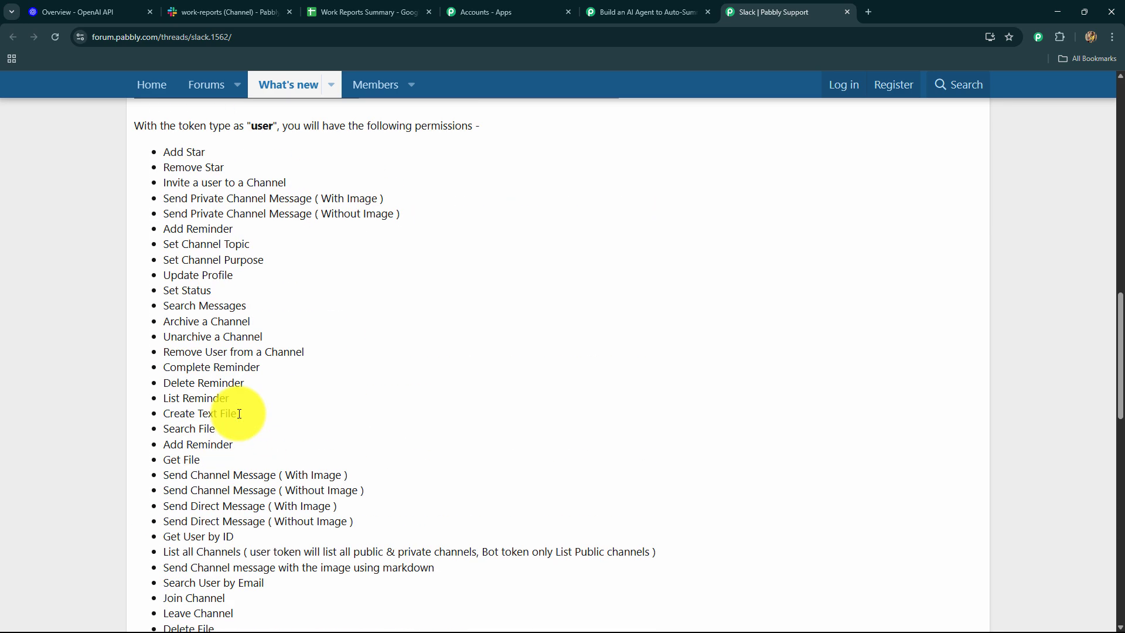
{"action": "scroll", "coordinate": [239, 413], "scroll_direction": "up", "scroll_amount": 4}
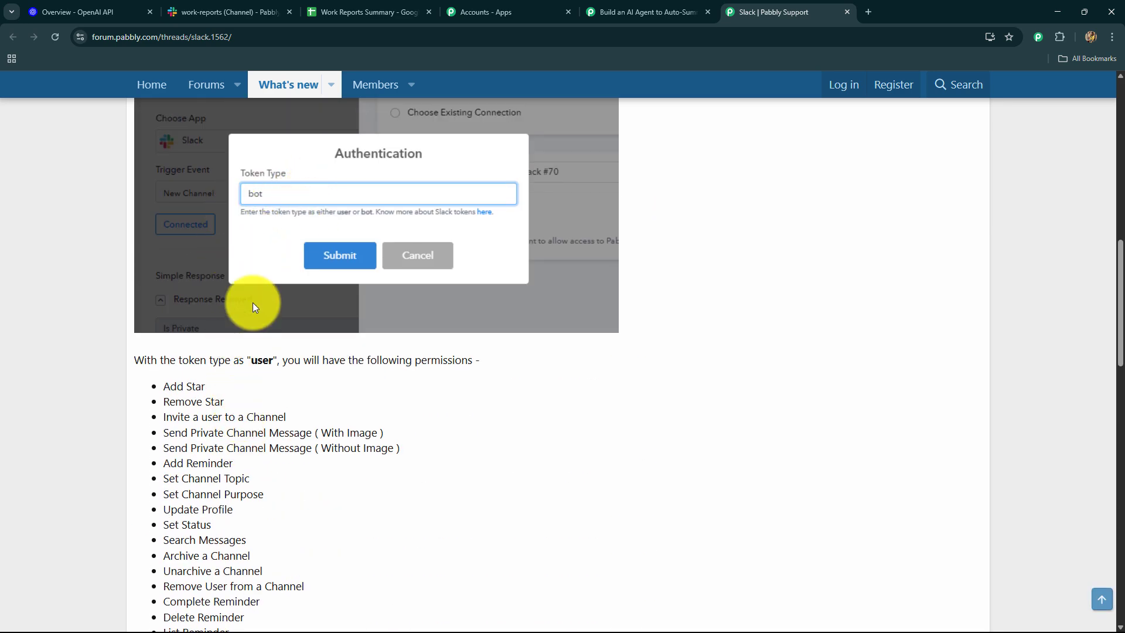
{"action": "scroll", "coordinate": [176, 277], "scroll_direction": "down", "scroll_amount": 10}
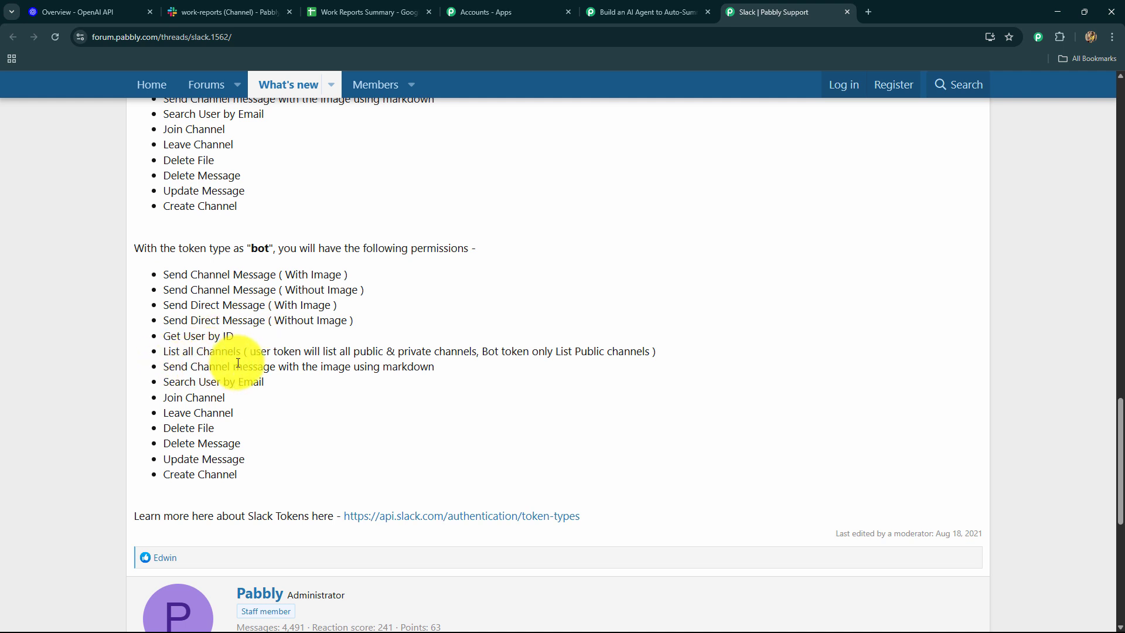
{"action": "left_click_drag", "start_coordinate": [230, 482], "coordinate": [164, 336]}
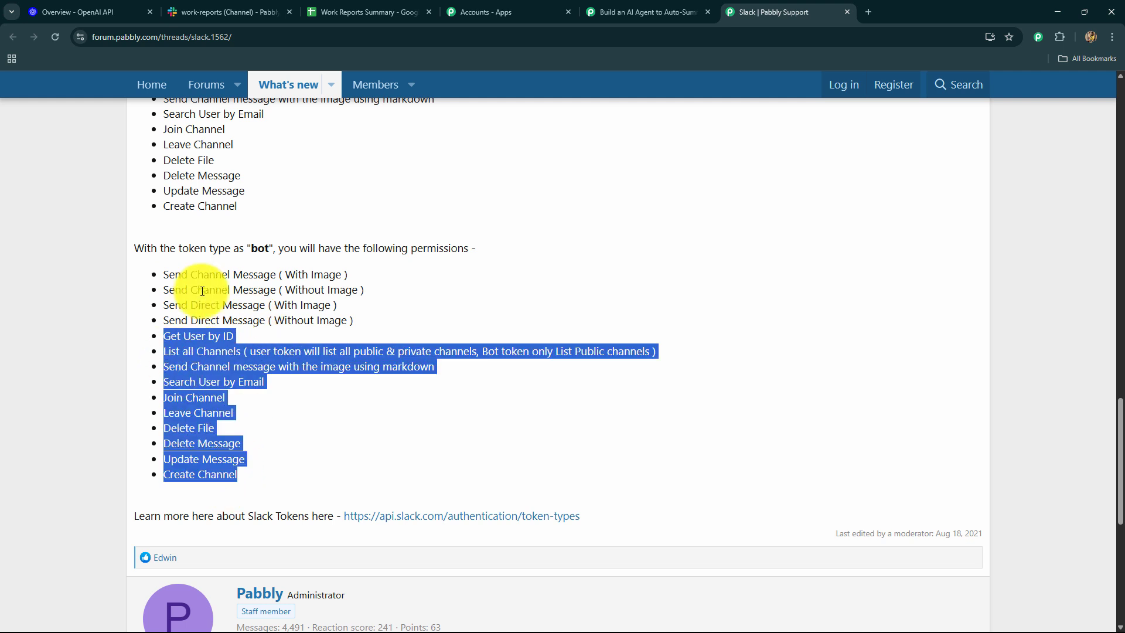
{"action": "left_click_drag", "start_coordinate": [253, 248], "coordinate": [269, 252]}
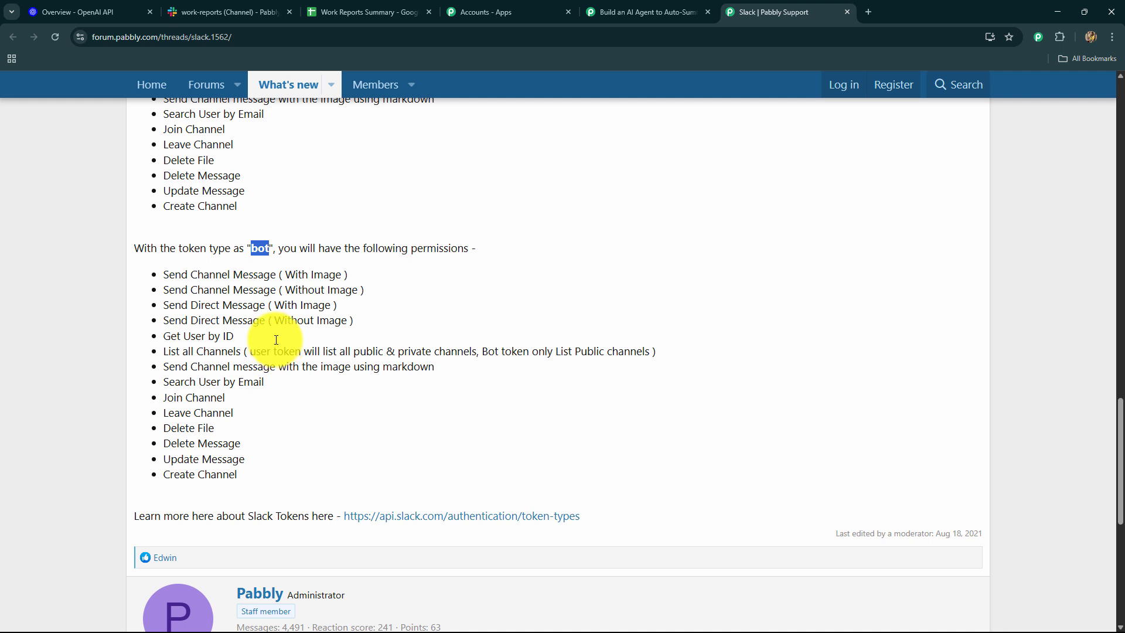
Step: Set the Slack connection's token type to bot and allow Pabbly Connect to access the Pabbly 123 workspace
{"action": "left_click", "coordinate": [636, 20]}
{"action": "left_click", "coordinate": [452, 339]}
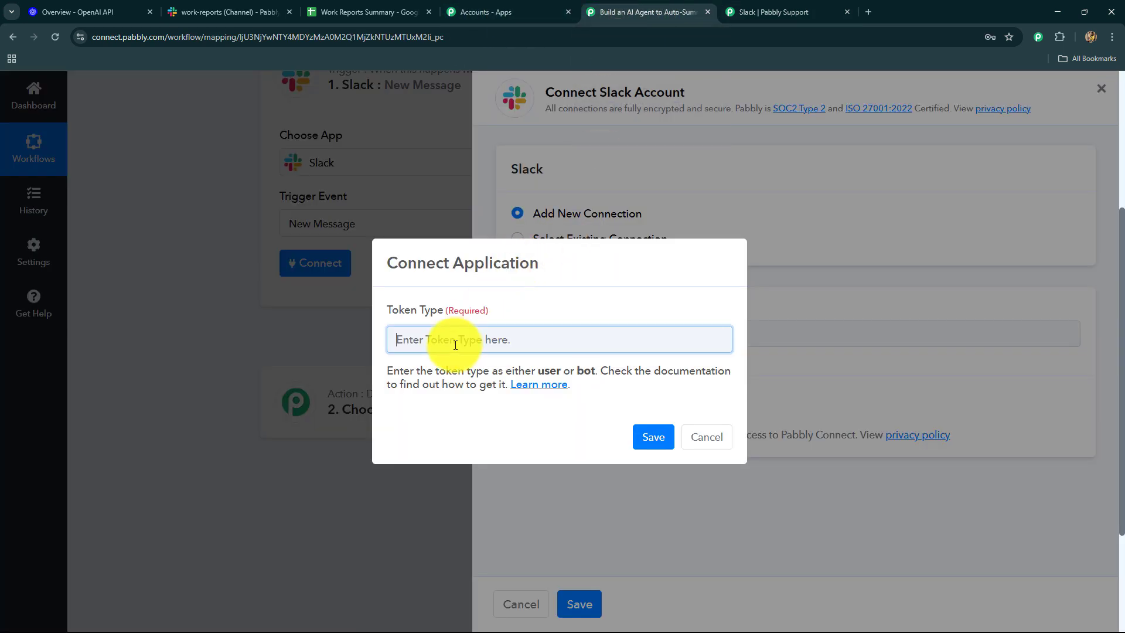
{"action": "type", "text": "bot"}
{"action": "left_click", "coordinate": [656, 434]}
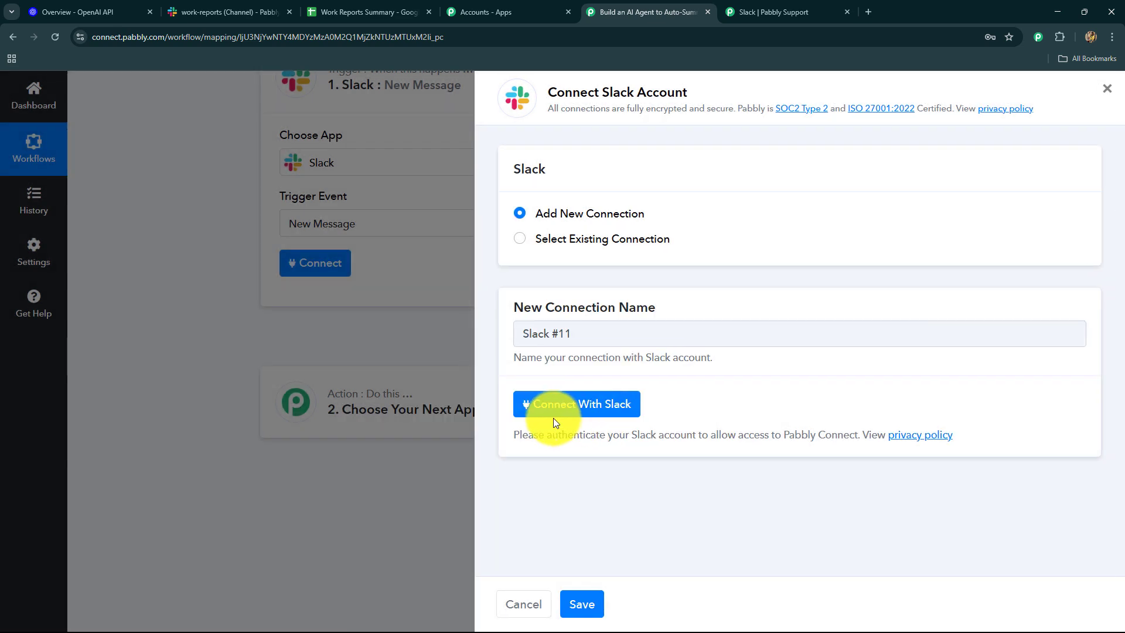
{"action": "left_click", "coordinate": [554, 420]}
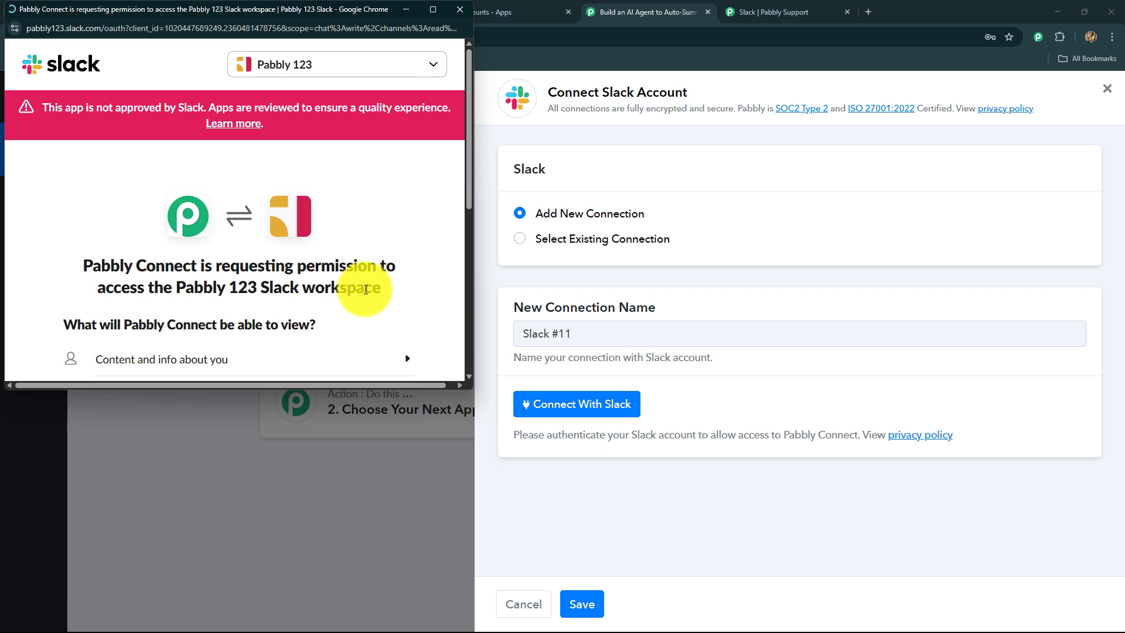
{"action": "scroll", "coordinate": [365, 290], "scroll_direction": "down", "scroll_amount": 5}
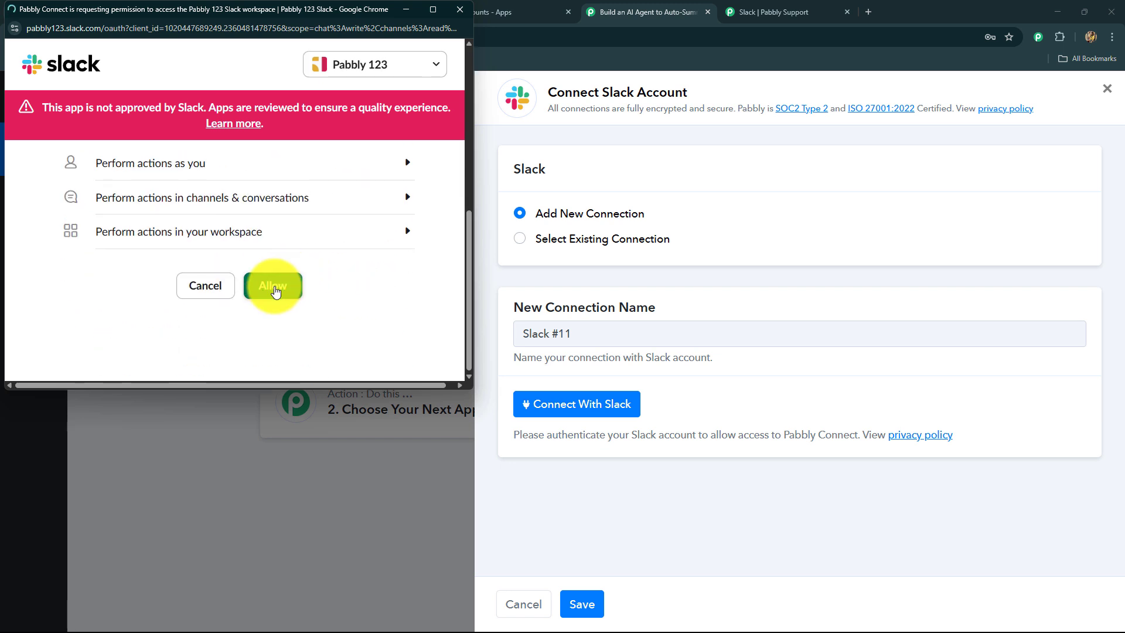
{"action": "left_click", "coordinate": [293, 290]}
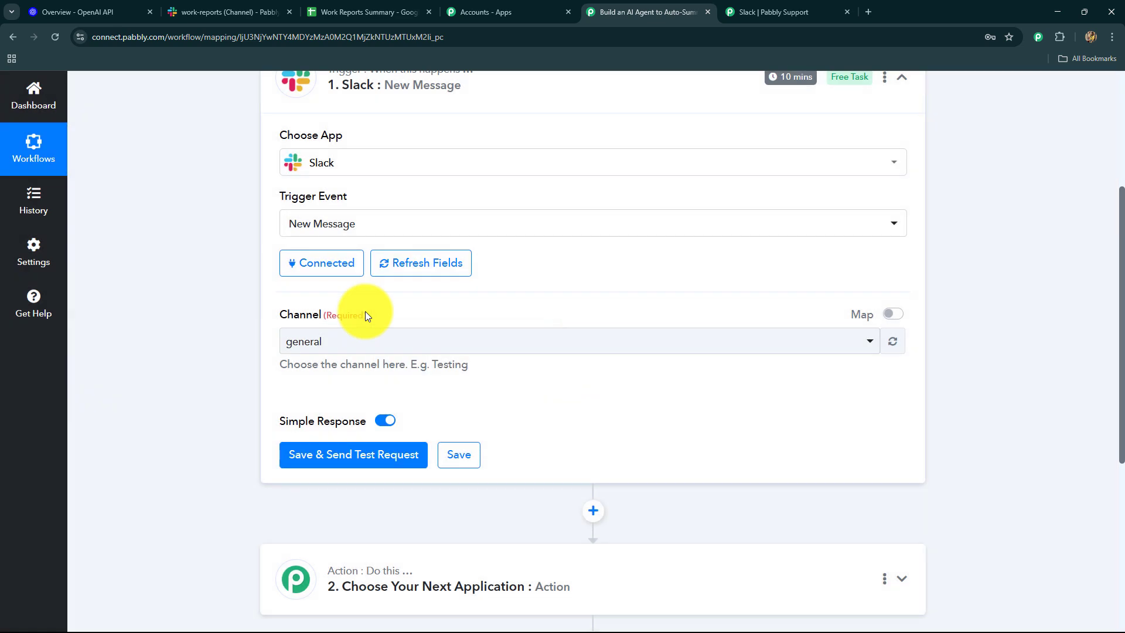
Step: Set the Slack trigger's channel to work-reports, checking the channel name in Slack
{"action": "scroll", "coordinate": [352, 218], "scroll_direction": "down", "scroll_amount": 3}
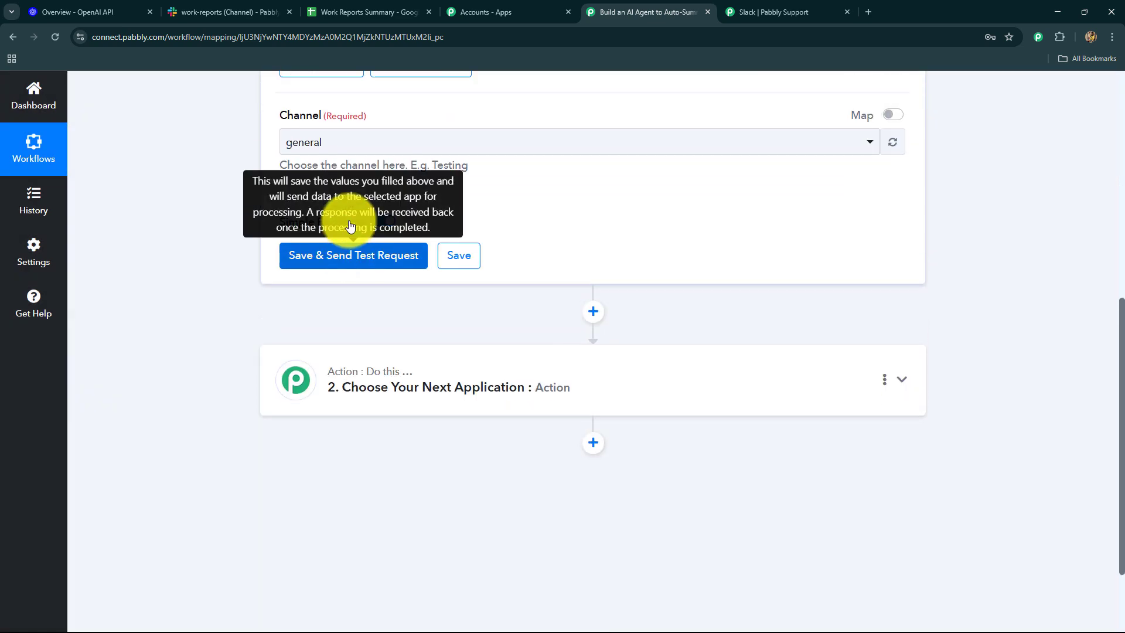
{"action": "scroll", "coordinate": [351, 226], "scroll_direction": "up", "scroll_amount": 3}
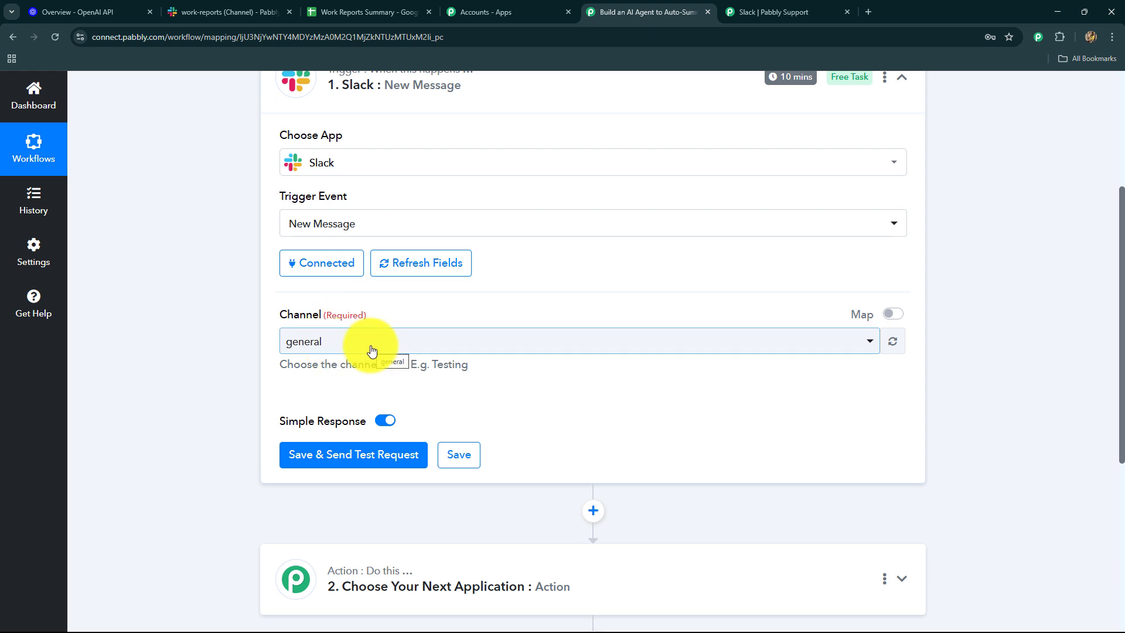
{"action": "left_click", "coordinate": [229, 11]}
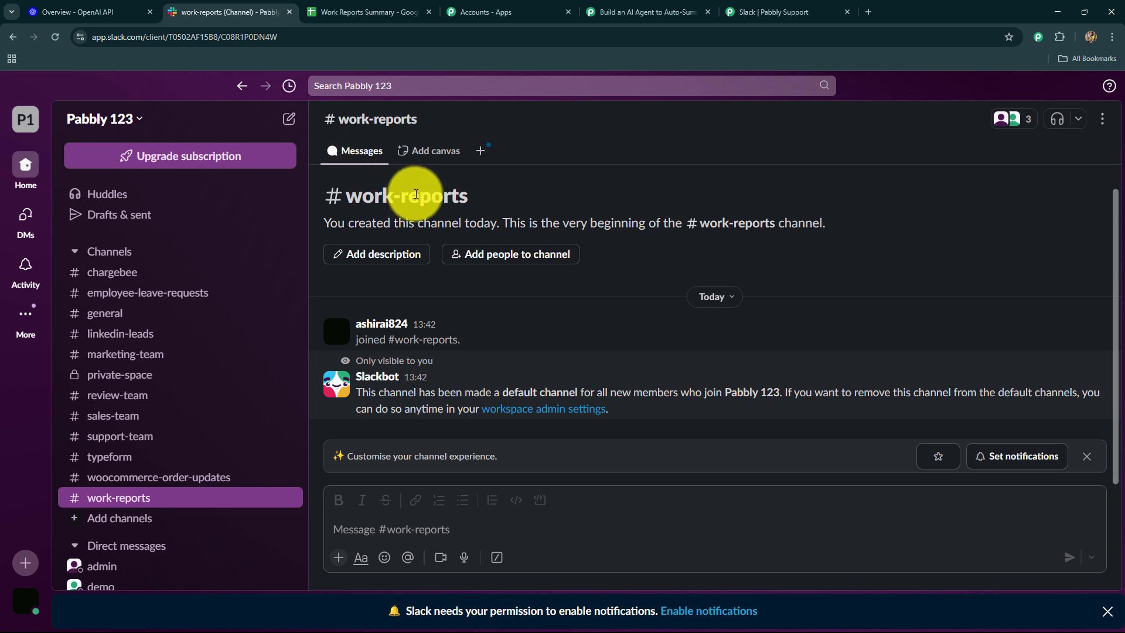
{"action": "left_click", "coordinate": [621, 10]}
{"action": "left_click", "coordinate": [341, 355]}
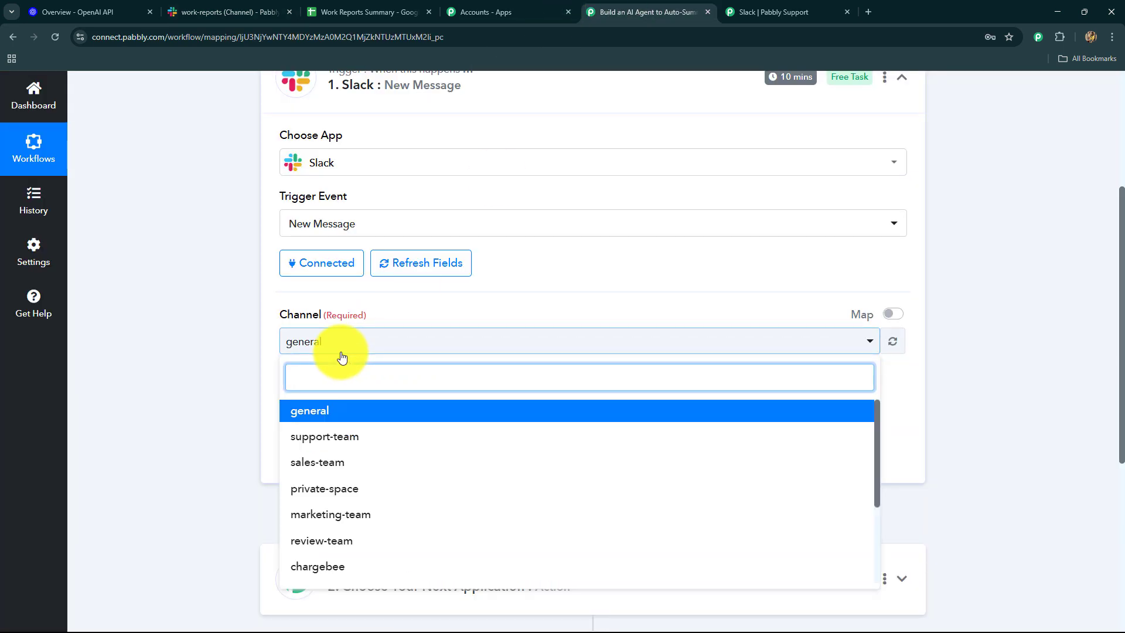
{"action": "type", "text": "wo"}
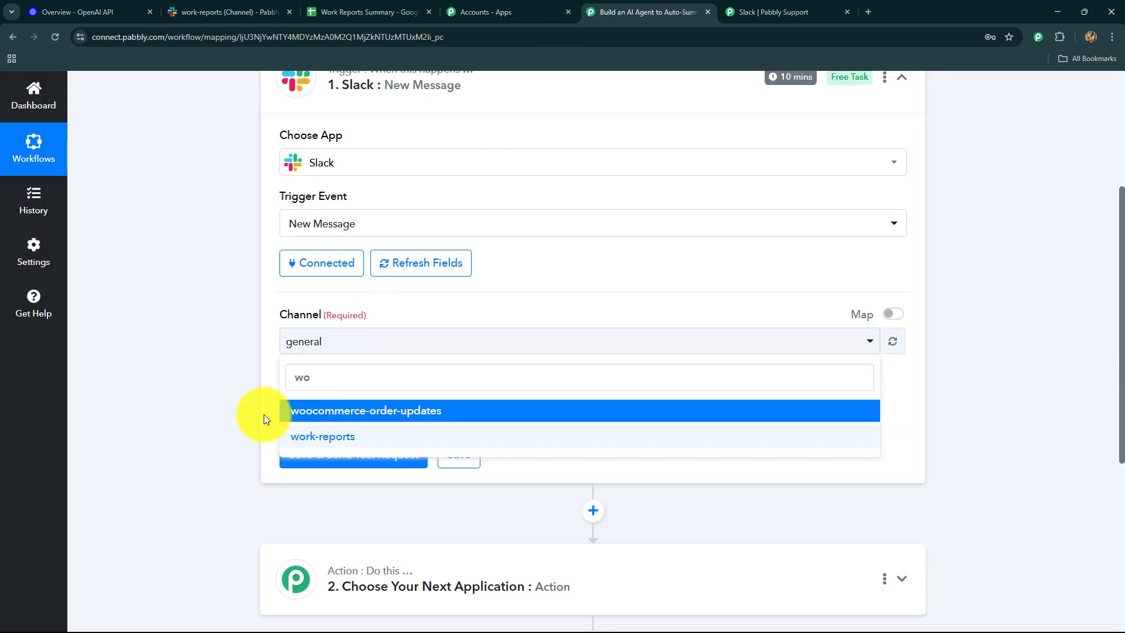
{"action": "left_click", "coordinate": [322, 436]}
{"action": "scroll", "coordinate": [191, 385], "scroll_direction": "down", "scroll_amount": 2}
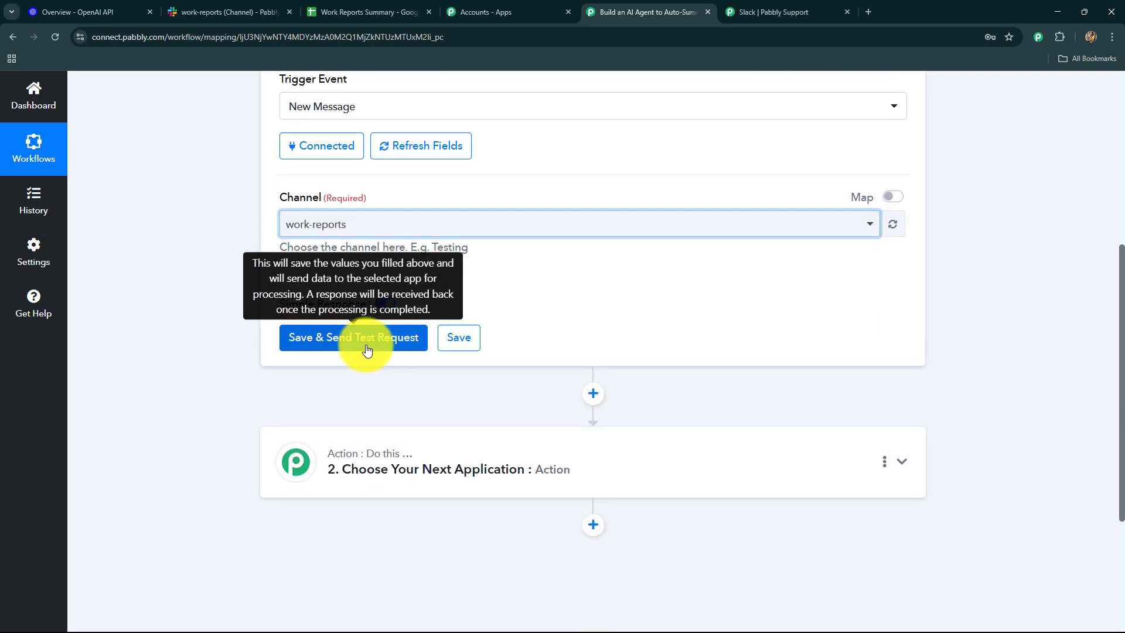
{"action": "scroll", "coordinate": [367, 349], "scroll_direction": "up", "scroll_amount": 6}
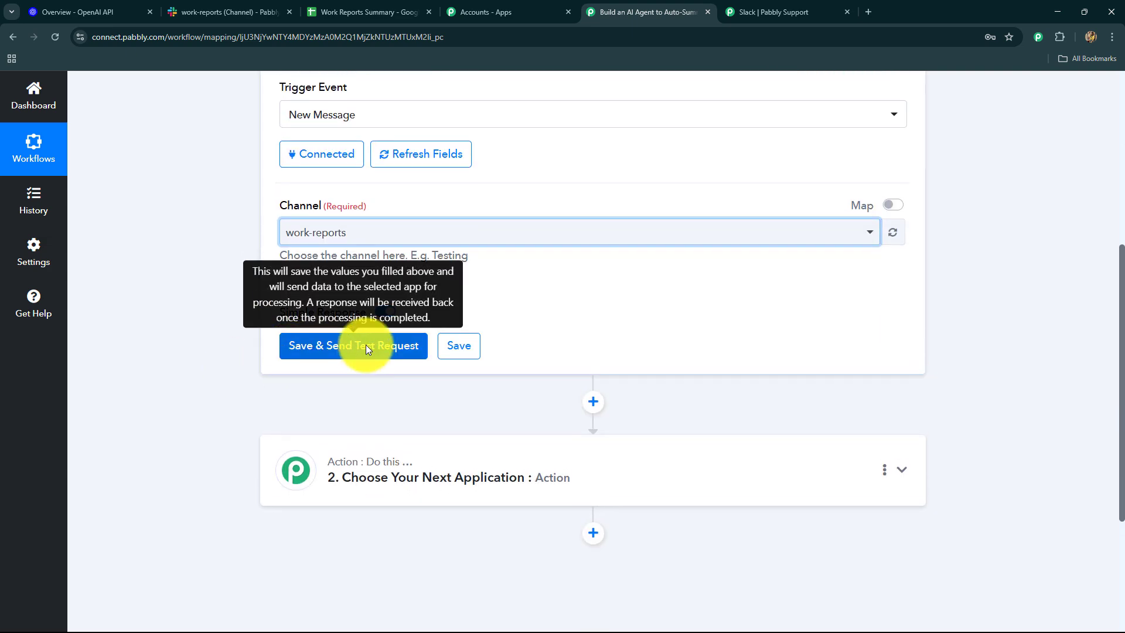
{"action": "mouse_move", "coordinate": [802, 324]}
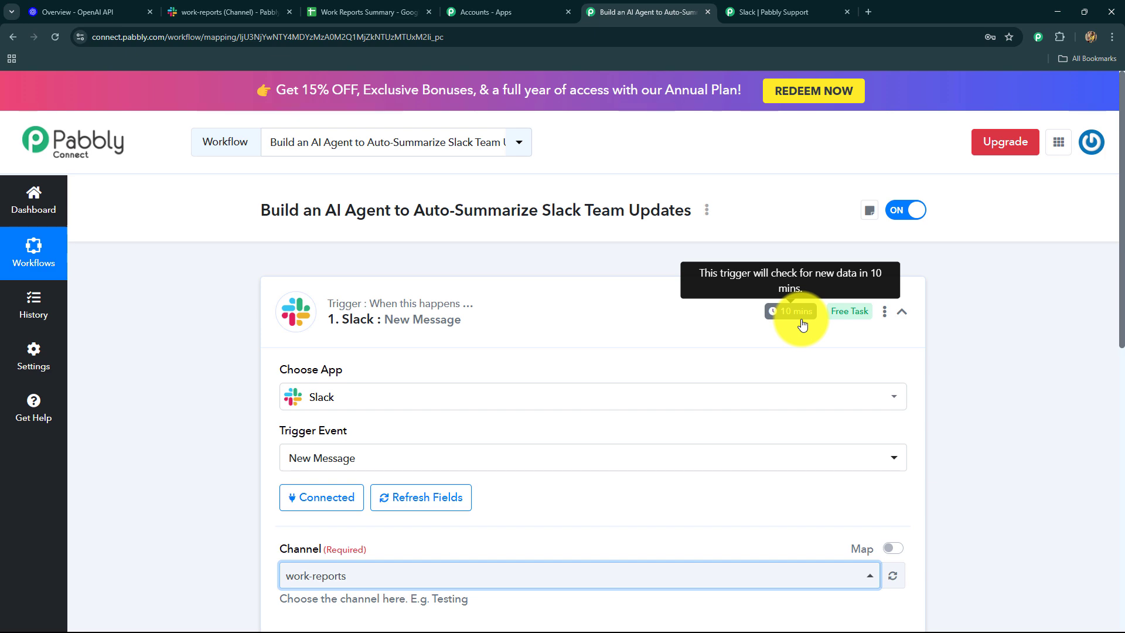
{"action": "left_click", "coordinate": [199, 11]}
{"action": "left_click", "coordinate": [692, 12]}
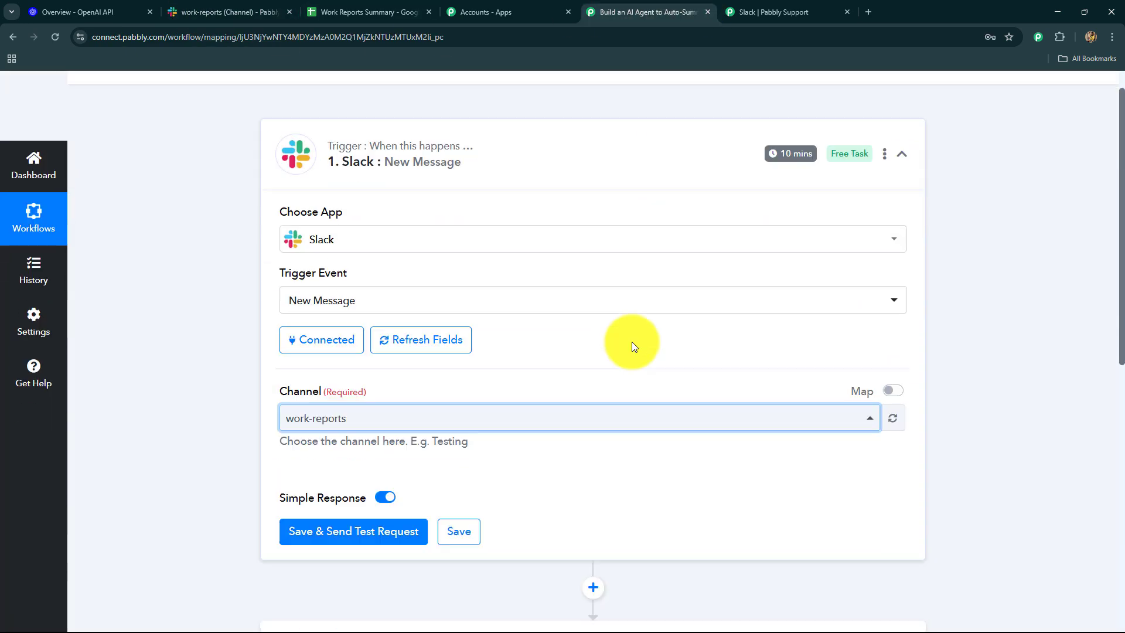
{"action": "scroll", "coordinate": [613, 411], "scroll_direction": "down", "scroll_amount": 4}
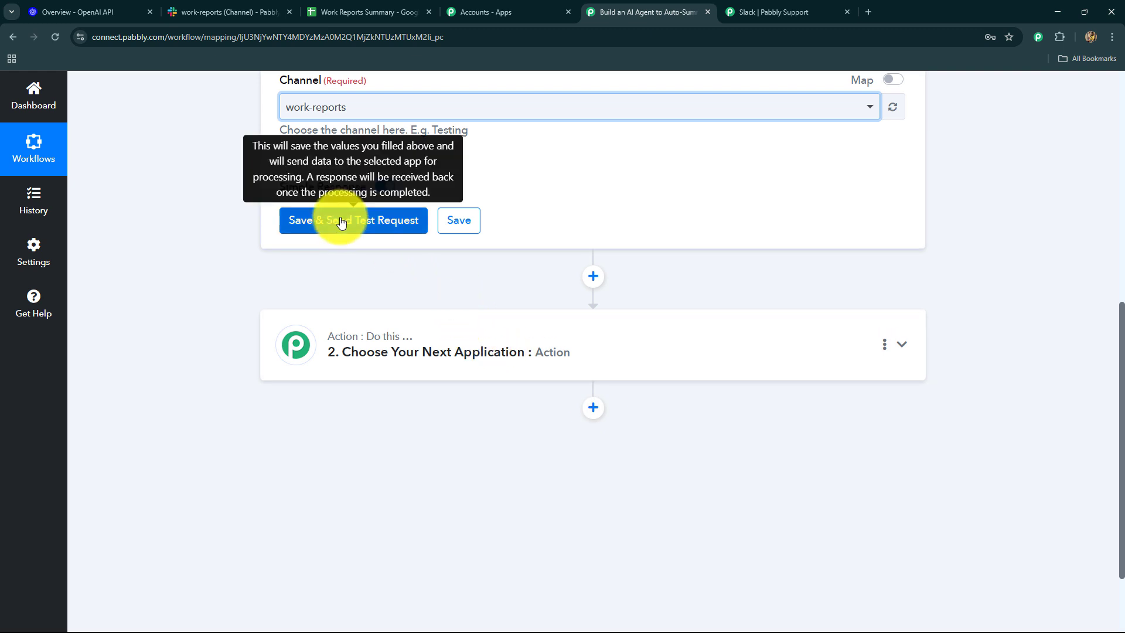
{"action": "left_click", "coordinate": [249, 11]}
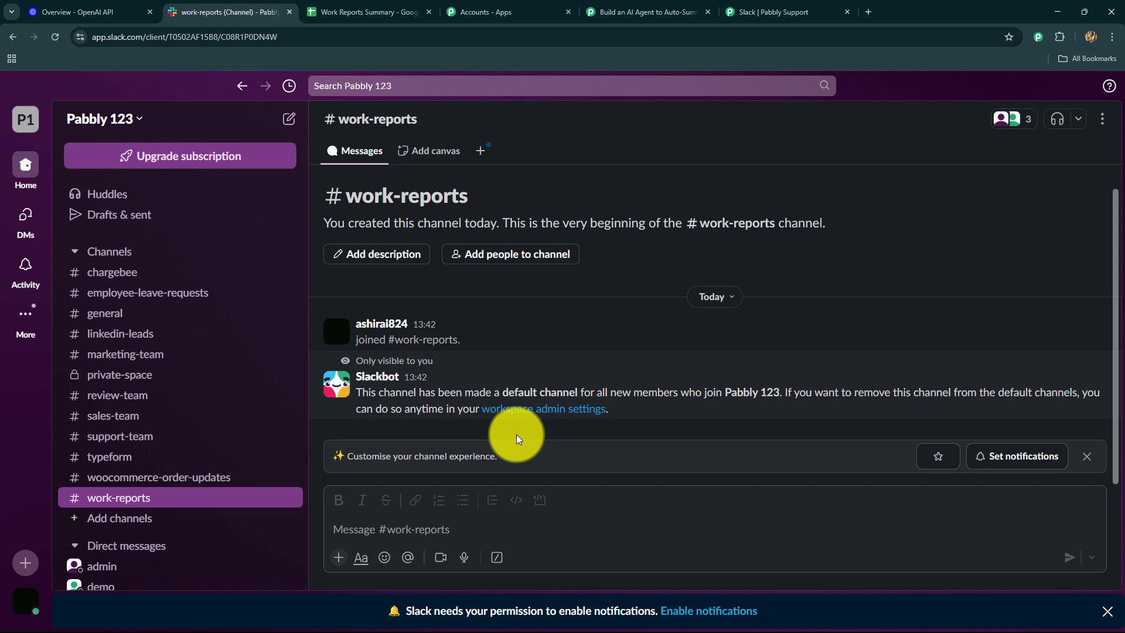
{"action": "left_click", "coordinate": [642, 11]}
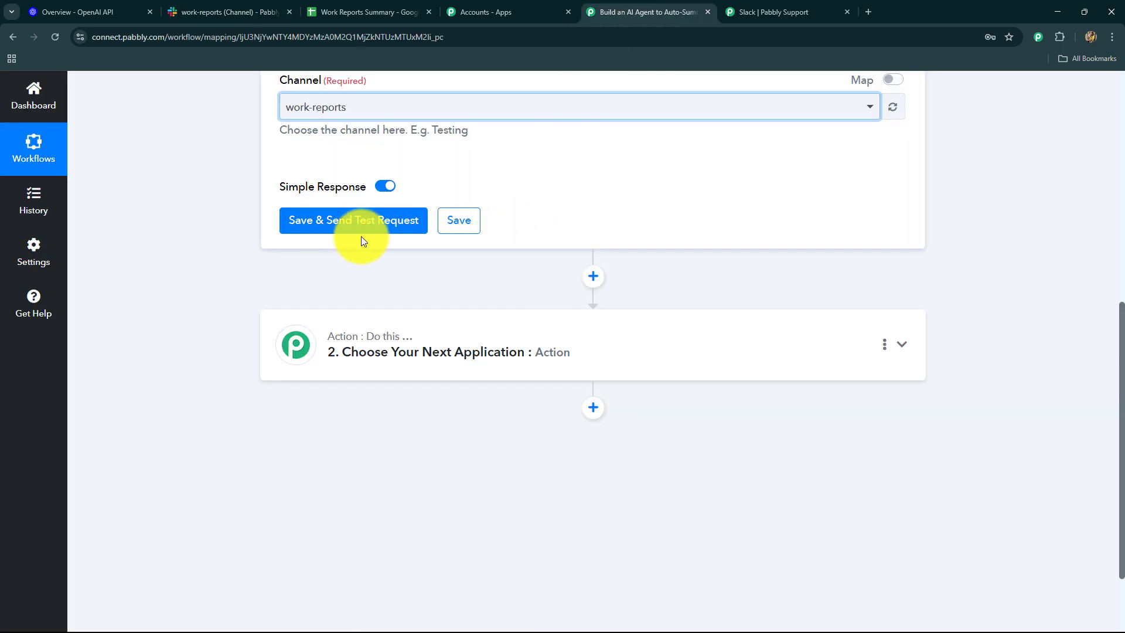
Step: Post a progress update in Slack's work-reports channel, opening with "Hey team, here's a quick rundown of today's progress:" followed by five bullets
{"action": "left_click", "coordinate": [247, 11]}
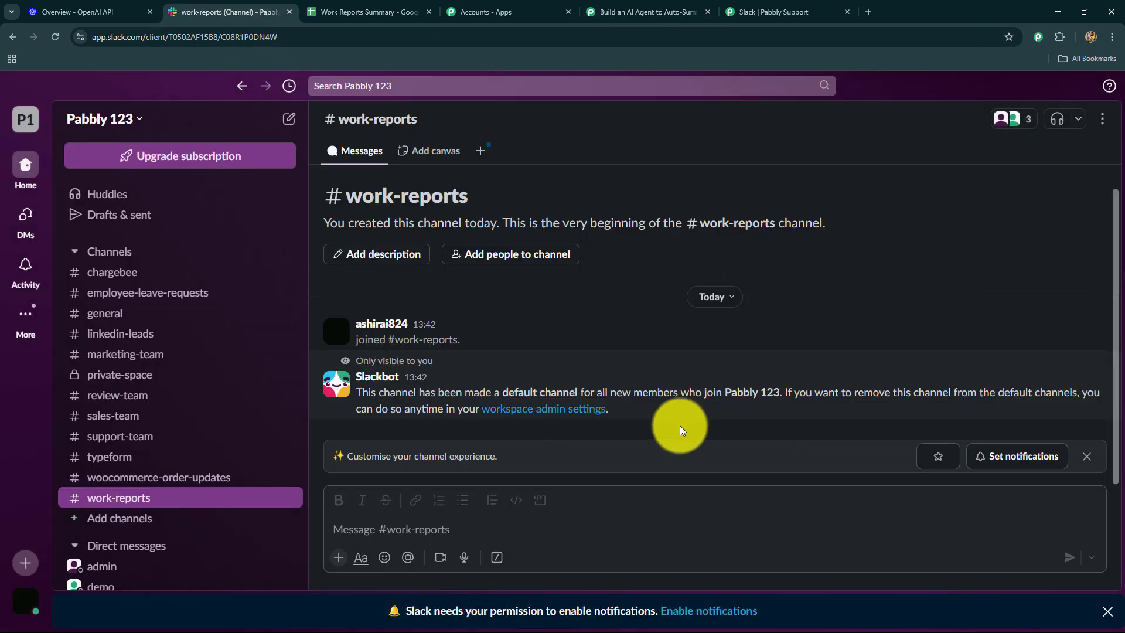
{"action": "type", "text": "Hey team, here's a quick rundown of today's progress: ✅ Completed the final testing phase for the Stripe payment integration. Everything's working smoothly in sandbox; we'll move to production tomorrow. 🐞 Noticed an edge-case bug where refunds fail when a coupon was applied—logged it in Jira (#PSB-2213). Might need backend review. 💬 Had a client call with Acme Corp this morning—they requested clearer breakdowns in our monthly invoices. Shared this with the billing team for template revision. 📈 The email campaign we launched yesterday for new signups (FlowBoost Series) is showing a 37% open rate and 6.8% CTR—pretty solid! ⏳ Tomorrow, I'll focus on updating the onboarding doc and connecting with Design for the final product walkthrough video."}
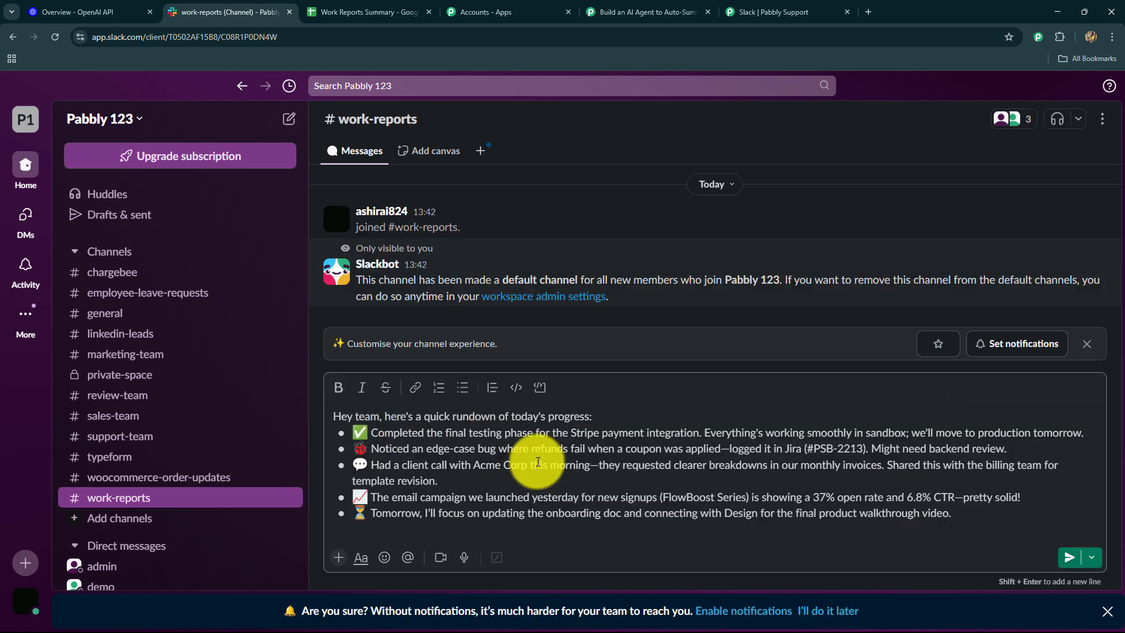
{"action": "left_click", "coordinate": [1106, 612]}
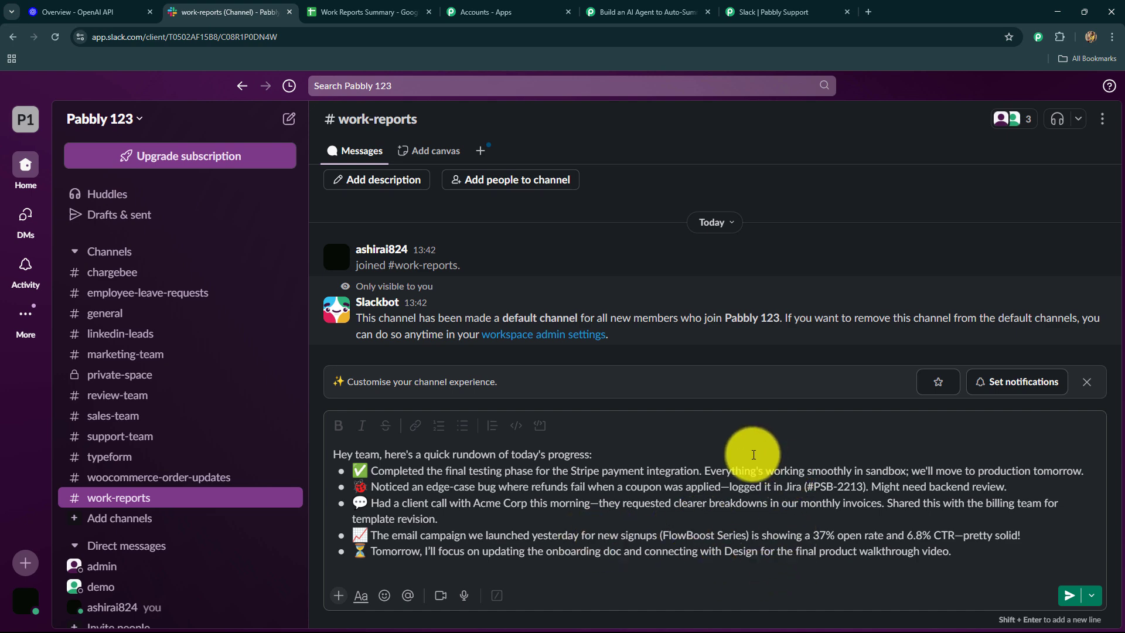
{"action": "key", "text": "Return"}
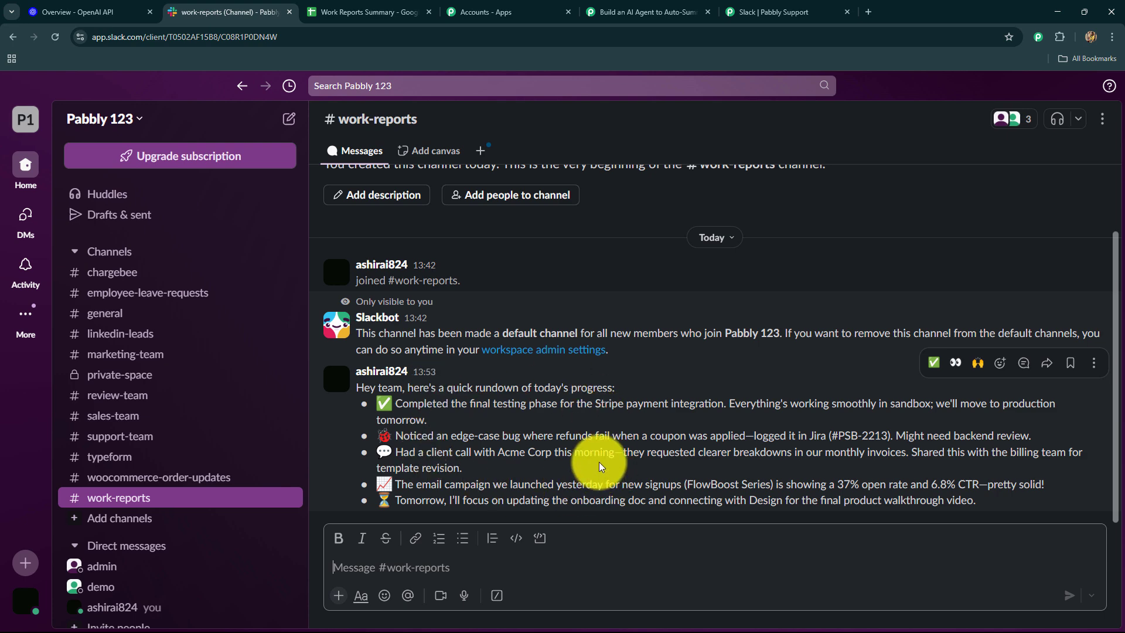
Step: Return to the Pabbly Connect workflow, save the Slack trigger and send its test request
{"action": "left_click", "coordinate": [623, 5]}
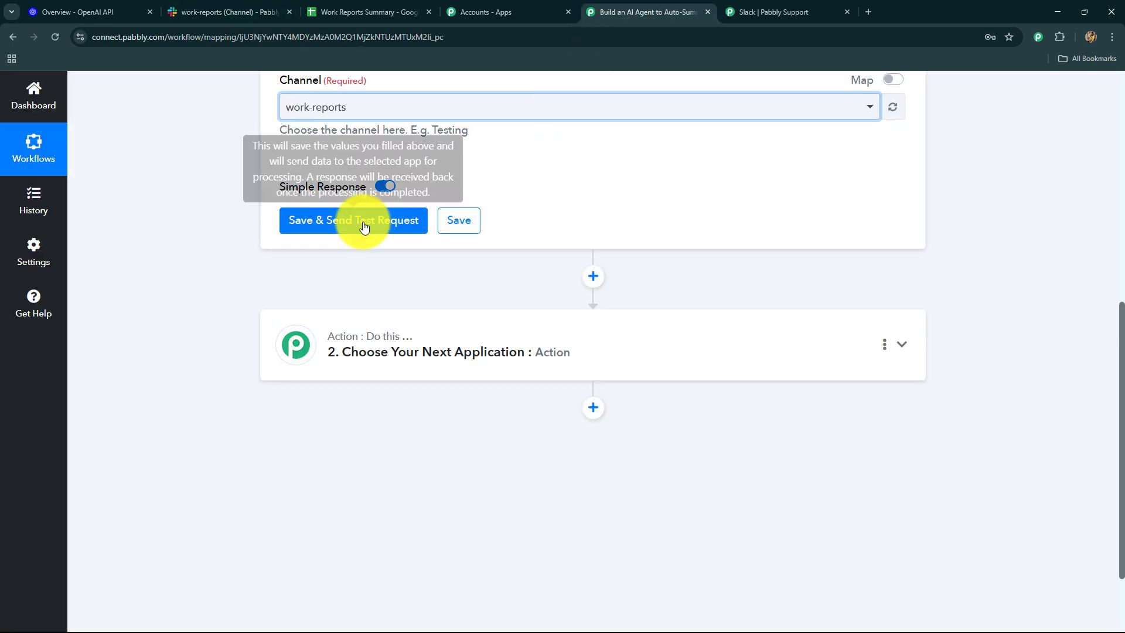
{"action": "left_click", "coordinate": [361, 224]}
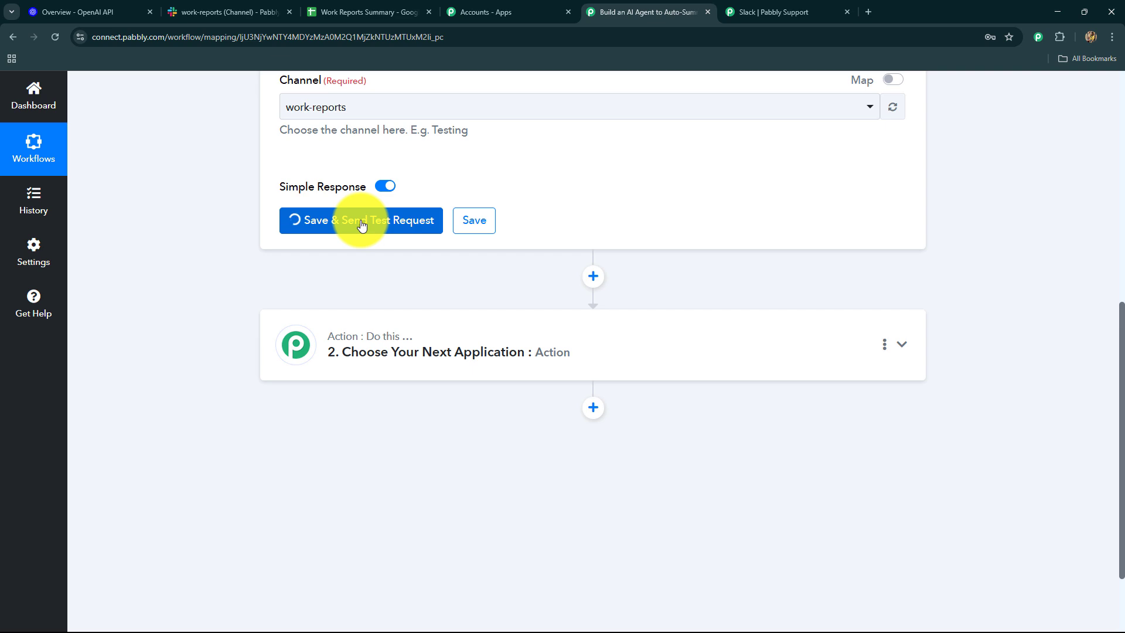
{"action": "scroll", "coordinate": [1054, 346], "scroll_direction": "down", "scroll_amount": 4}
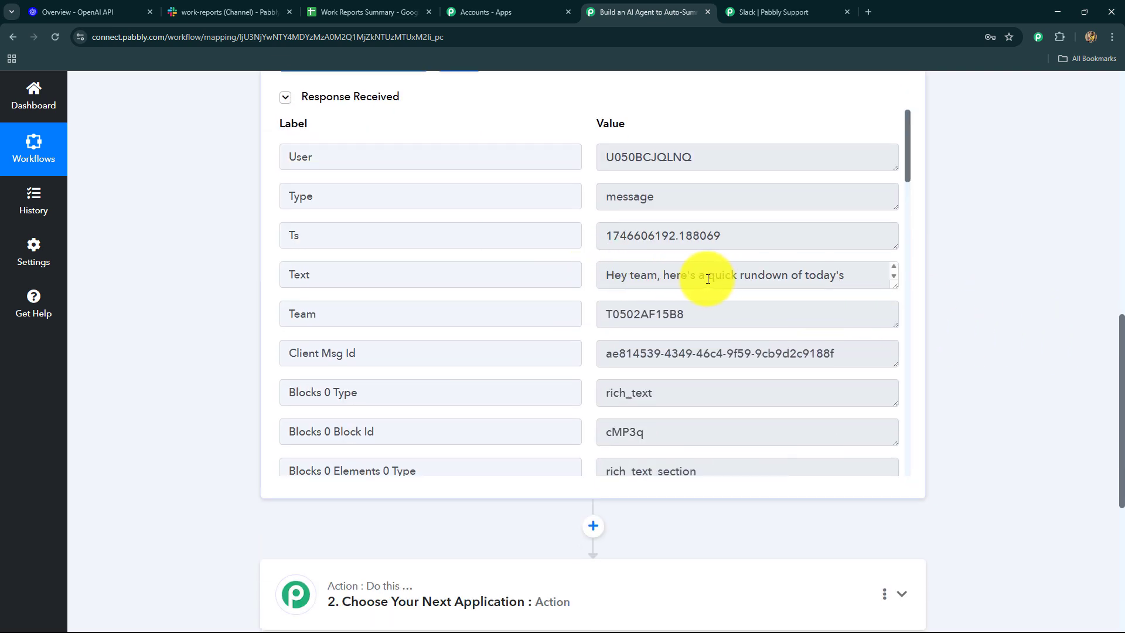
Step: Examine the Slack trigger's response, especially the User value and the full message in the Text value
{"action": "left_click_drag", "start_coordinate": [896, 284], "coordinate": [866, 388]}
{"action": "scroll", "coordinate": [828, 354], "scroll_direction": "down", "scroll_amount": 5}
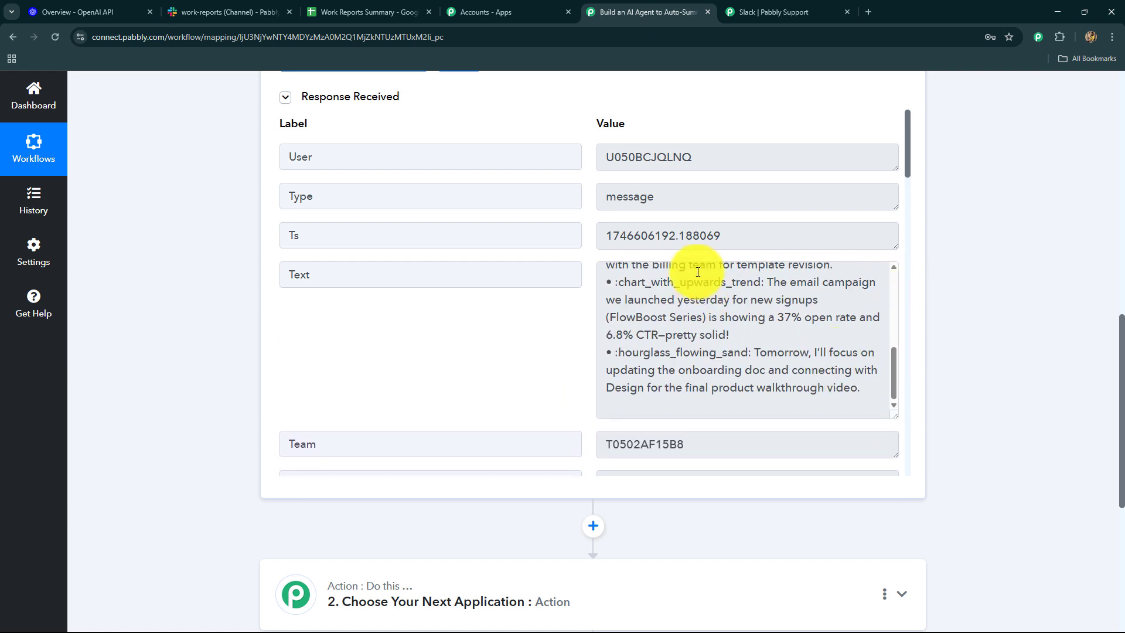
{"action": "left_click", "coordinate": [613, 155]}
{"action": "left_click_drag", "start_coordinate": [613, 155], "coordinate": [768, 227]}
{"action": "scroll", "coordinate": [761, 258], "scroll_direction": "down", "scroll_amount": 4}
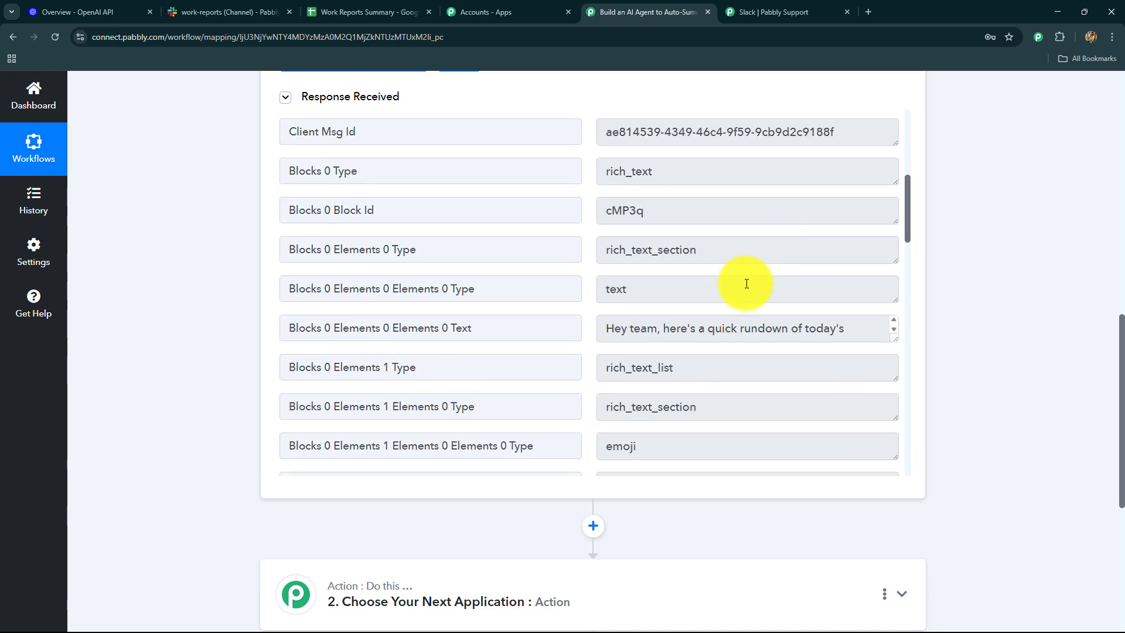
{"action": "scroll", "coordinate": [748, 287], "scroll_direction": "down", "scroll_amount": 2}
{"action": "scroll", "coordinate": [748, 287], "scroll_direction": "up", "scroll_amount": 6}
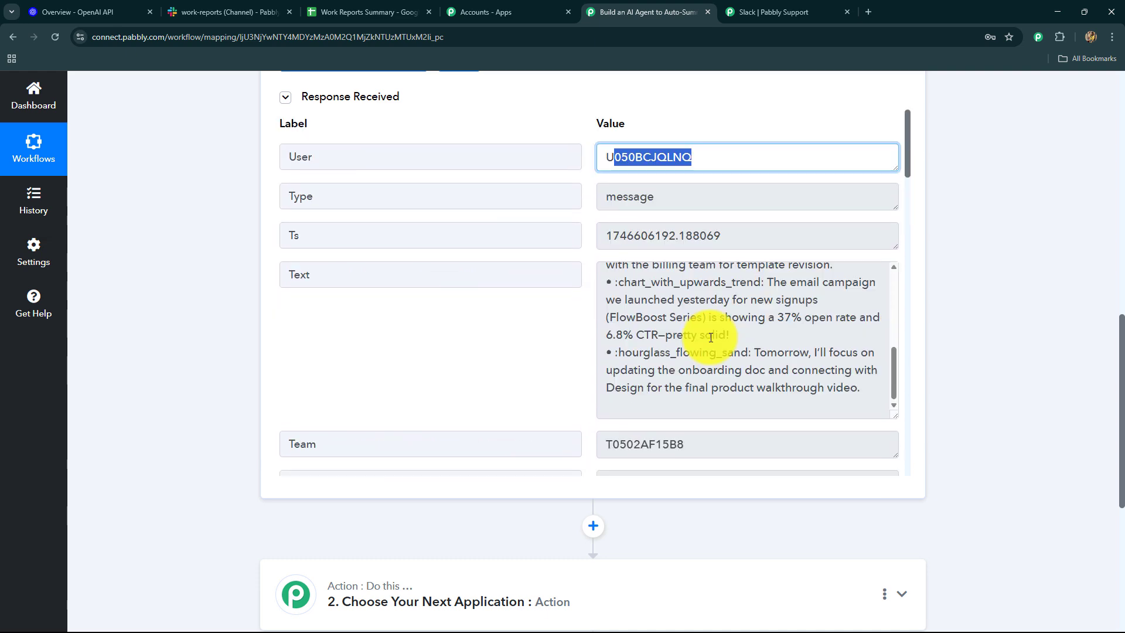
{"action": "left_click", "coordinate": [753, 174]}
{"action": "left_click_drag", "start_coordinate": [694, 157], "coordinate": [590, 158]}
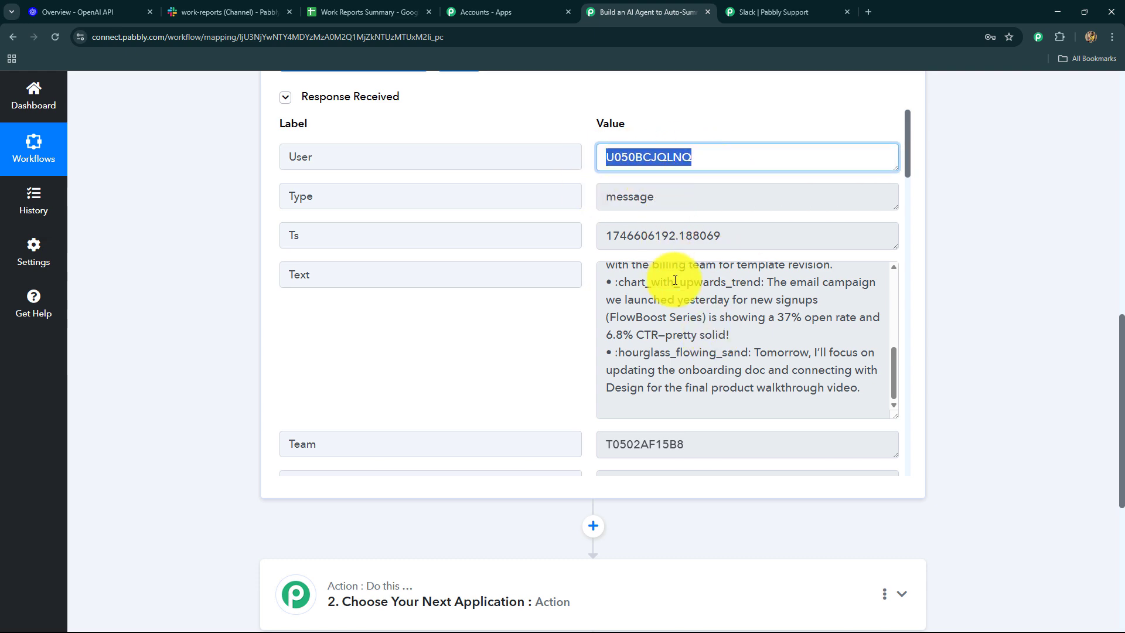
{"action": "scroll", "coordinate": [673, 331], "scroll_direction": "down", "scroll_amount": 5}
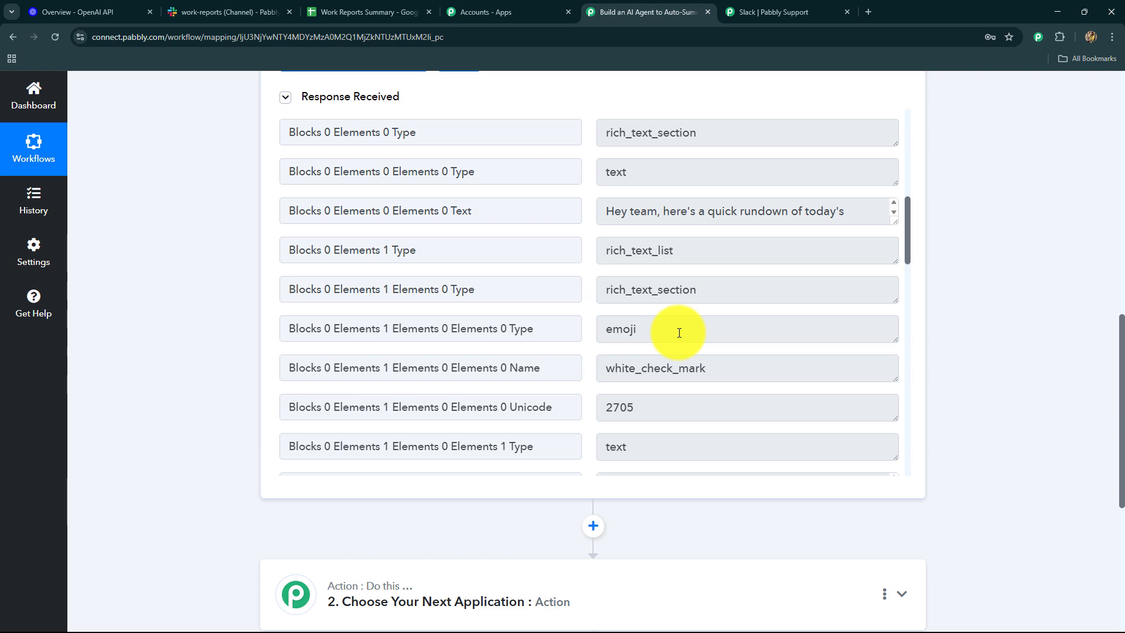
{"action": "scroll", "coordinate": [679, 332], "scroll_direction": "up", "scroll_amount": 5}
{"action": "scroll", "coordinate": [654, 220], "scroll_direction": "up", "scroll_amount": 3}
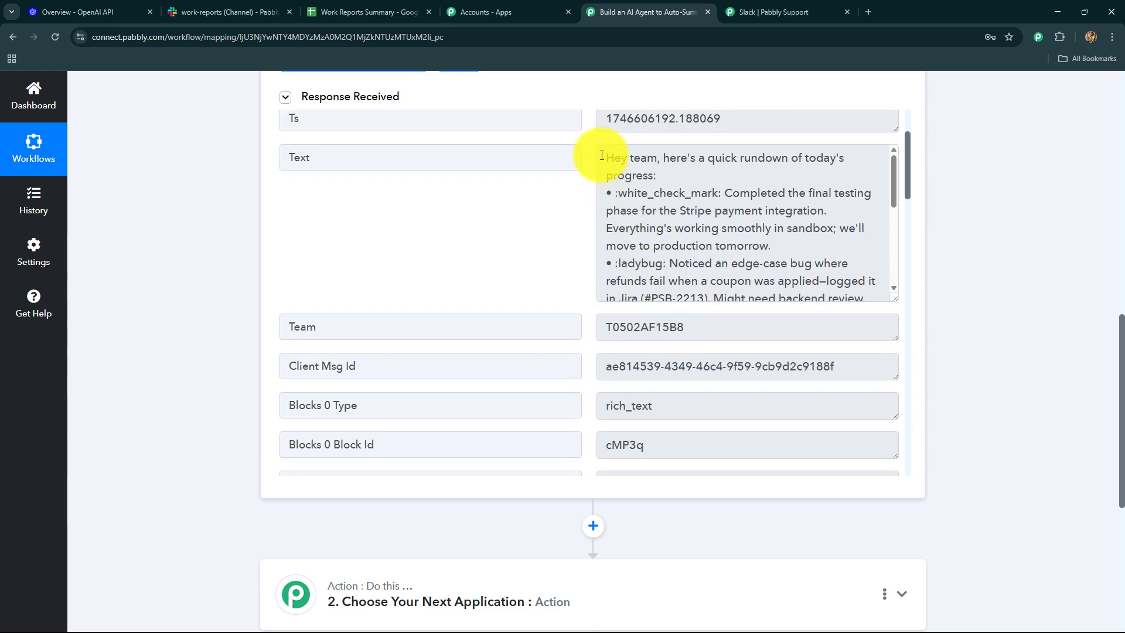
{"action": "left_click_drag", "start_coordinate": [604, 158], "coordinate": [871, 322]}
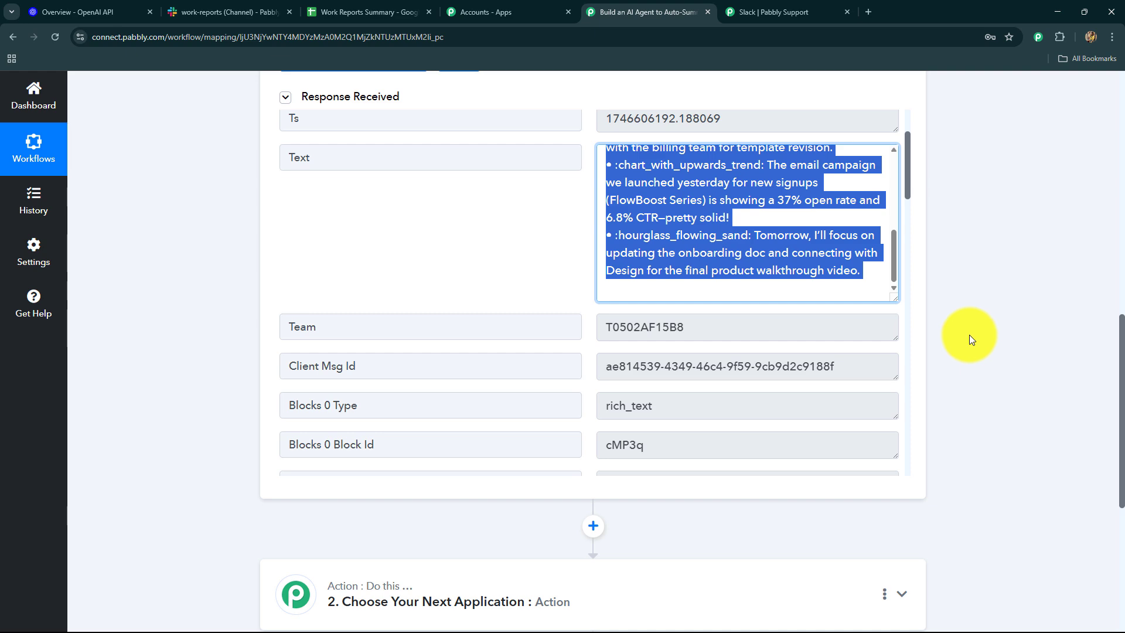
Step: Set the second step's app to OpenAI (ChatGPT, DALL-E, Whisper) with ChatGPT as the action event
{"action": "scroll", "coordinate": [970, 334], "scroll_direction": "down", "scroll_amount": 6}
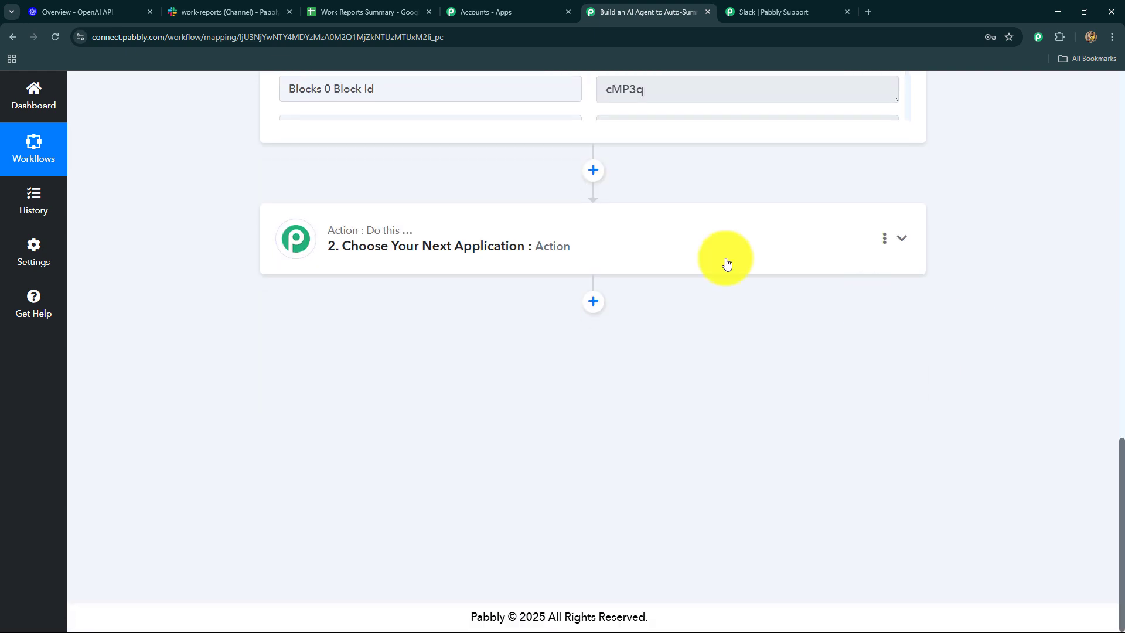
{"action": "left_click", "coordinate": [525, 241]}
{"action": "scroll", "coordinate": [359, 351], "scroll_direction": "up", "scroll_amount": 4}
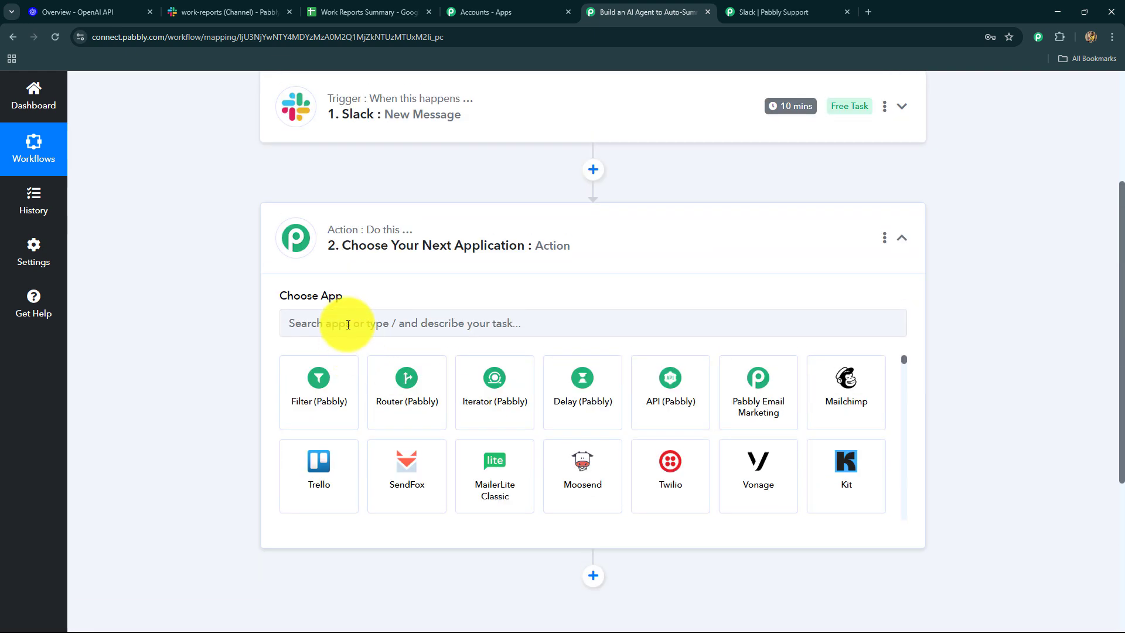
{"action": "left_click", "coordinate": [348, 323]}
{"action": "type", "text": "Ope"}
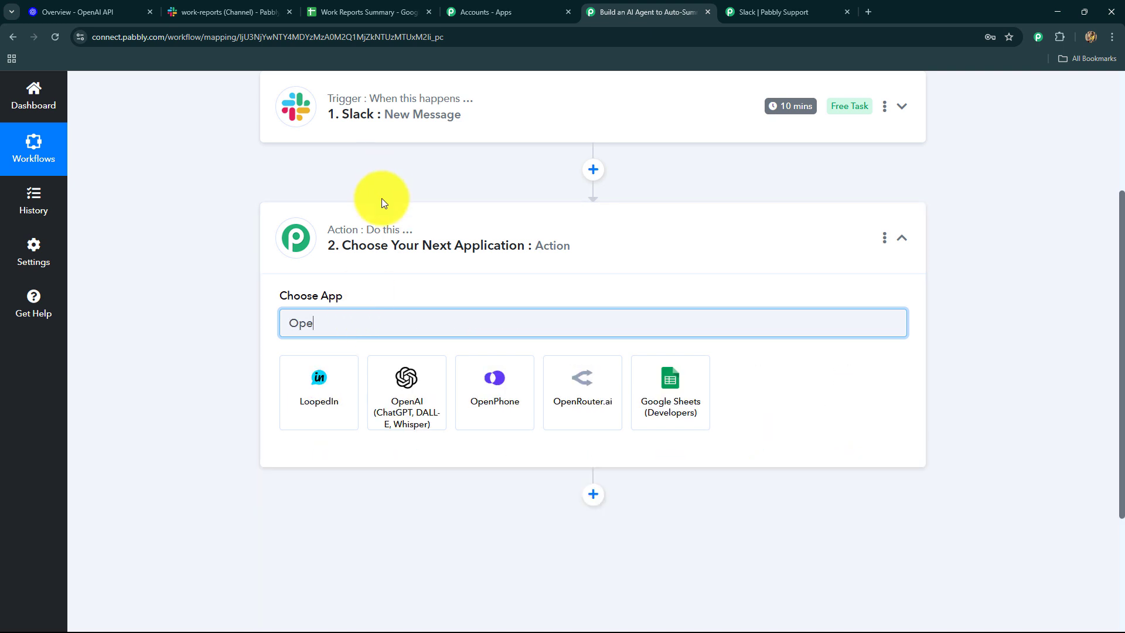
{"action": "left_click", "coordinate": [404, 378]}
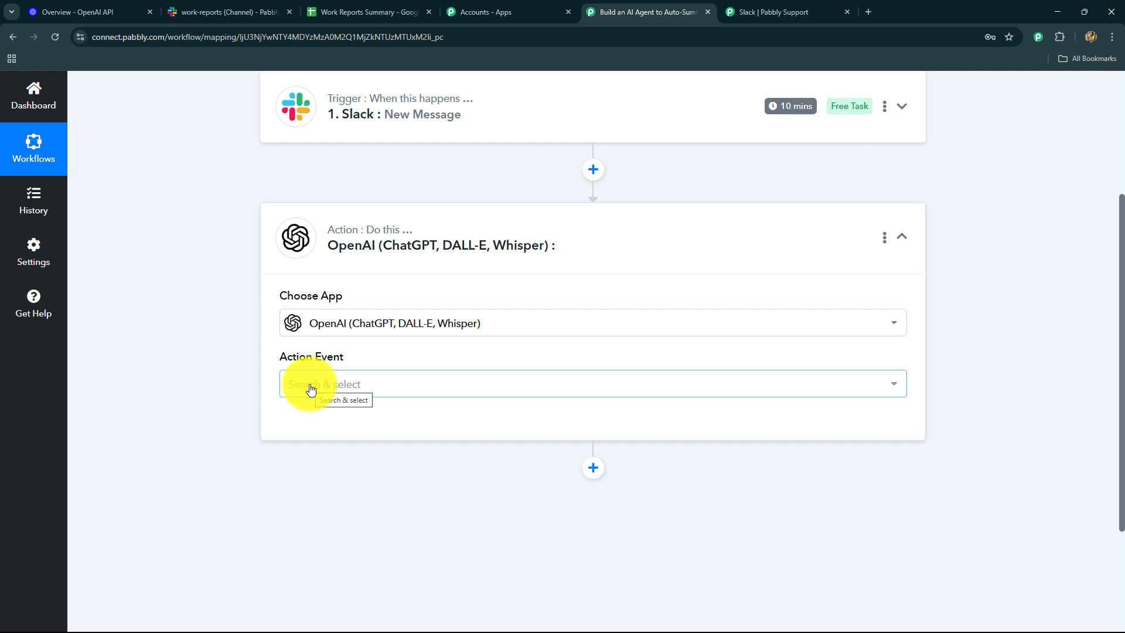
{"action": "left_click", "coordinate": [310, 387]}
{"action": "left_click", "coordinate": [299, 177]}
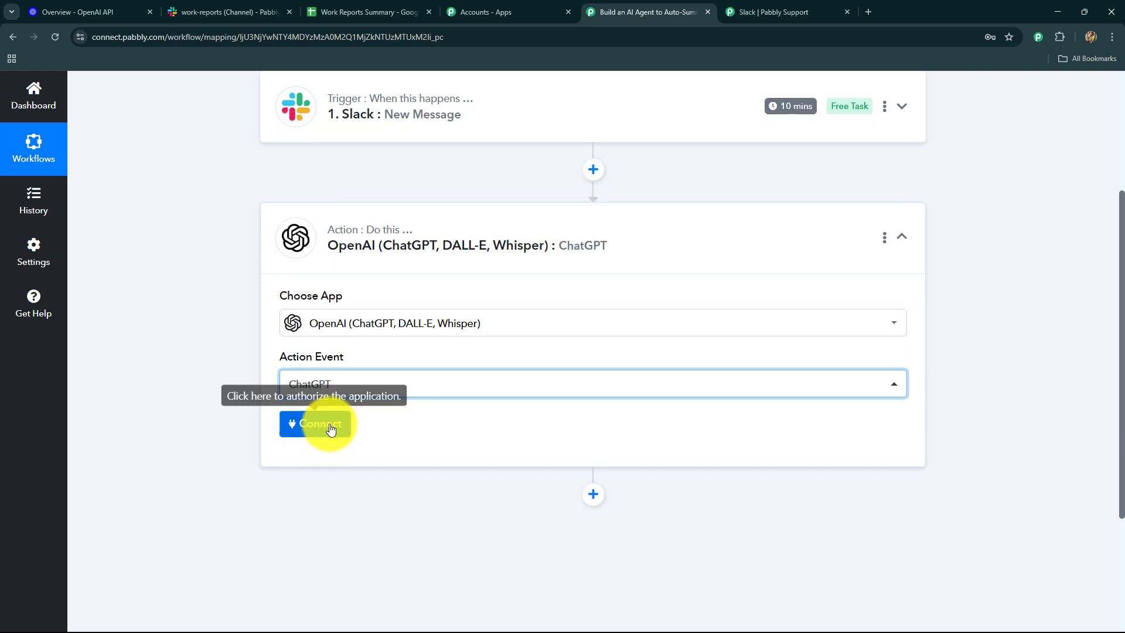
Step: Start adding a new OpenAI connection for the ChatGPT action and open the OpenAI API keys page
{"action": "left_click", "coordinate": [93, 11]}
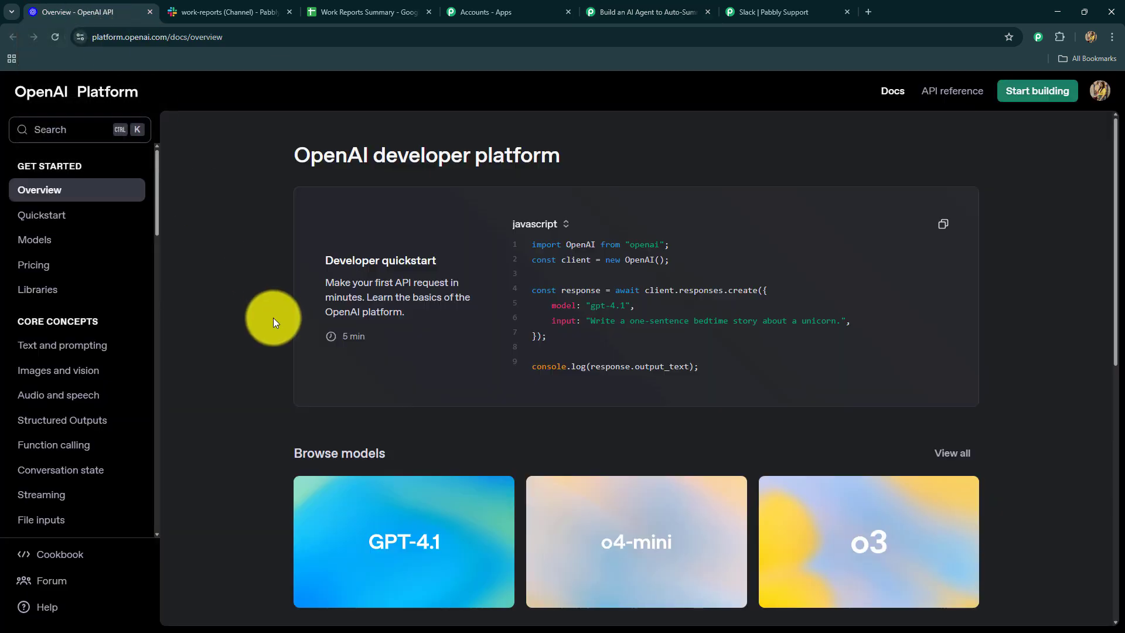
{"action": "left_click", "coordinate": [629, 13]}
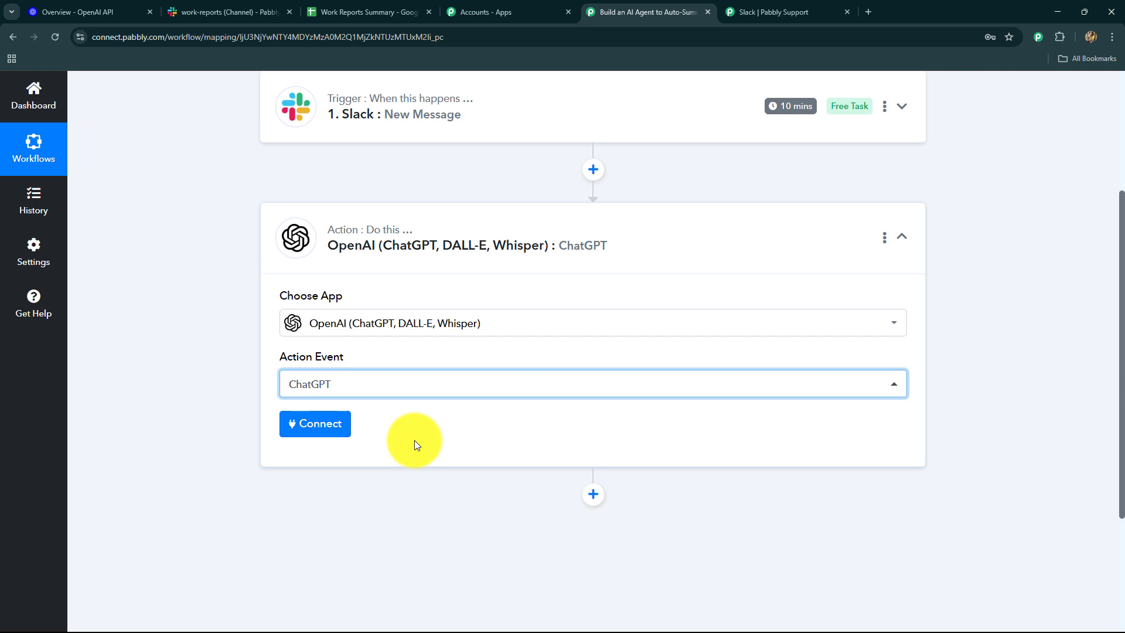
{"action": "left_click", "coordinate": [335, 424]}
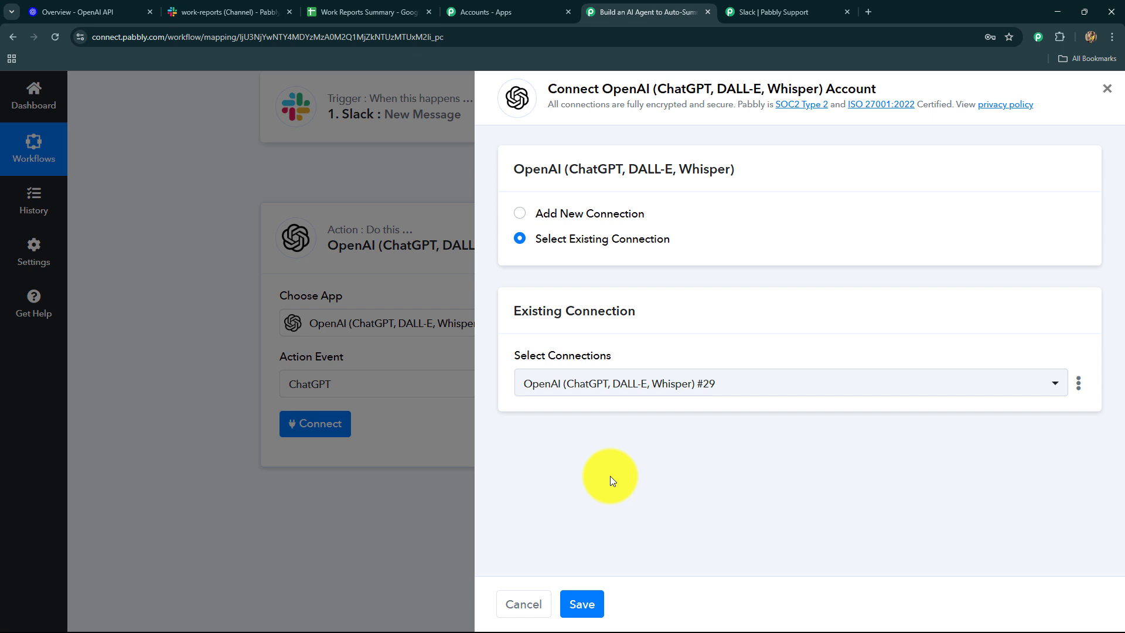
{"action": "left_click", "coordinate": [519, 222]}
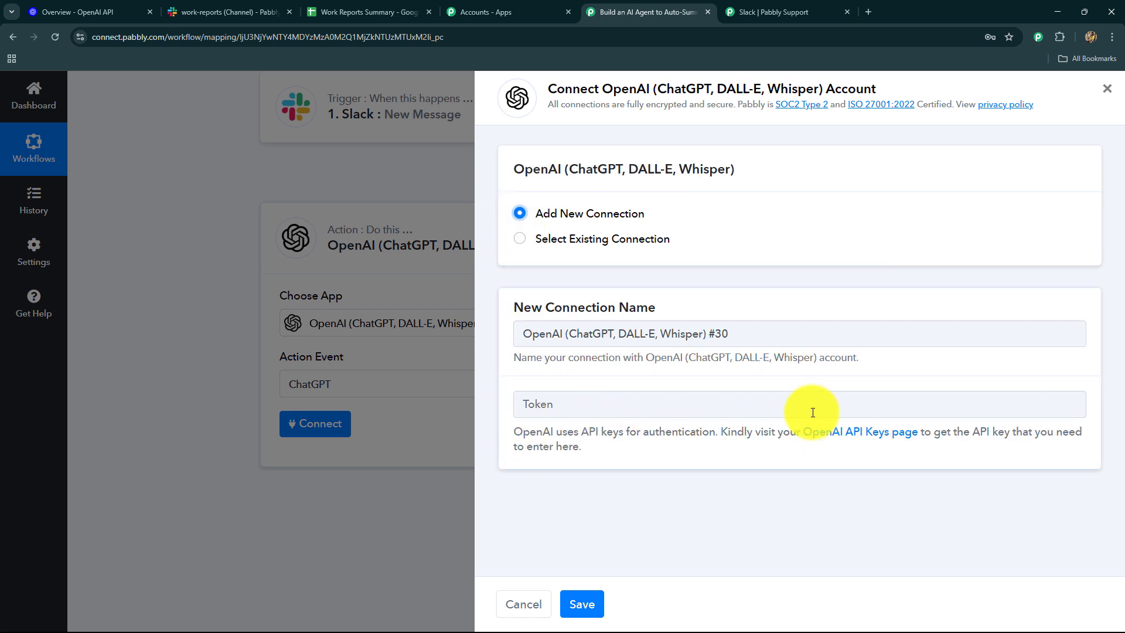
{"action": "left_click", "coordinate": [848, 434]}
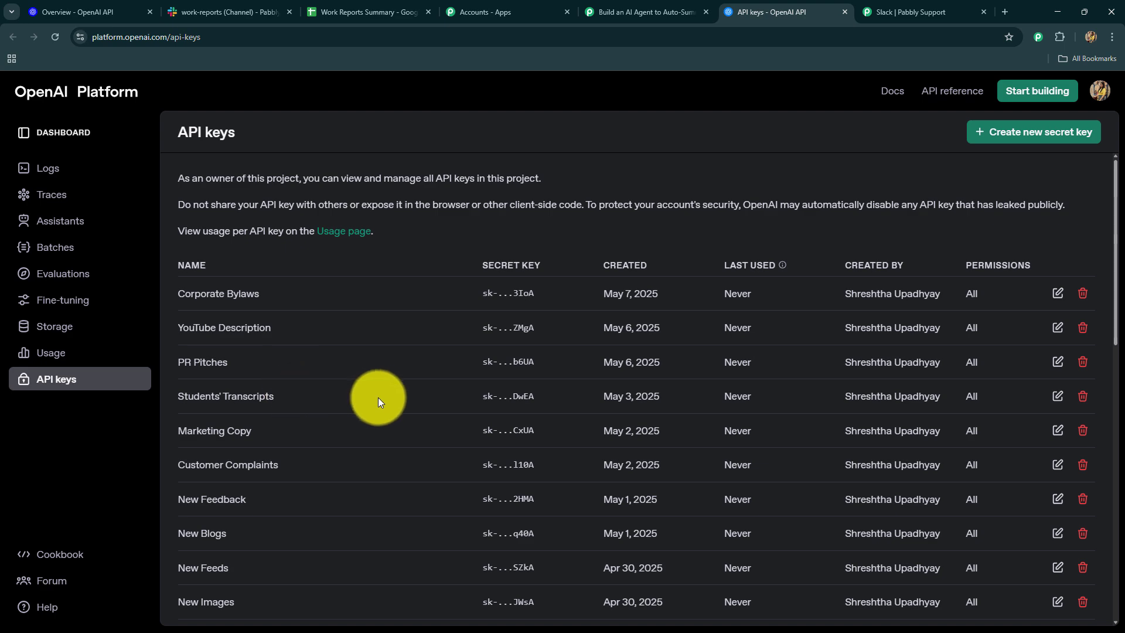
Step: Create an OpenAI secret key named New Messages in the Default project with All permissions
{"action": "left_click", "coordinate": [990, 132]}
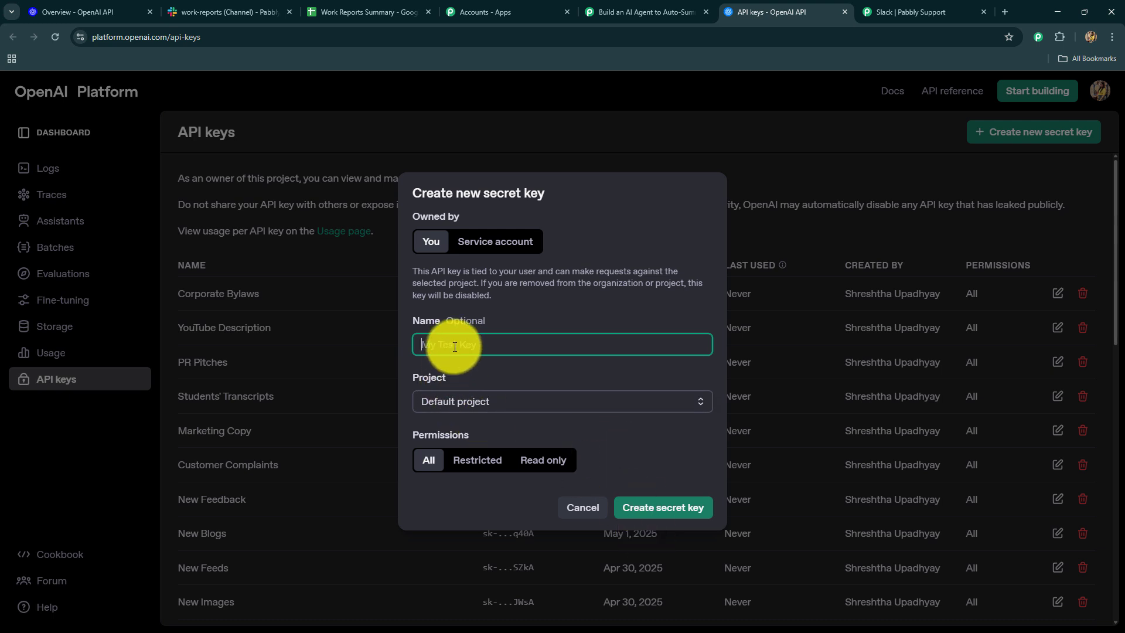
{"action": "type", "text": "New Messages"}
{"action": "left_click", "coordinate": [480, 400]}
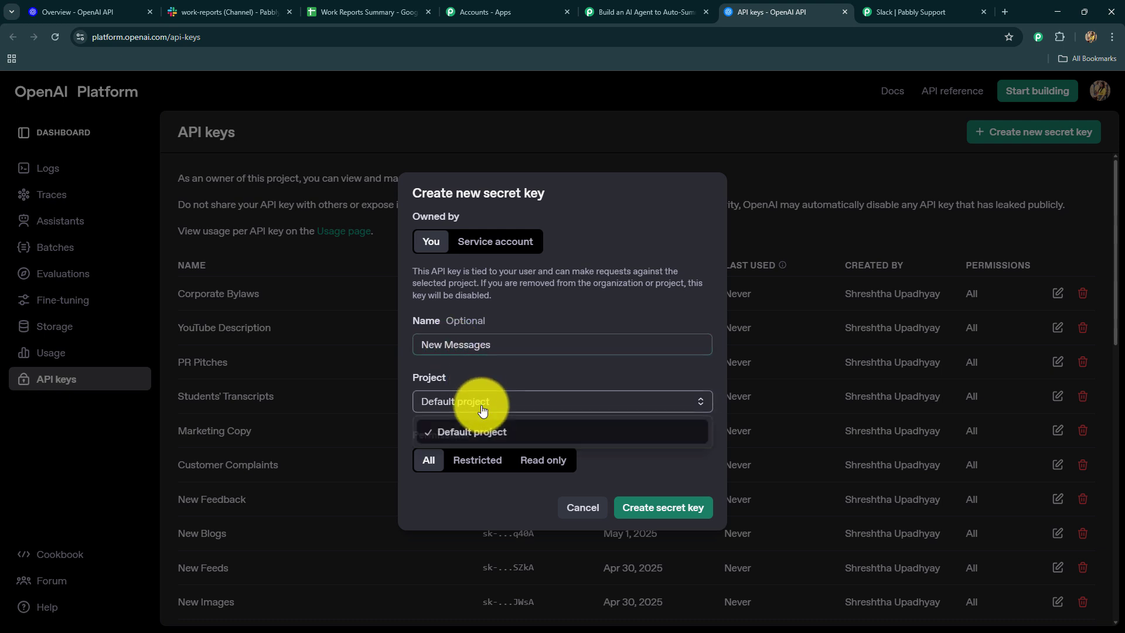
{"action": "left_click", "coordinate": [473, 502]}
{"action": "left_click", "coordinate": [634, 508]}
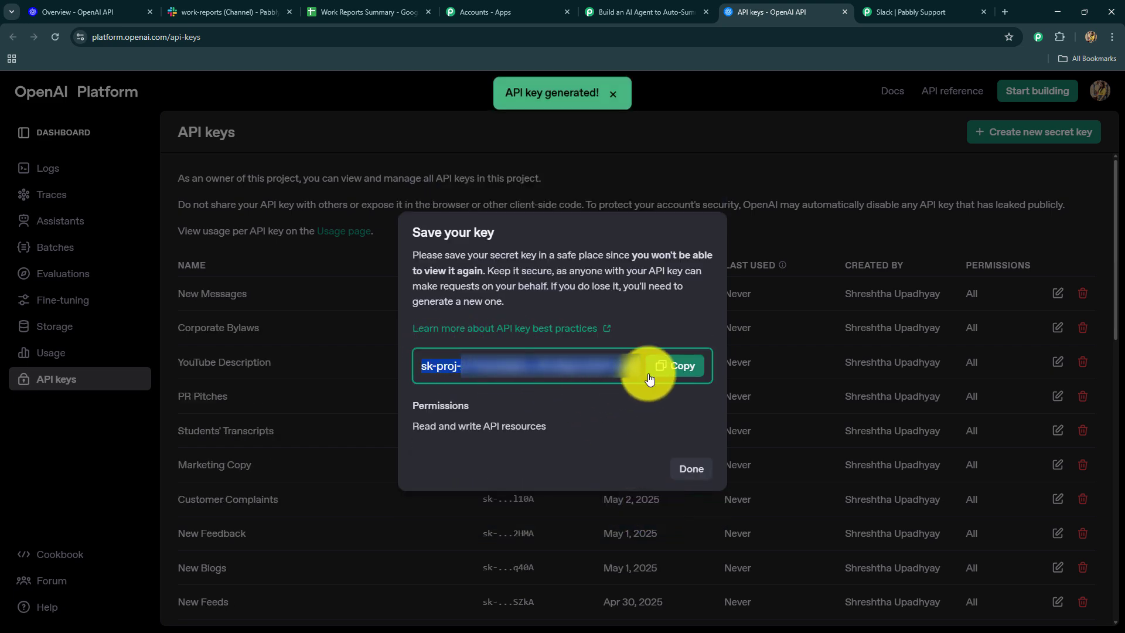
Step: Copy the generated secret key and paste it as the token of the new OpenAI connection in Pabbly Connect
{"action": "left_click", "coordinate": [665, 366]}
{"action": "left_click", "coordinate": [604, 11]}
{"action": "left_click", "coordinate": [606, 393]}
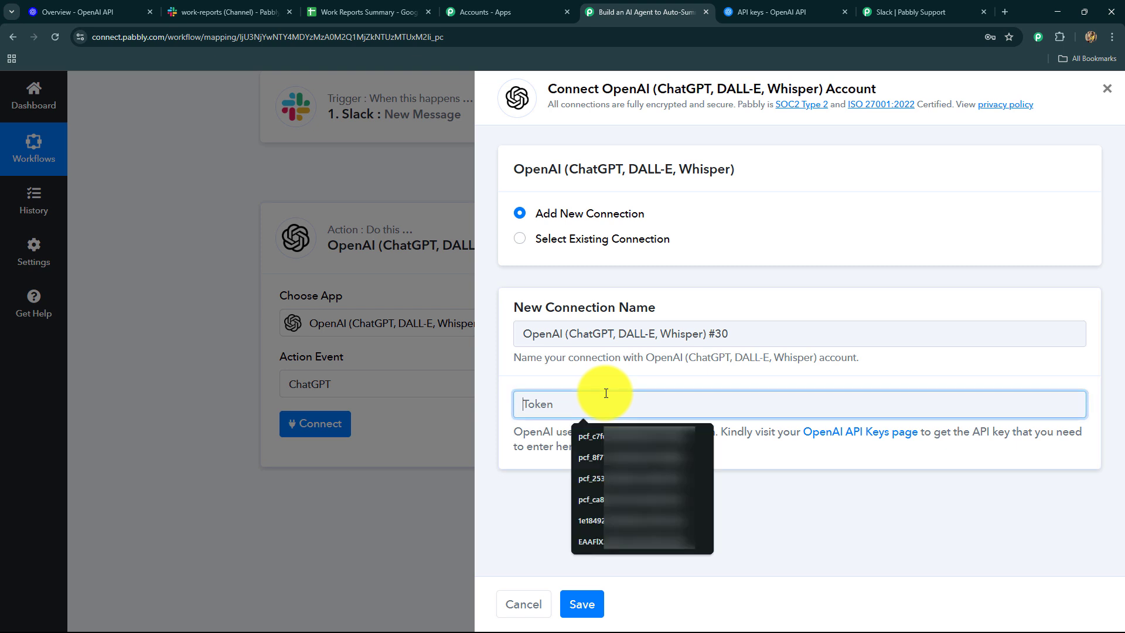
{"action": "key", "text": "ctrl+v"}
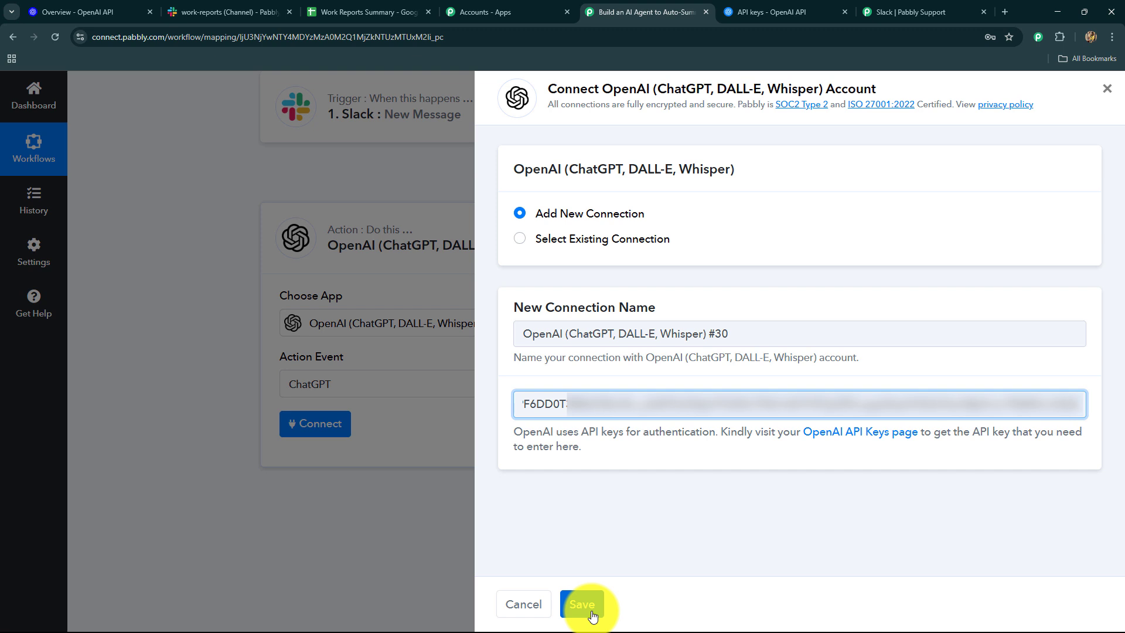
Step: Use the existing connection OpenAI (ChatGPT, DALL-E, Whisper) #29 for the ChatGPT action and save it
{"action": "left_click", "coordinate": [520, 238]}
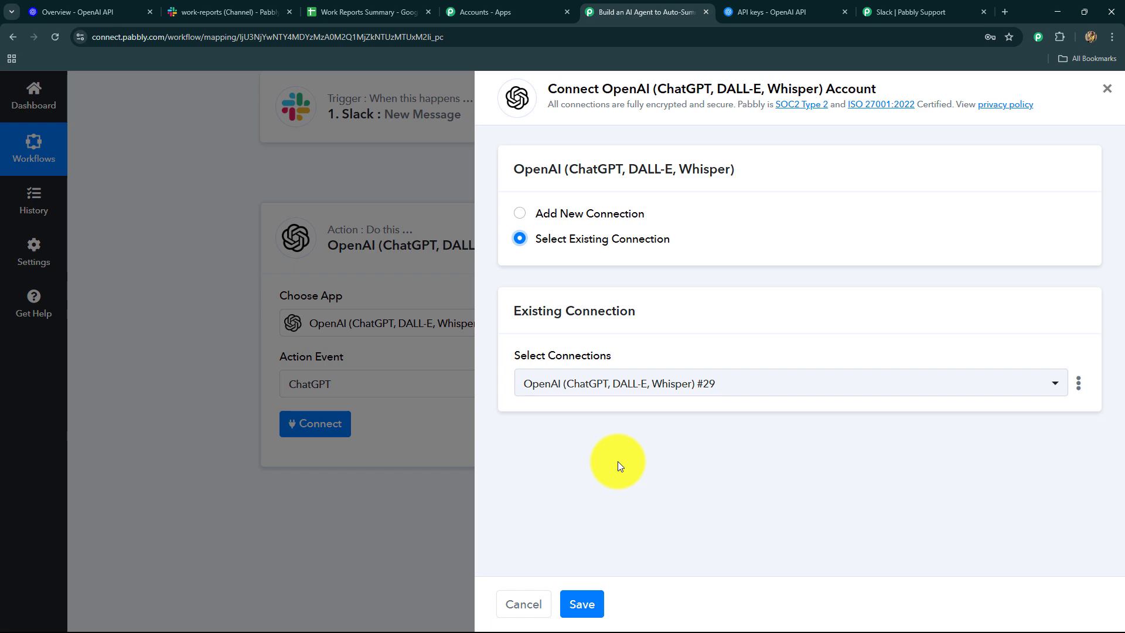
{"action": "left_click", "coordinate": [581, 602]}
{"action": "scroll", "coordinate": [185, 383], "scroll_direction": "down", "scroll_amount": 2}
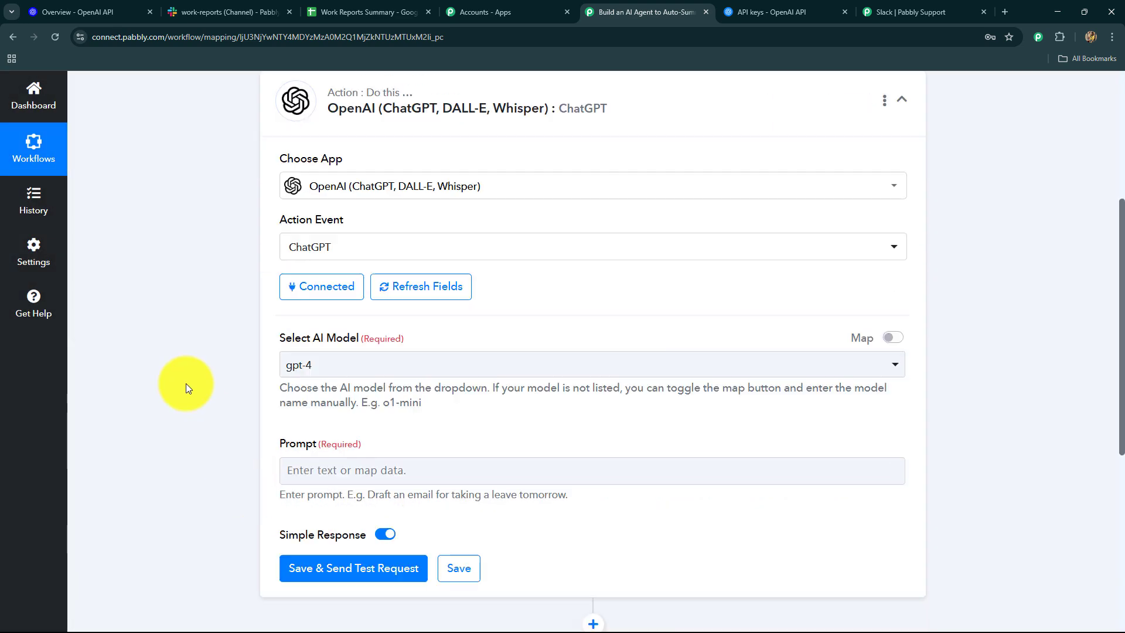
Step: Set the ChatGPT action's AI model to gpt-4o-mini
{"action": "scroll", "coordinate": [185, 383], "scroll_direction": "down", "scroll_amount": 3}
{"action": "scroll", "coordinate": [334, 276], "scroll_direction": "up", "scroll_amount": 2}
{"action": "left_click", "coordinate": [334, 272]}
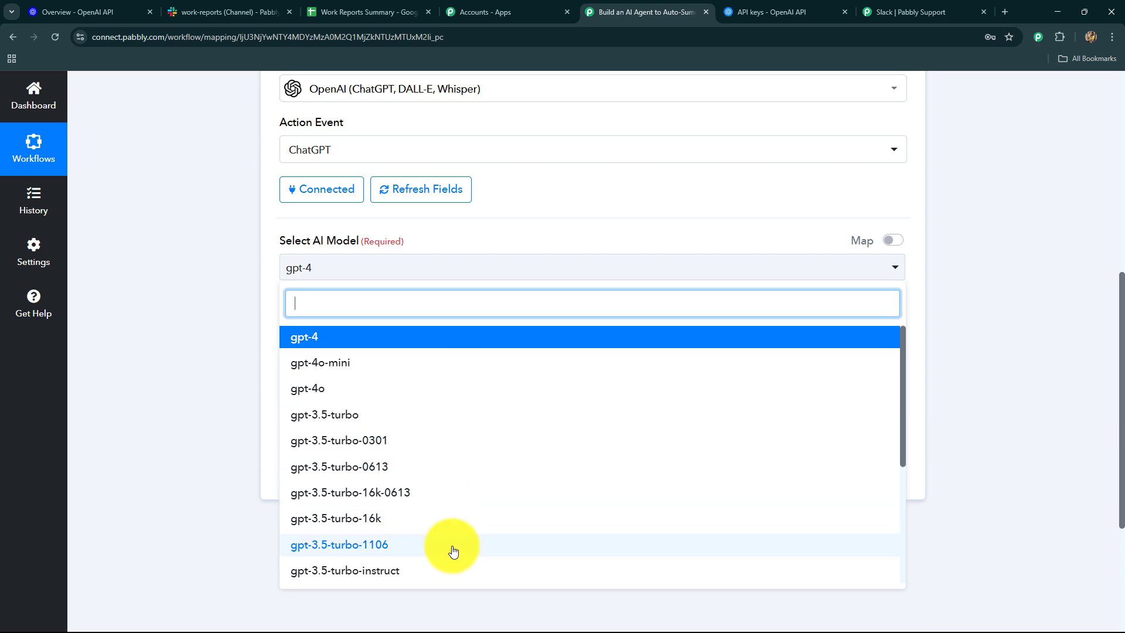
{"action": "left_click", "coordinate": [336, 346]}
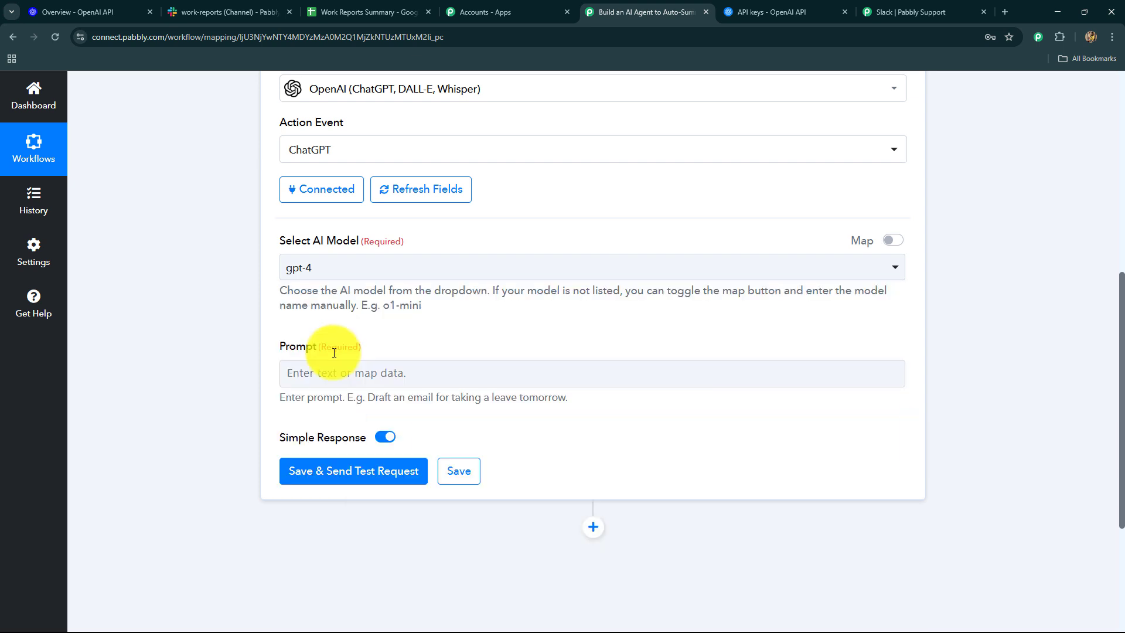
{"action": "left_click", "coordinate": [298, 265]}
{"action": "left_click", "coordinate": [311, 361]}
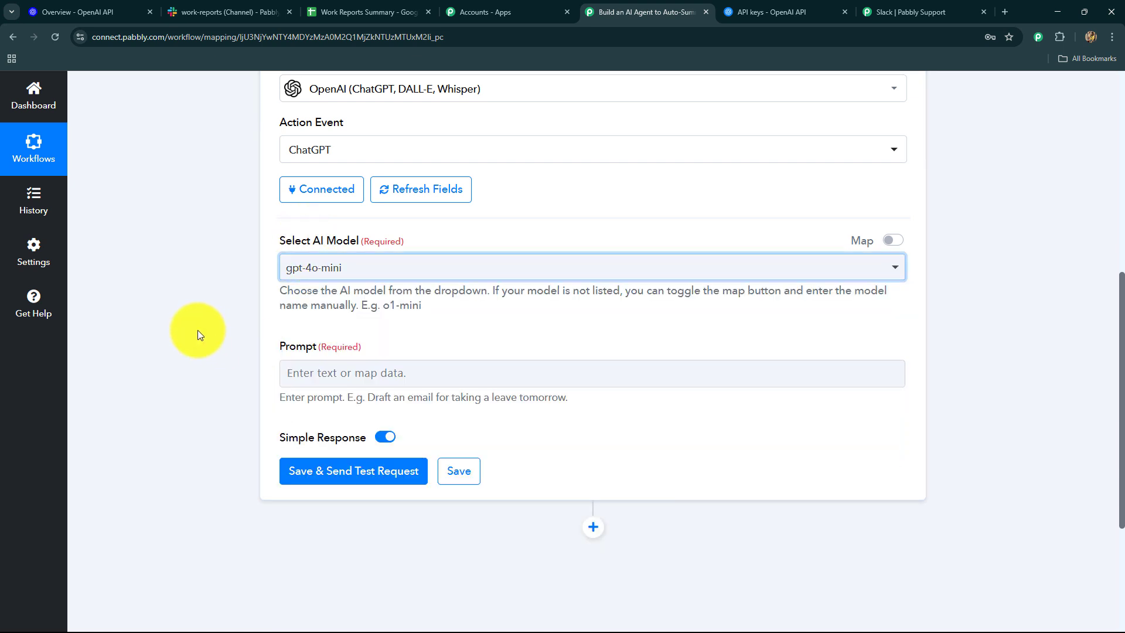
Step: Paste the prepared prompt asking to summarize the Slack message into 1-2 concise sentences without bullet points or formatting
{"action": "scroll", "coordinate": [198, 329], "scroll_direction": "down", "scroll_amount": 4}
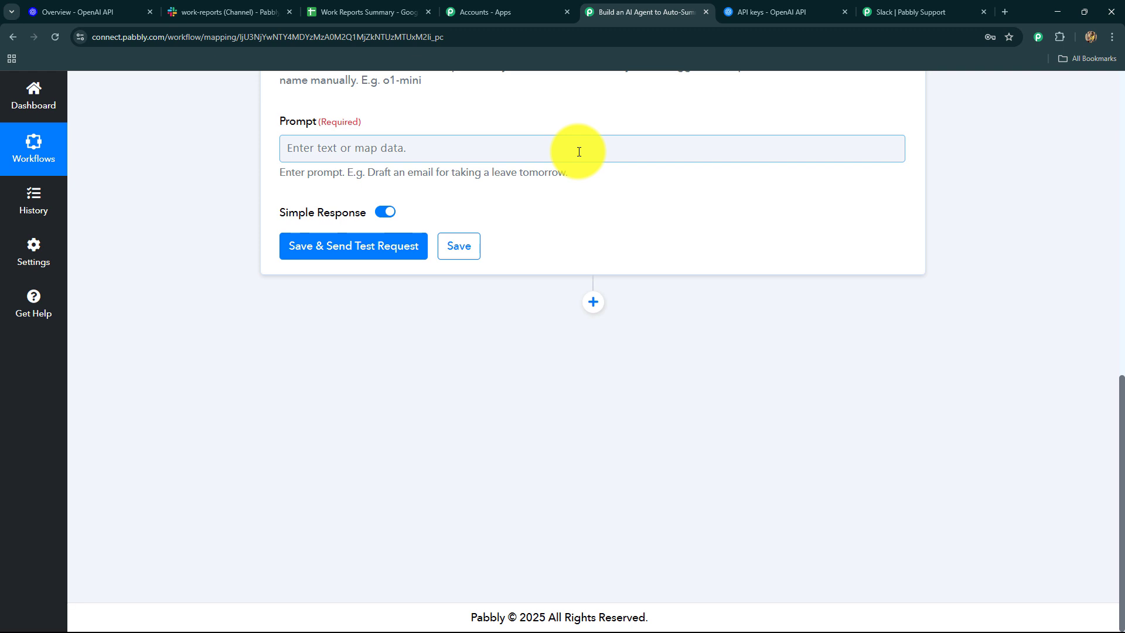
{"action": "left_click", "coordinate": [535, 158]}
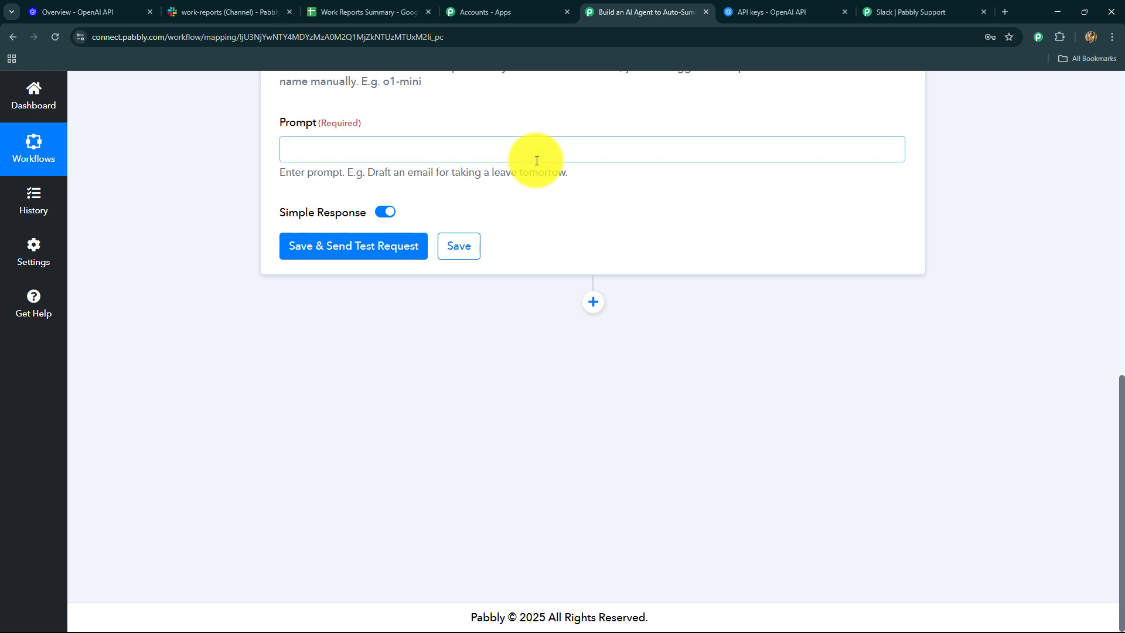
{"action": "key", "text": "ctrl+v"}
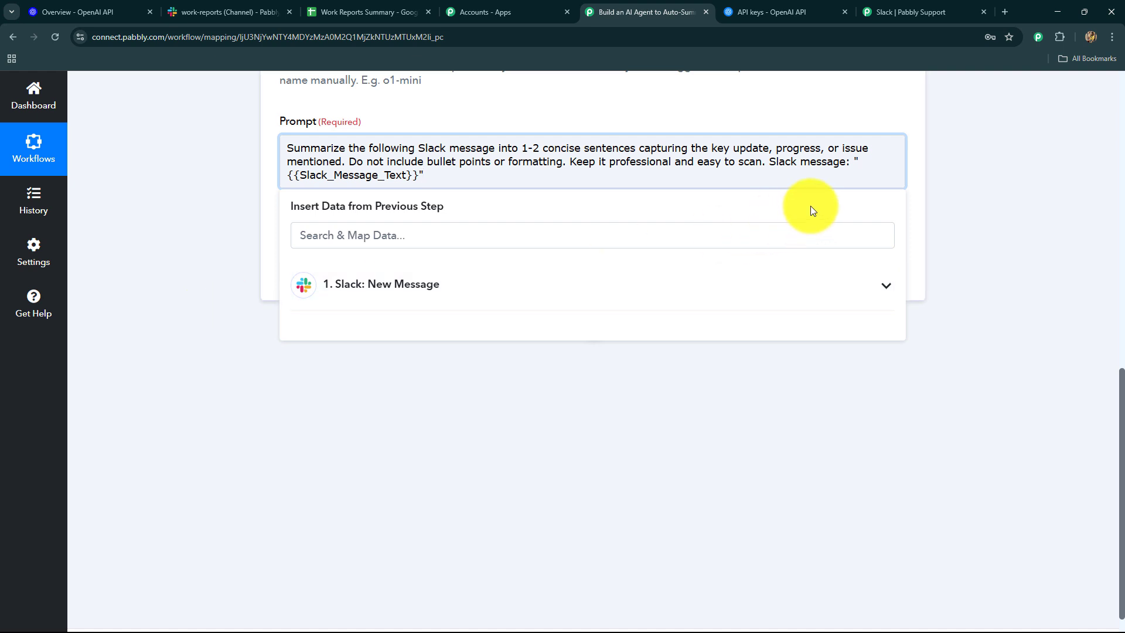
Step: Replace the {{Slack_Message_Text}} placeholder in the prompt with the mapped Text field from the Slack New Message trigger
{"action": "left_click_drag", "start_coordinate": [420, 176], "coordinate": [281, 178]}
{"action": "key", "text": "BackSpace"}
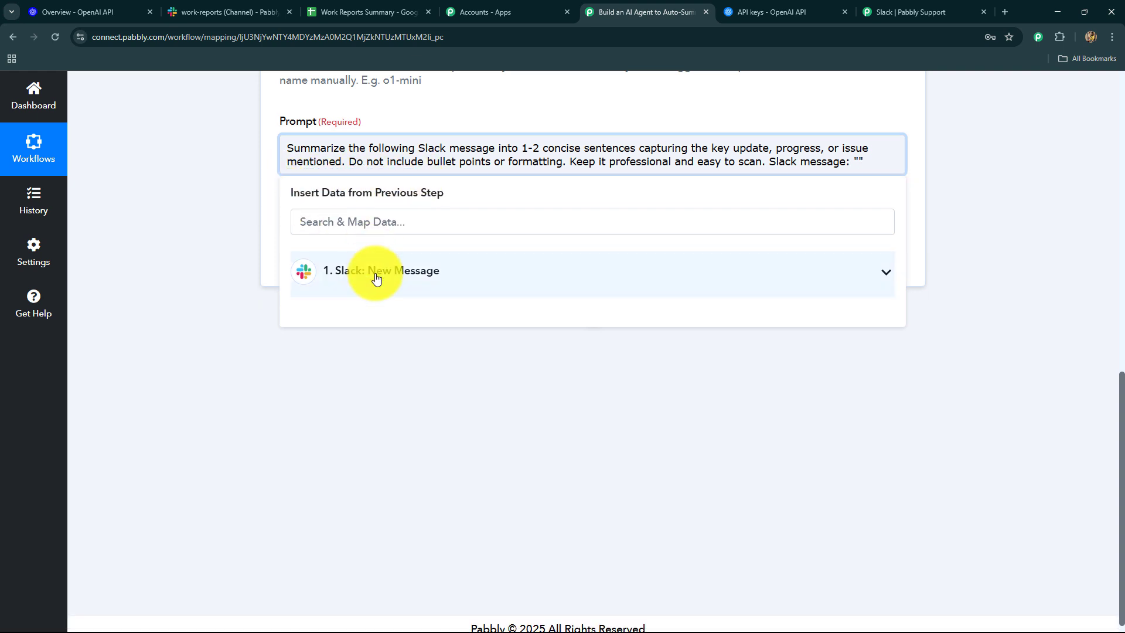
{"action": "left_click", "coordinate": [375, 278]}
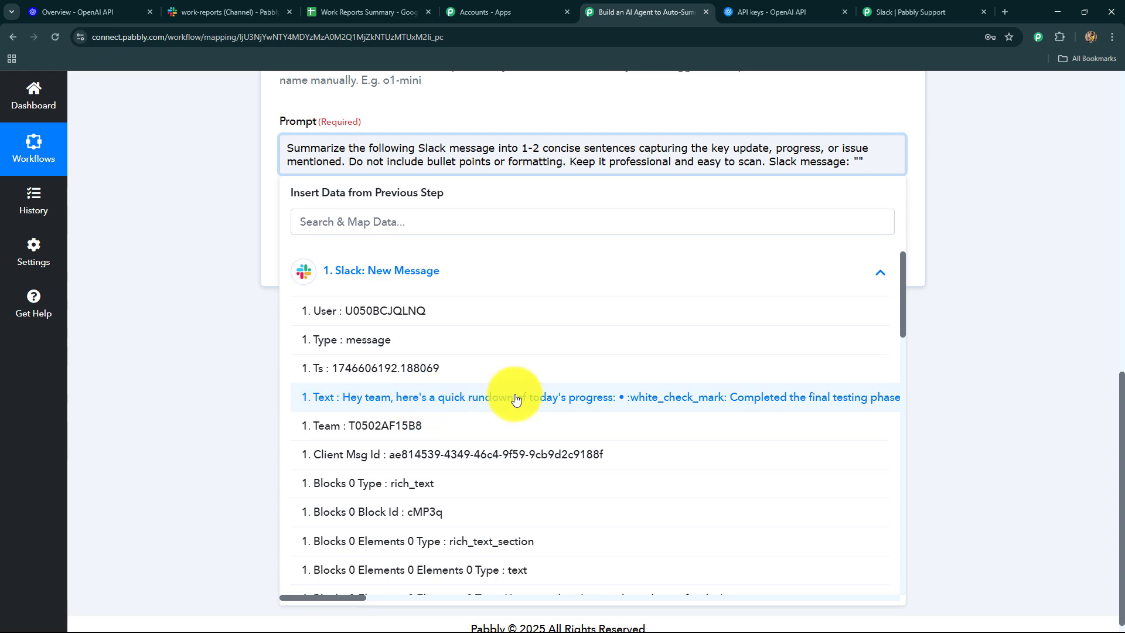
{"action": "left_click", "coordinate": [515, 399]}
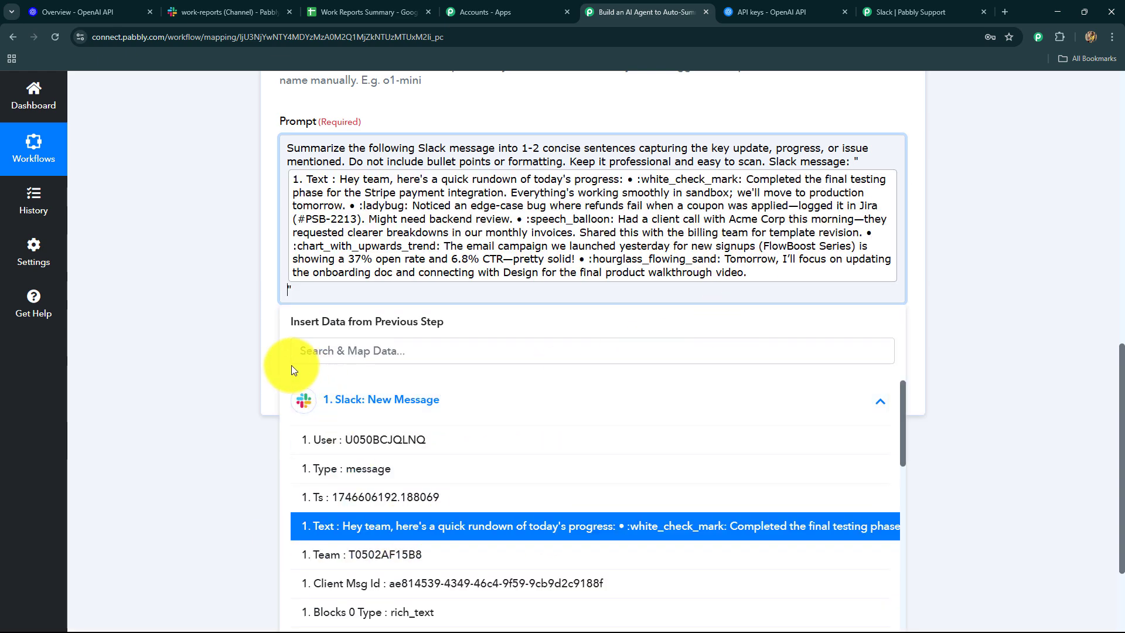
{"action": "left_click", "coordinate": [206, 347]}
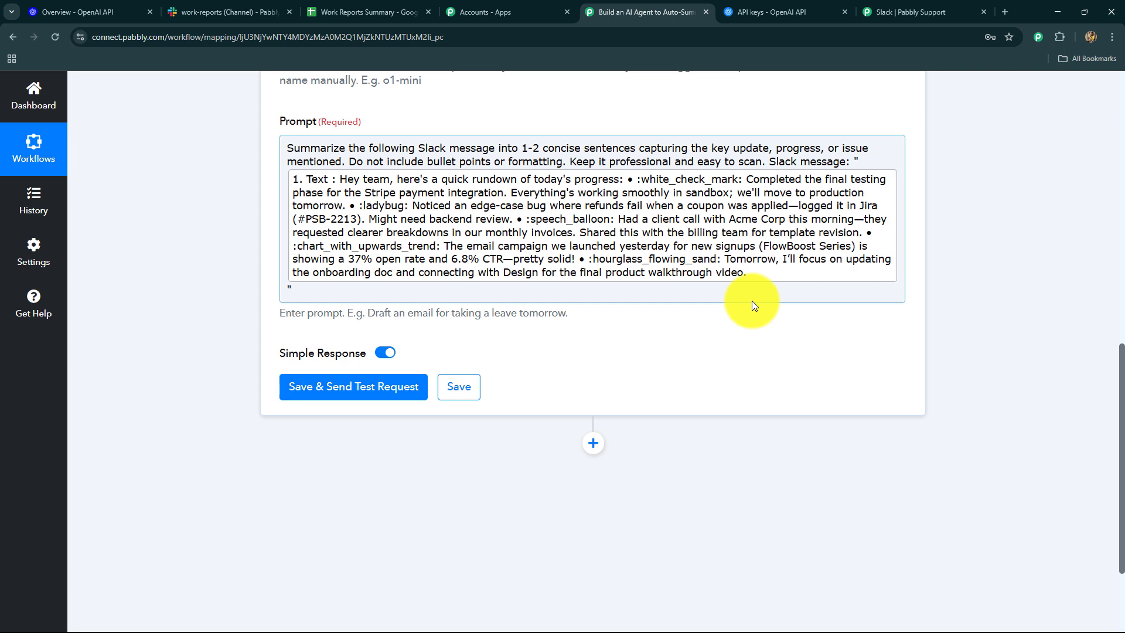
Step: Save and test the ChatGPT action, and review the returned message content and the Work Reports Summary spreadsheet's columns
{"action": "left_click", "coordinate": [357, 397]}
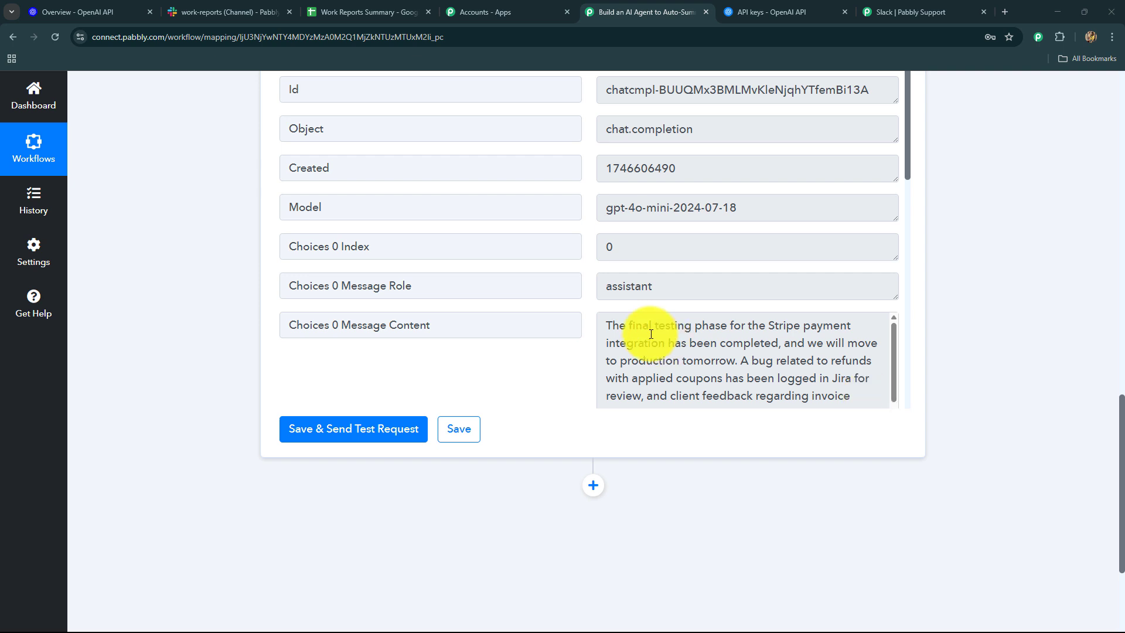
{"action": "left_click_drag", "start_coordinate": [606, 325], "coordinate": [899, 394]}
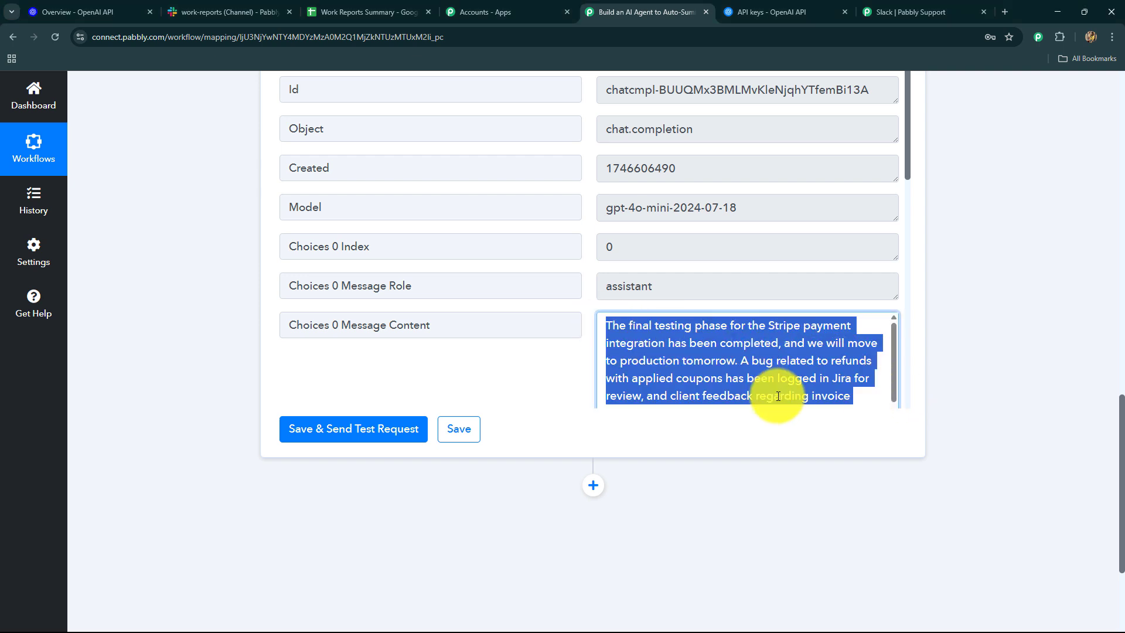
{"action": "left_click", "coordinate": [348, 7]}
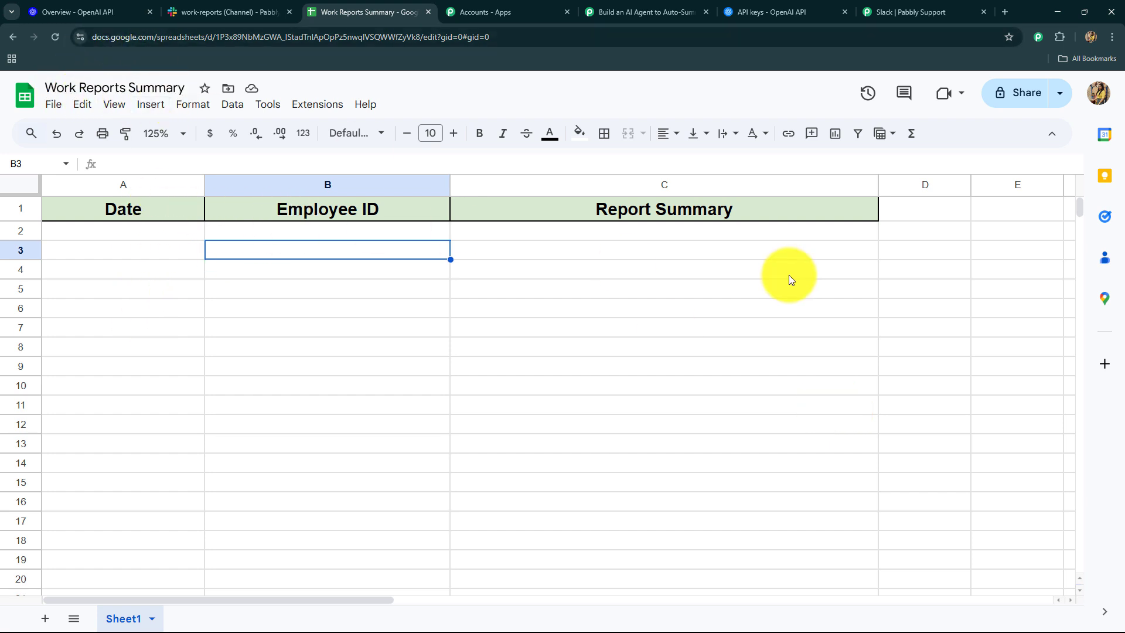
{"action": "left_click", "coordinate": [604, 12]}
Step: Insert a new action step between the Slack trigger and the OpenAI ChatGPT step
{"action": "scroll", "coordinate": [190, 371], "scroll_direction": "up", "scroll_amount": 5}
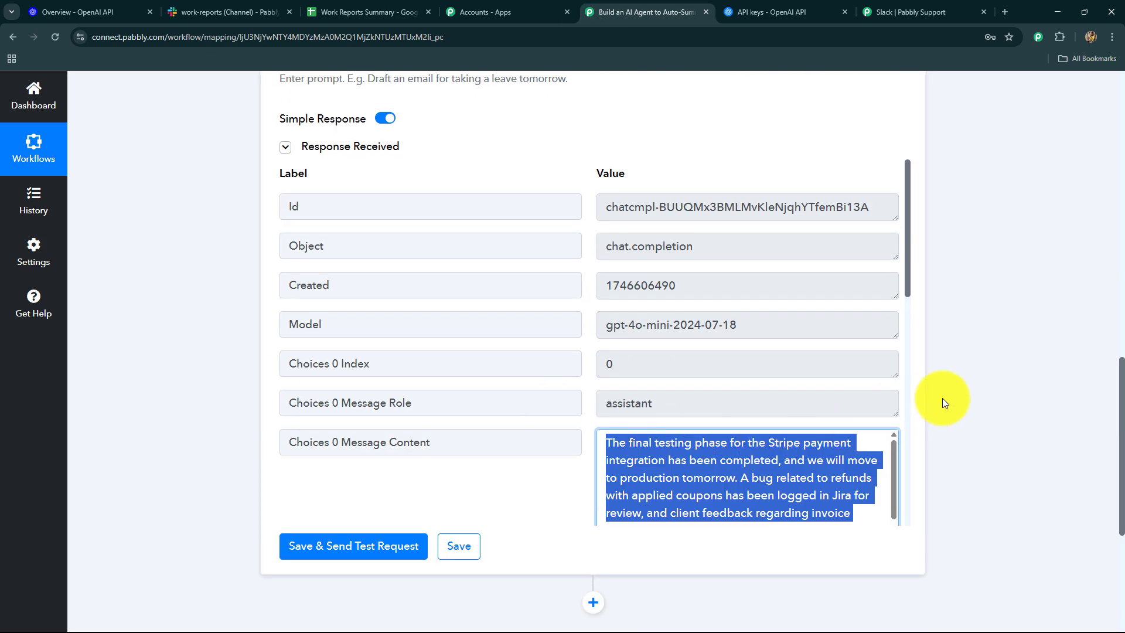
{"action": "scroll", "coordinate": [967, 404], "scroll_direction": "up", "scroll_amount": 6}
{"action": "scroll", "coordinate": [1006, 410], "scroll_direction": "up", "scroll_amount": 9}
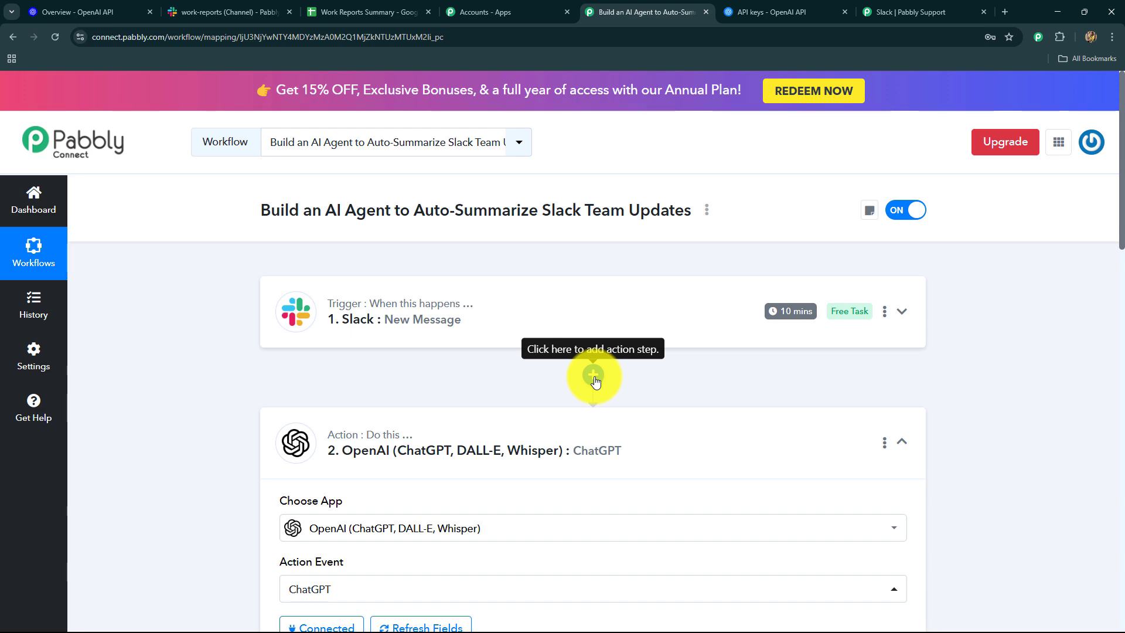
{"action": "left_click", "coordinate": [294, 329]}
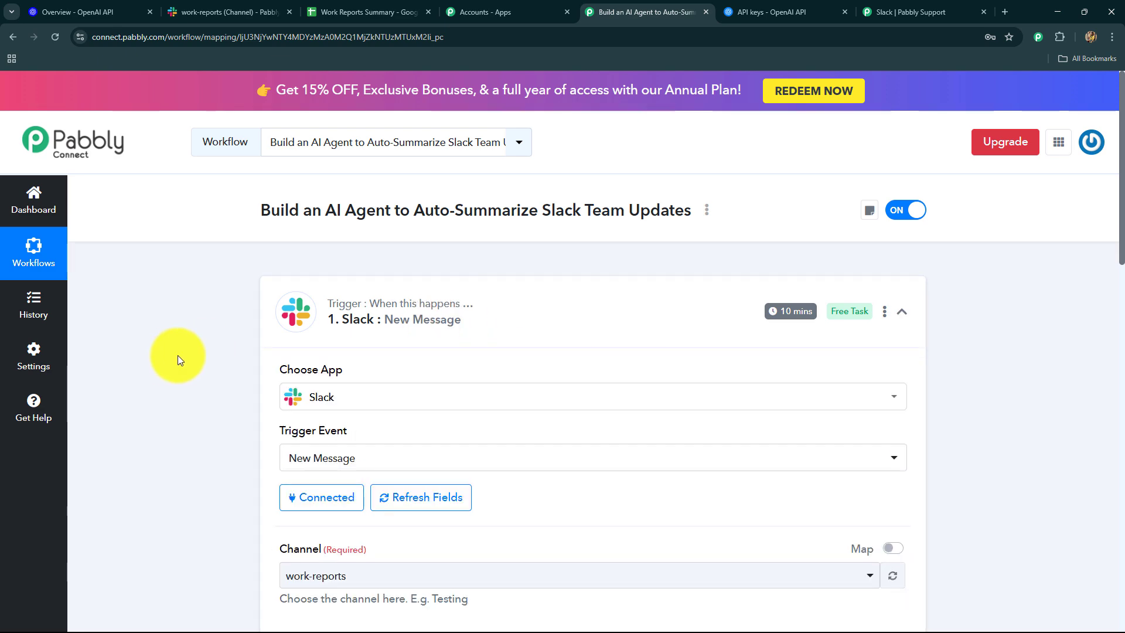
{"action": "scroll", "coordinate": [178, 355], "scroll_direction": "down", "scroll_amount": 5}
{"action": "scroll", "coordinate": [177, 360], "scroll_direction": "down", "scroll_amount": 10}
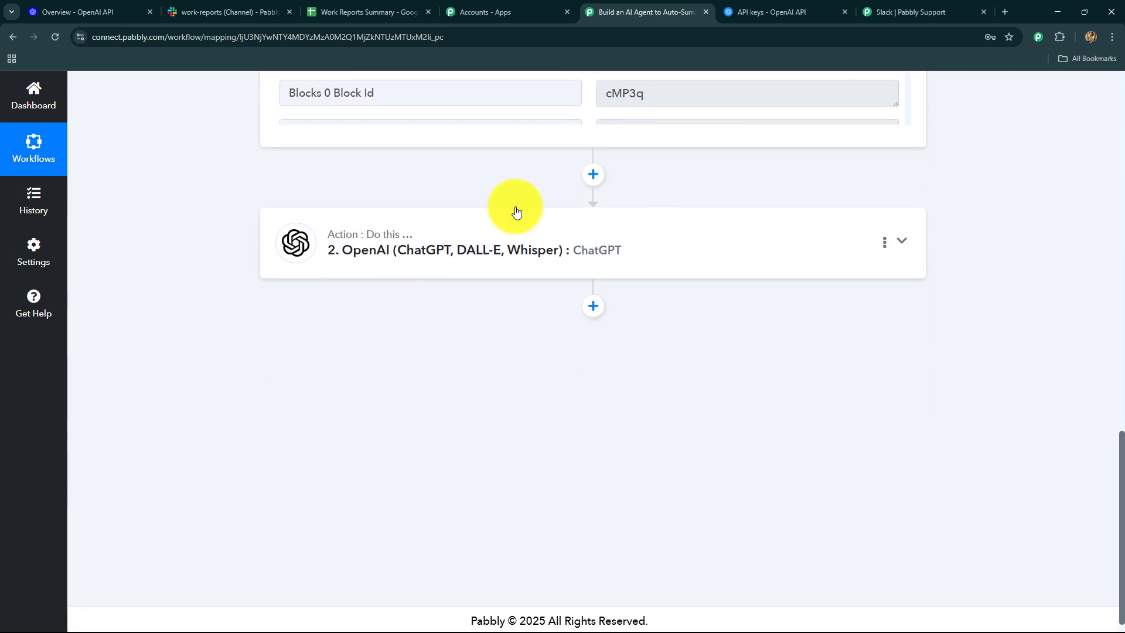
{"action": "left_click", "coordinate": [592, 176]}
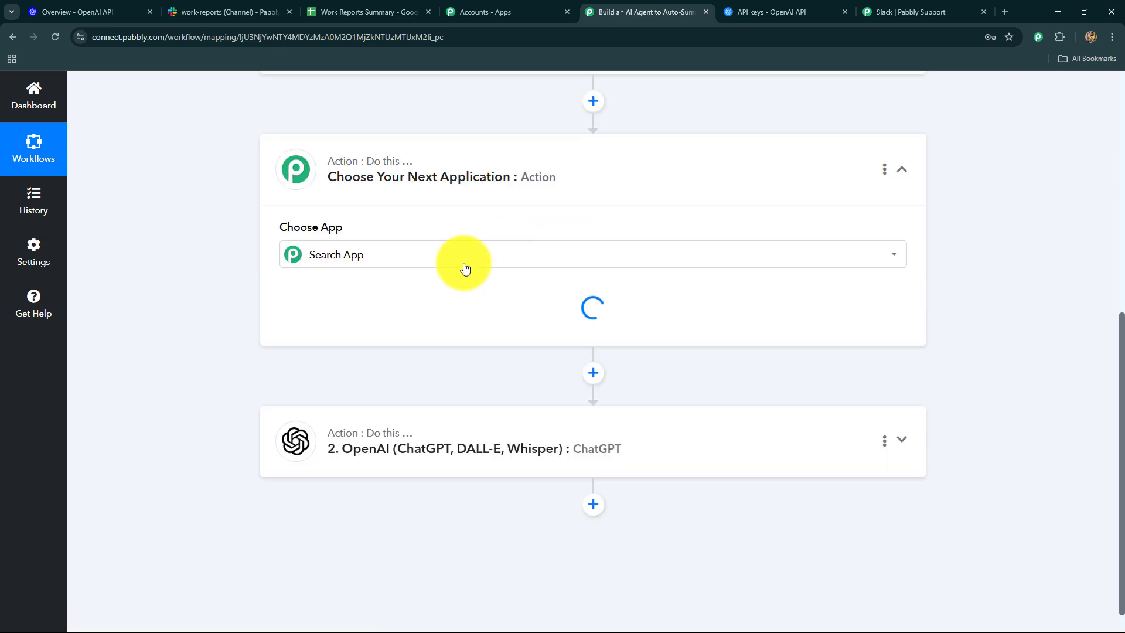
Step: Set the inserted step's app to Date/Time Formatter (Pabbly) with Current Date as the action event
{"action": "type", "text": "dATE"}
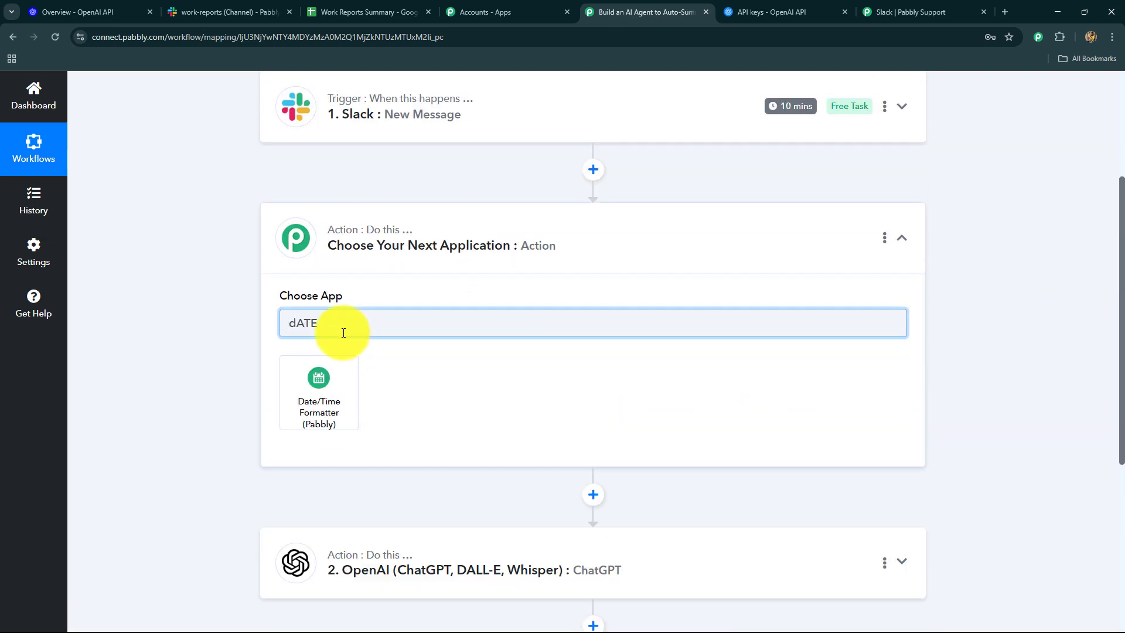
{"action": "left_click", "coordinate": [320, 390]}
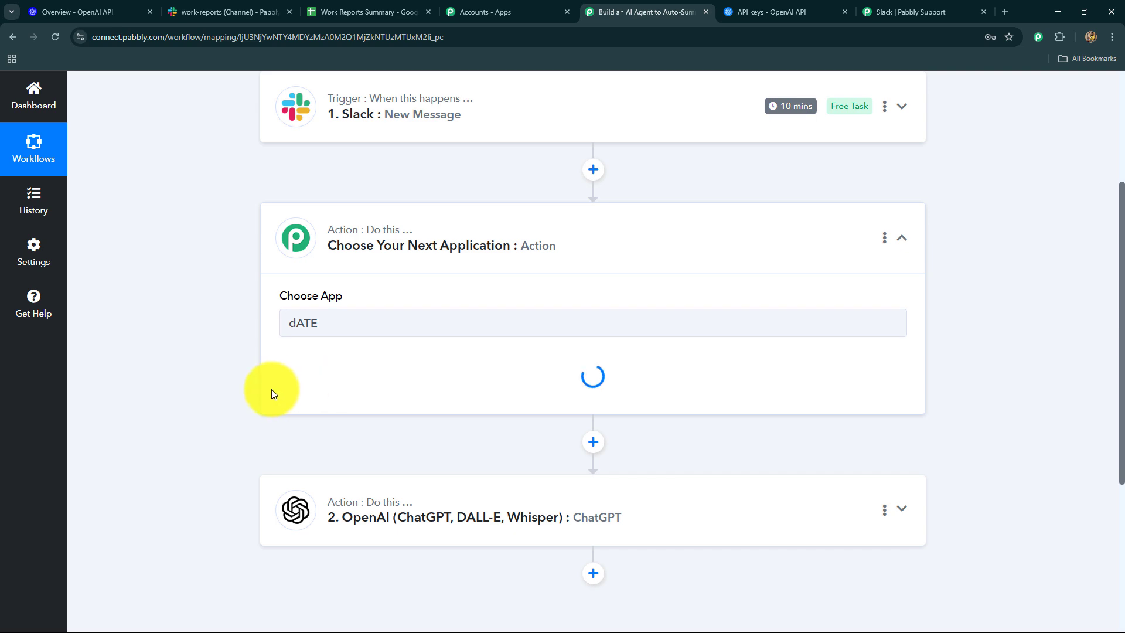
{"action": "left_click", "coordinate": [319, 388]}
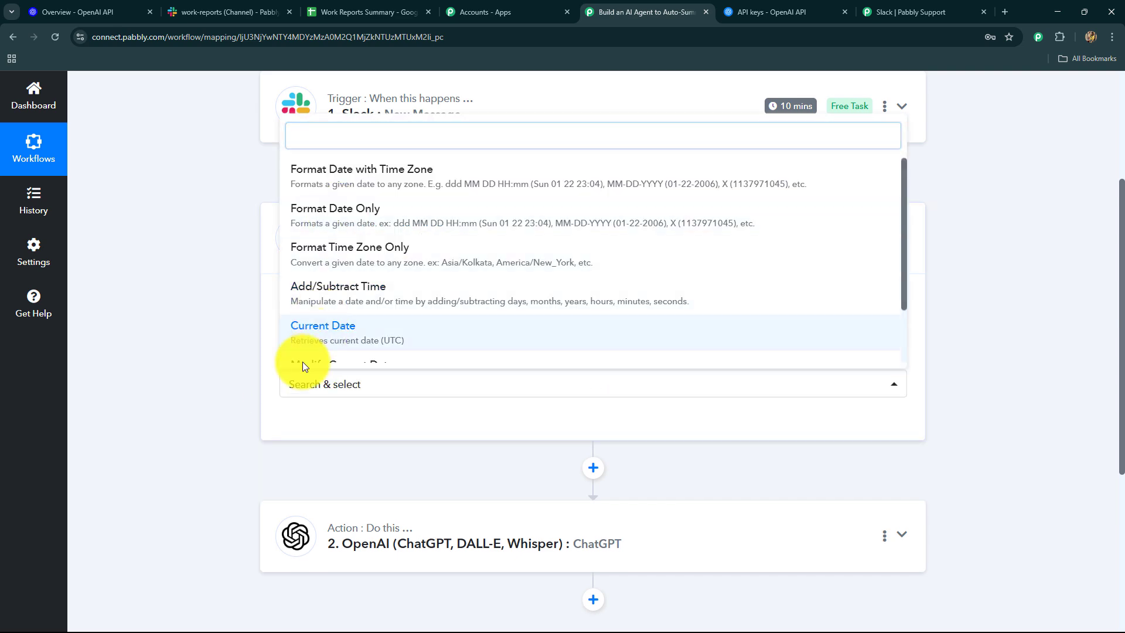
{"action": "left_click", "coordinate": [304, 345]}
{"action": "left_click", "coordinate": [319, 424]}
Step: Set the Current Date action's basic format to DD-MM-YYYY
{"action": "scroll", "coordinate": [258, 440], "scroll_direction": "down", "scroll_amount": 6}
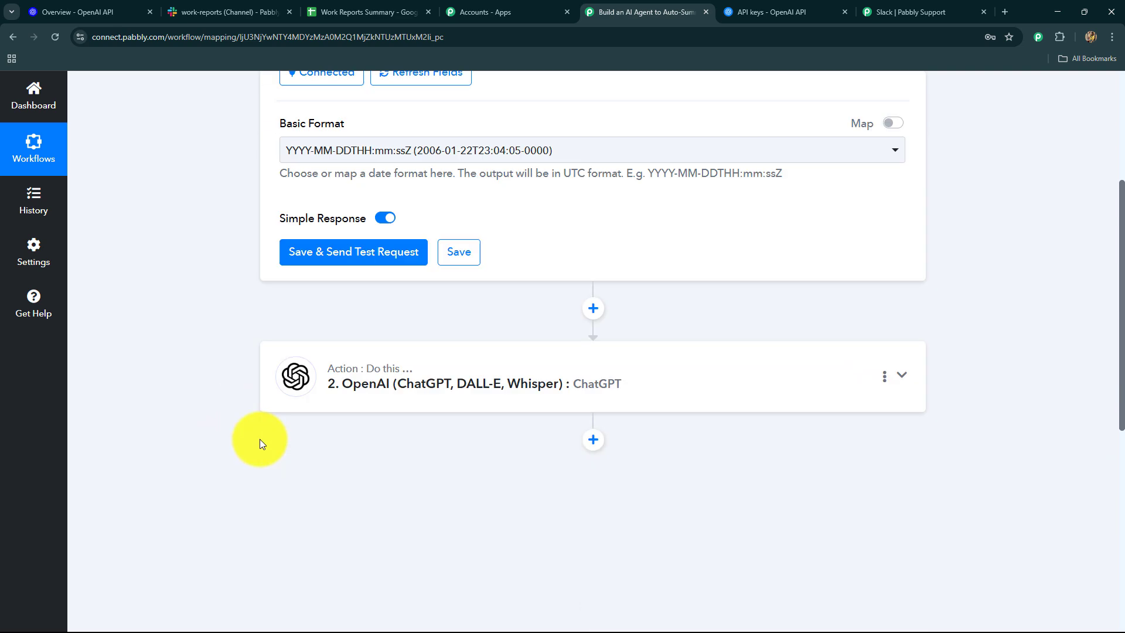
{"action": "scroll", "coordinate": [240, 381], "scroll_direction": "up", "scroll_amount": 4}
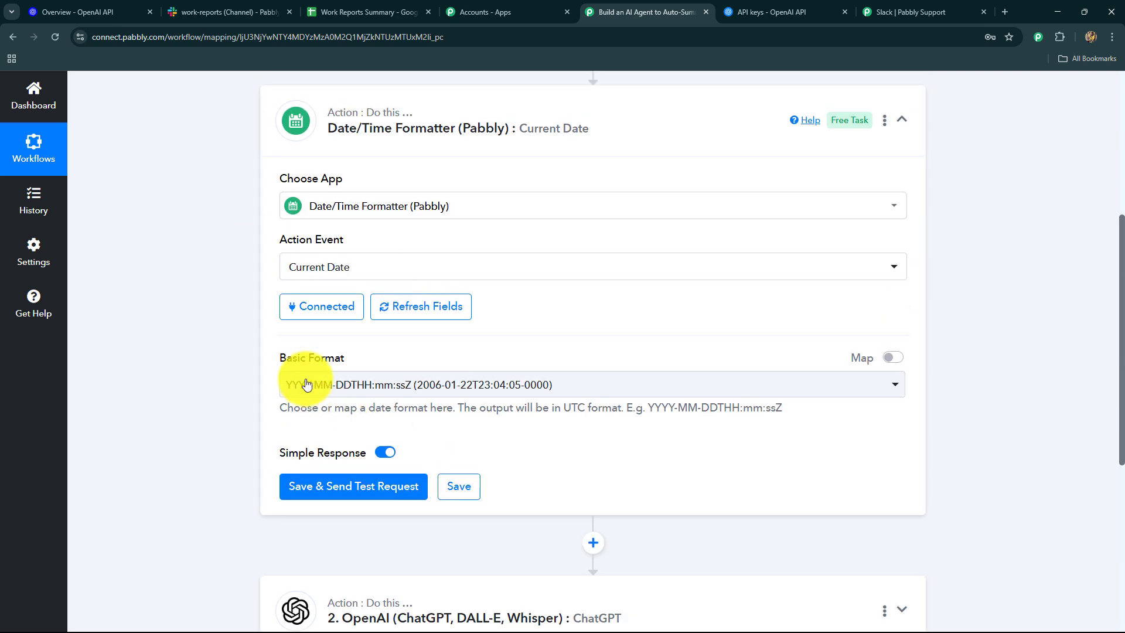
{"action": "left_click", "coordinate": [390, 392]}
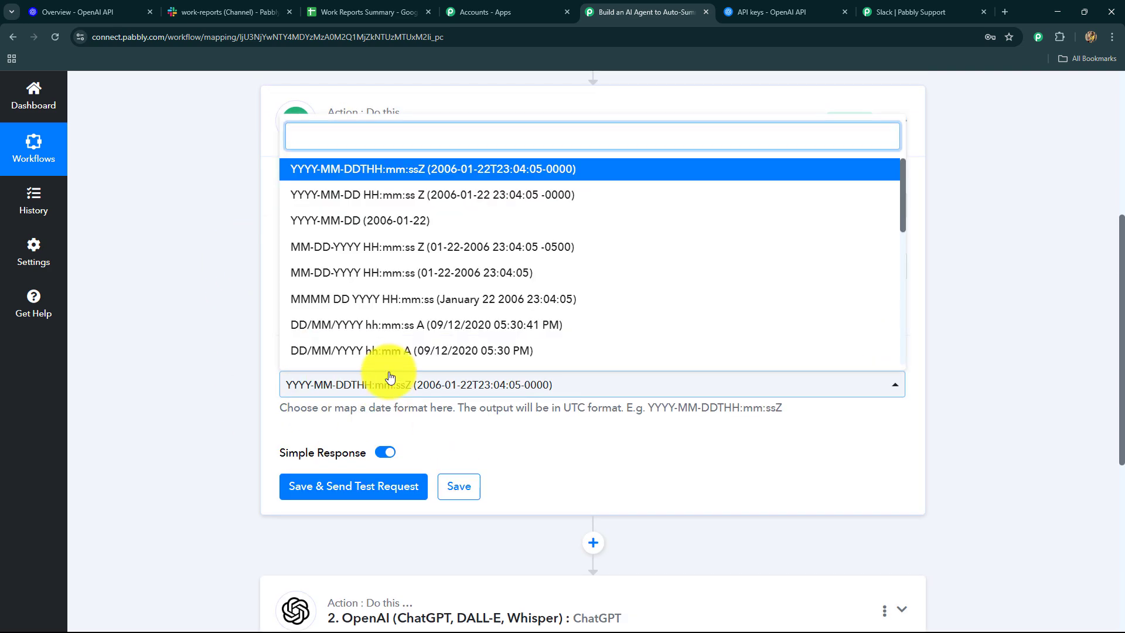
{"action": "scroll", "coordinate": [459, 244], "scroll_direction": "down", "scroll_amount": 5}
{"action": "scroll", "coordinate": [372, 313], "scroll_direction": "up", "scroll_amount": 4}
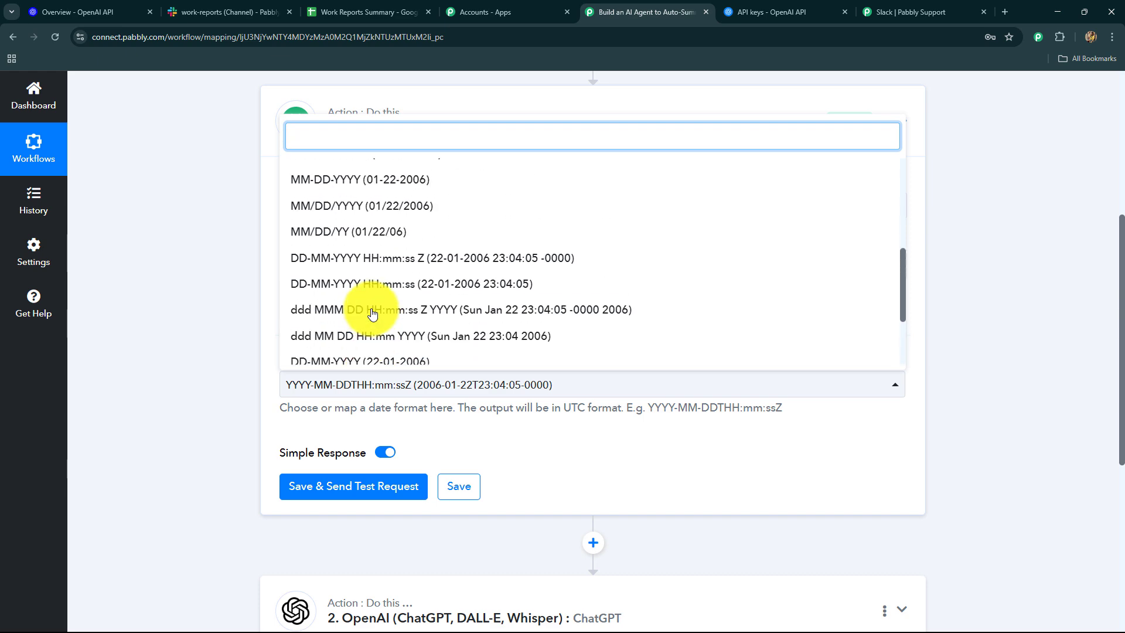
{"action": "scroll", "coordinate": [342, 295], "scroll_direction": "up", "scroll_amount": 3}
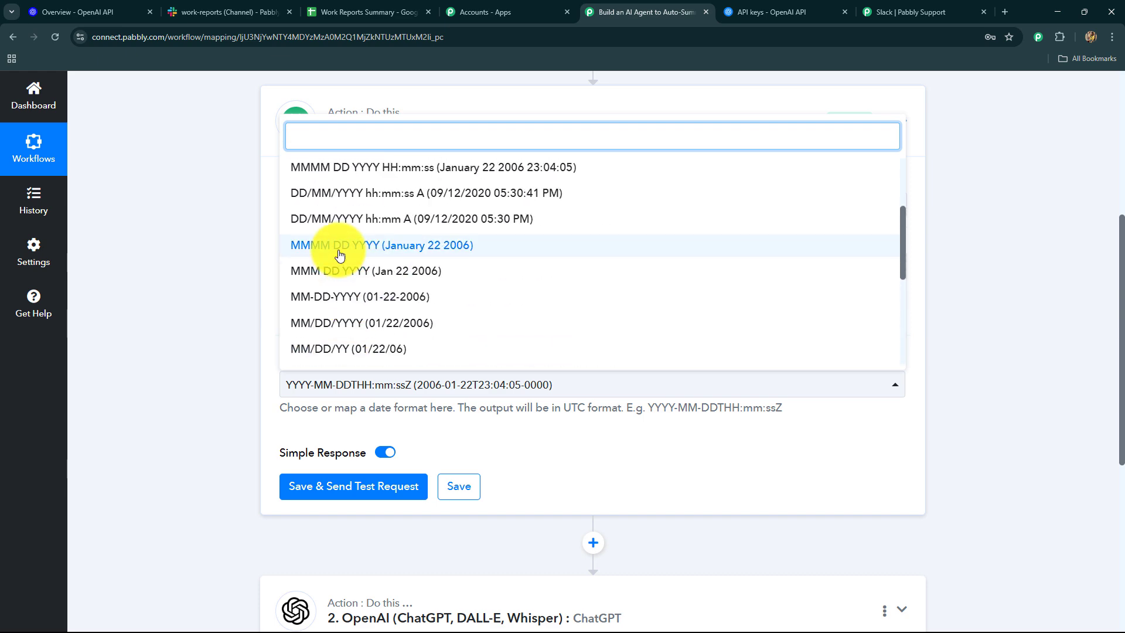
{"action": "scroll", "coordinate": [337, 258], "scroll_direction": "up", "scroll_amount": 3}
{"action": "scroll", "coordinate": [336, 258], "scroll_direction": "down", "scroll_amount": 1}
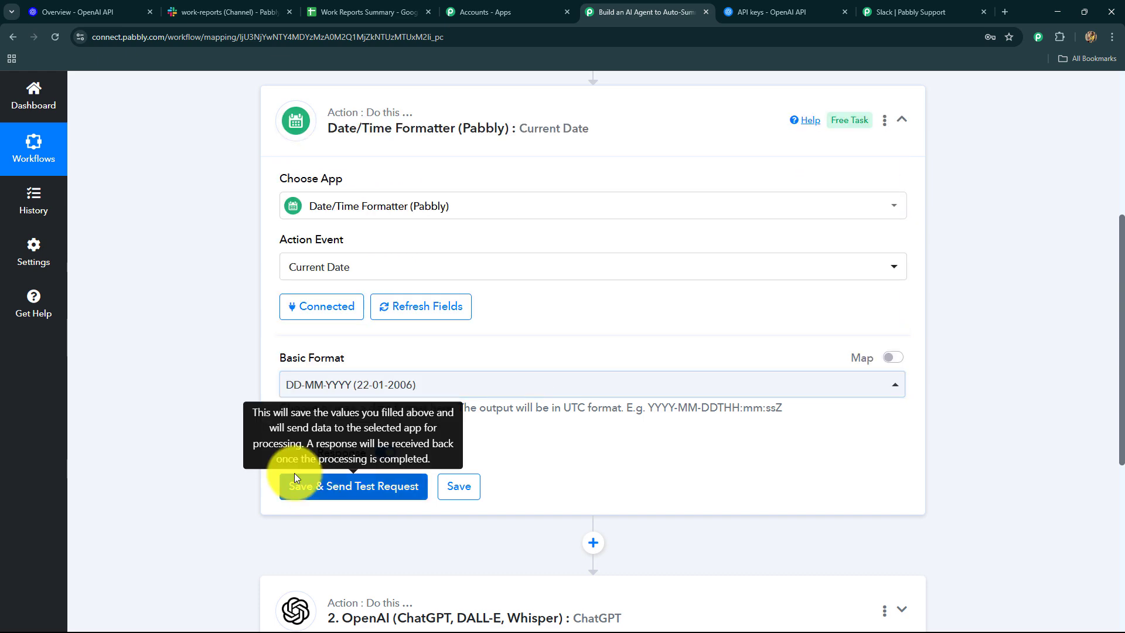
Step: Save and test the Current Date action, and check the date in its response
{"action": "left_click", "coordinate": [294, 480]}
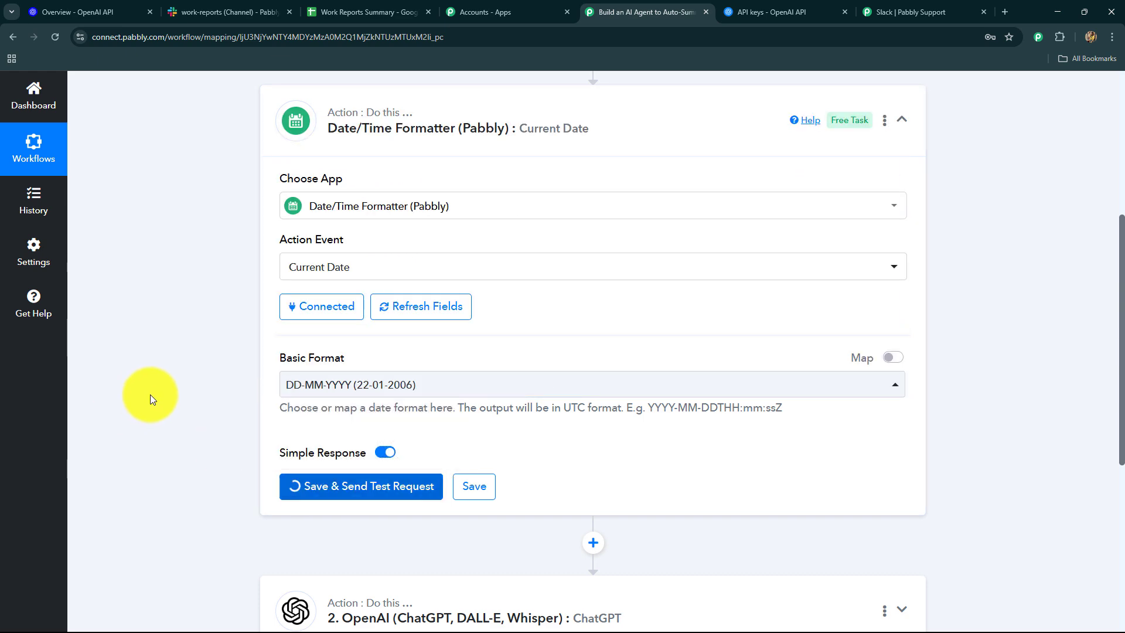
{"action": "scroll", "coordinate": [188, 380], "scroll_direction": "down", "scroll_amount": 4}
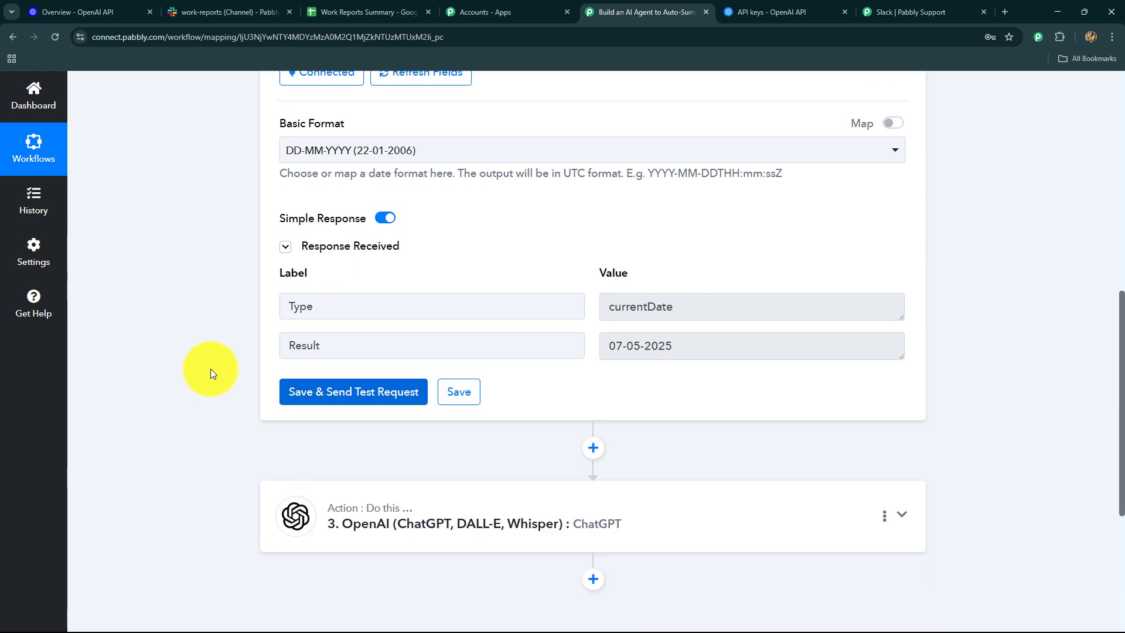
{"action": "triple_click", "coordinate": [698, 345]}
Step: Add a new action step after the OpenAI ChatGPT step at the end of the workflow
{"action": "scroll", "coordinate": [977, 379], "scroll_direction": "down", "scroll_amount": 5}
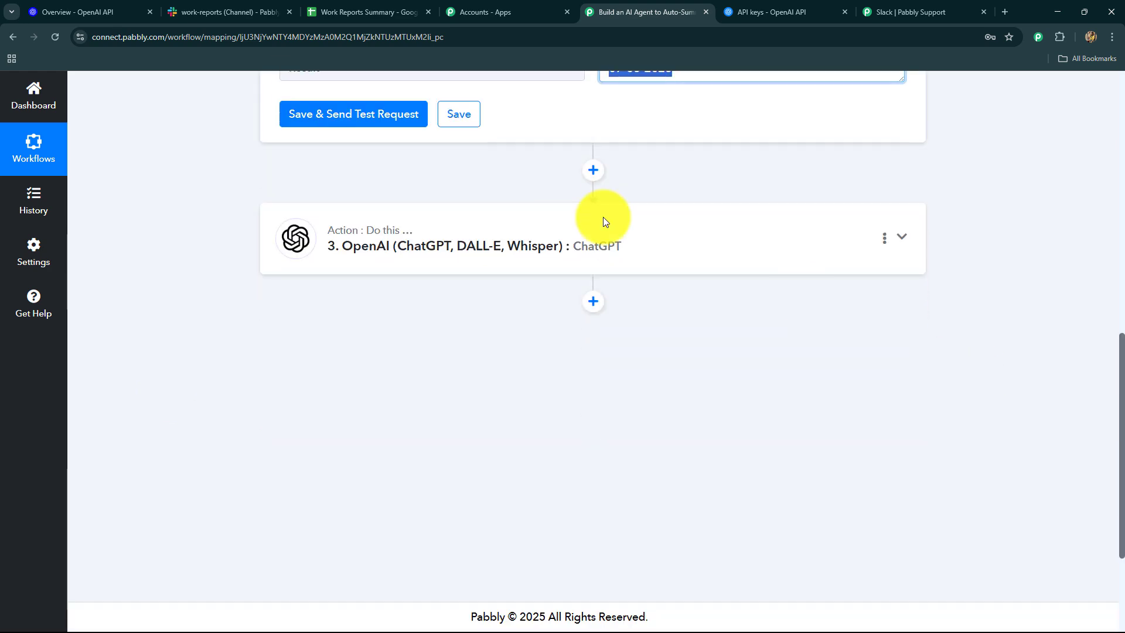
{"action": "left_click", "coordinate": [547, 262]}
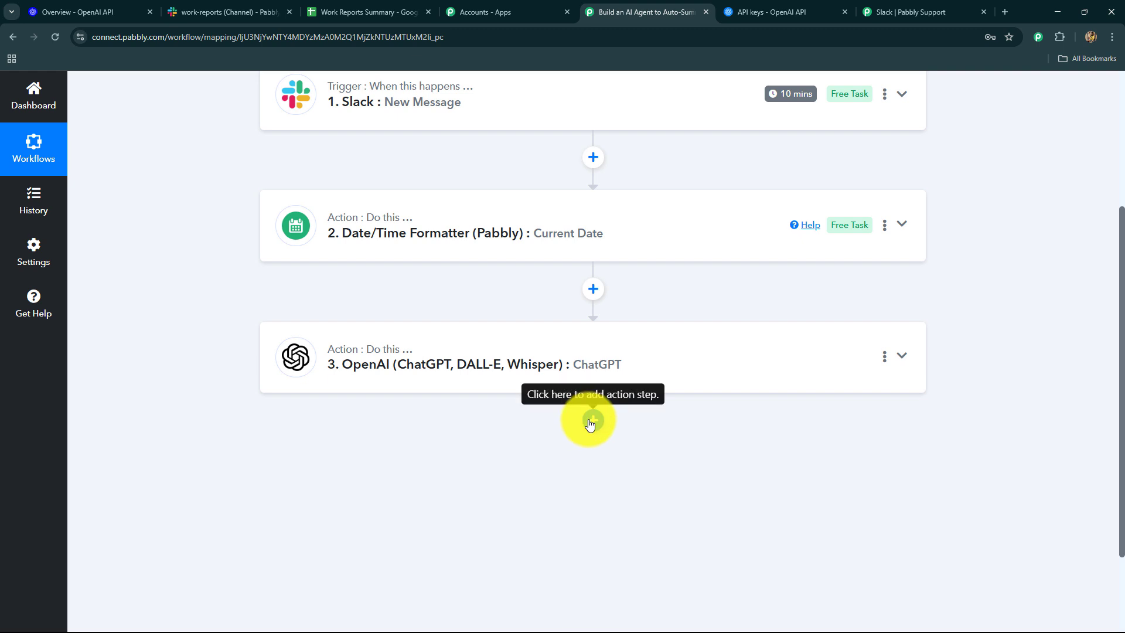
{"action": "left_click", "coordinate": [591, 420]}
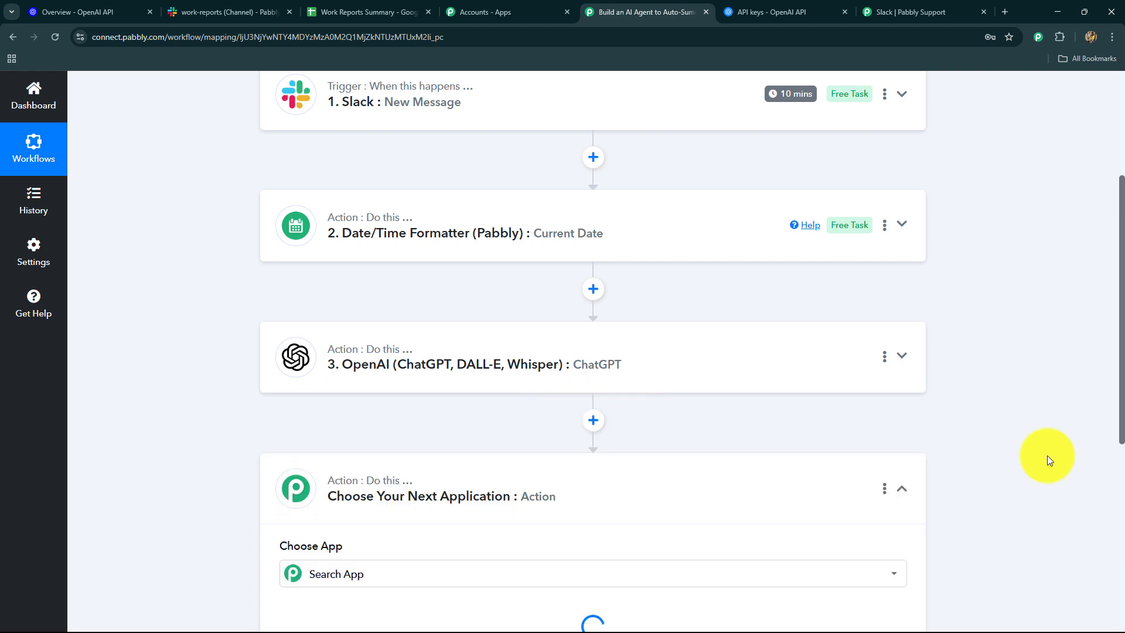
{"action": "scroll", "coordinate": [1046, 456], "scroll_direction": "down", "scroll_amount": 4}
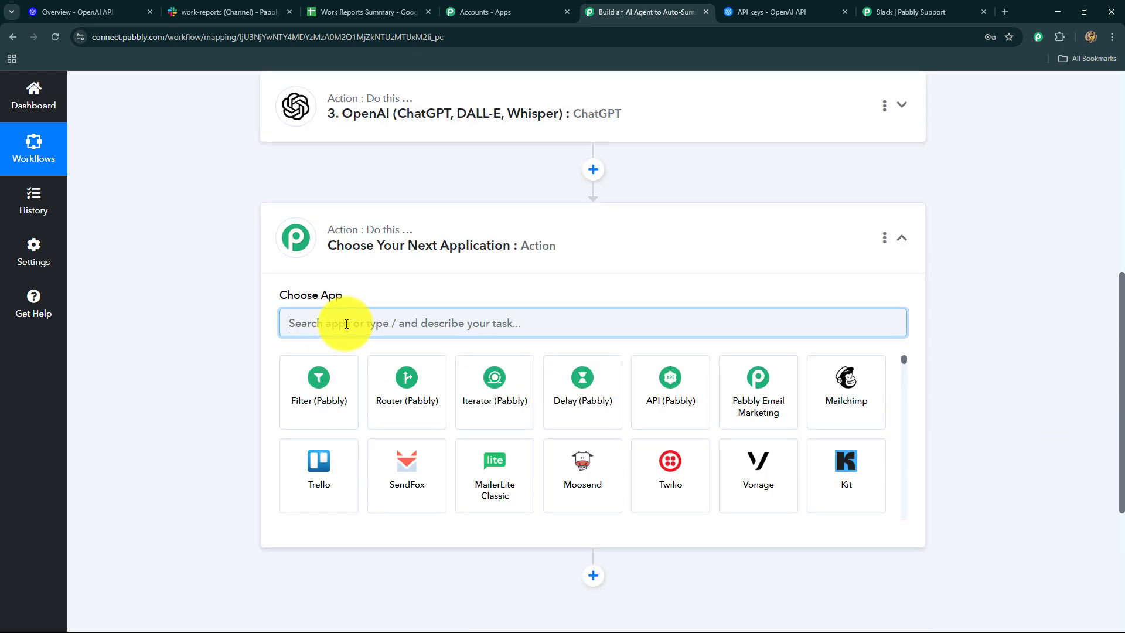
Step: Set the new step's app to Google Sheets with Add New Row, and connect it through the existing Google Sheets #40 connection
{"action": "type", "text": "gOO"}
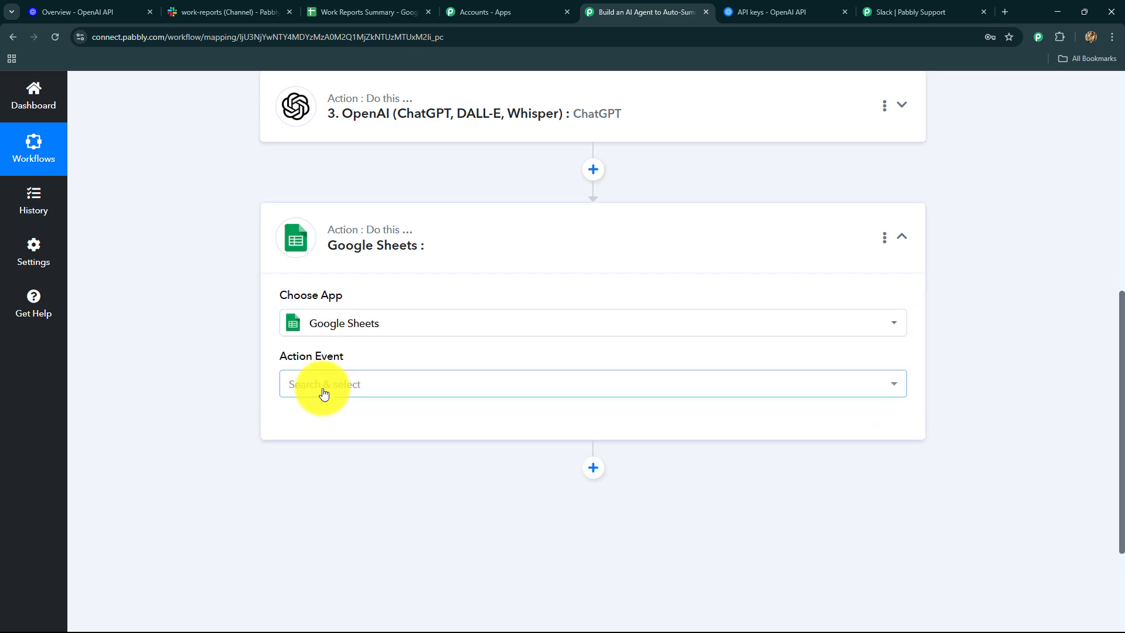
{"action": "left_click", "coordinate": [322, 388]}
{"action": "left_click", "coordinate": [364, 182]}
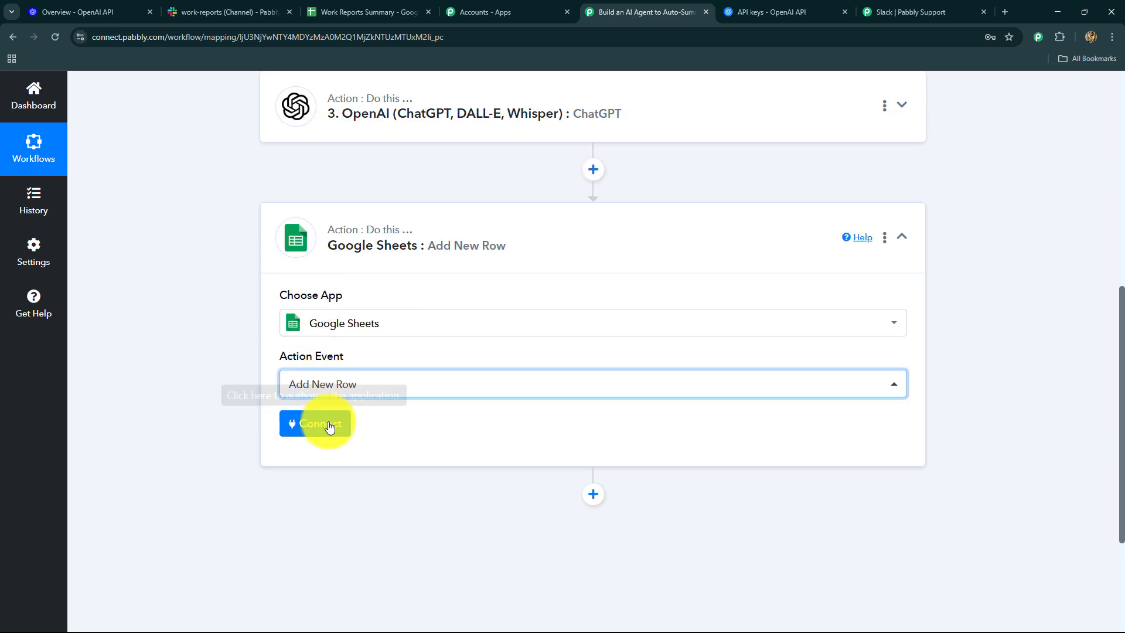
{"action": "left_click", "coordinate": [320, 422]}
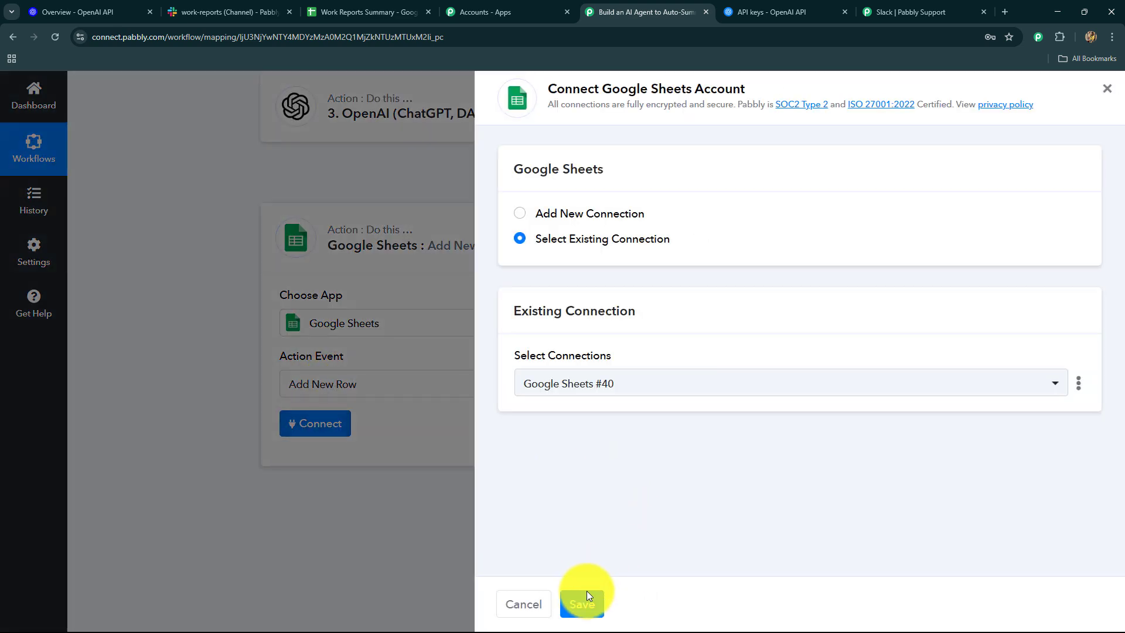
{"action": "left_click", "coordinate": [586, 598]}
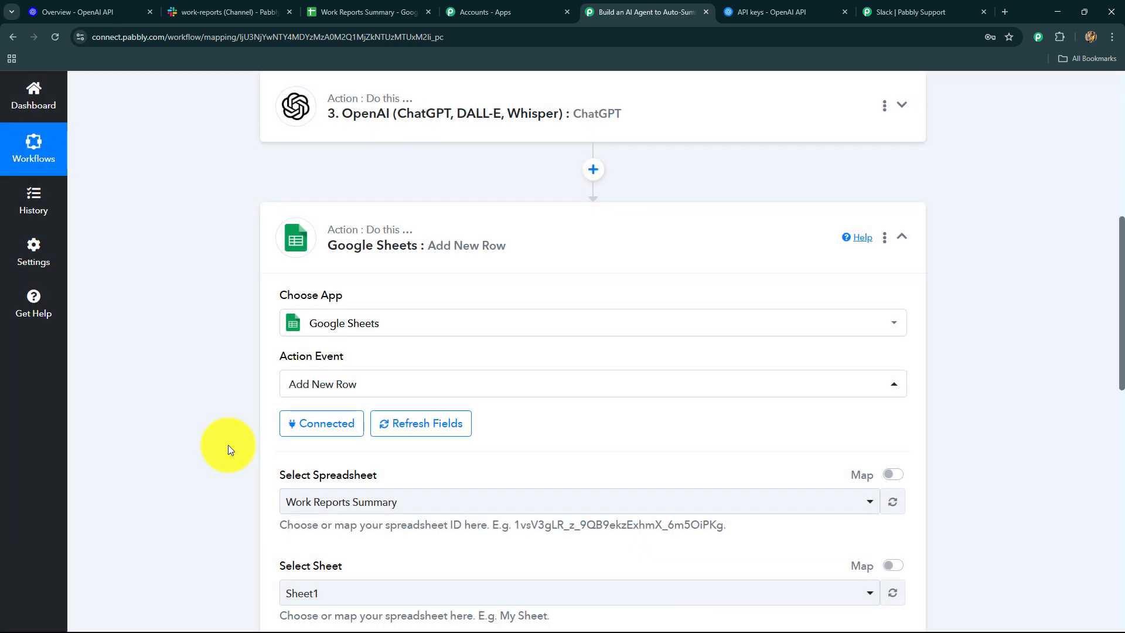
Step: Check the Google Sheets step's spreadsheet and sheet selection and its column fields against the Work Reports Summary spreadsheet
{"action": "scroll", "coordinate": [181, 365], "scroll_direction": "down", "scroll_amount": 4}
{"action": "left_click", "coordinate": [369, 6]}
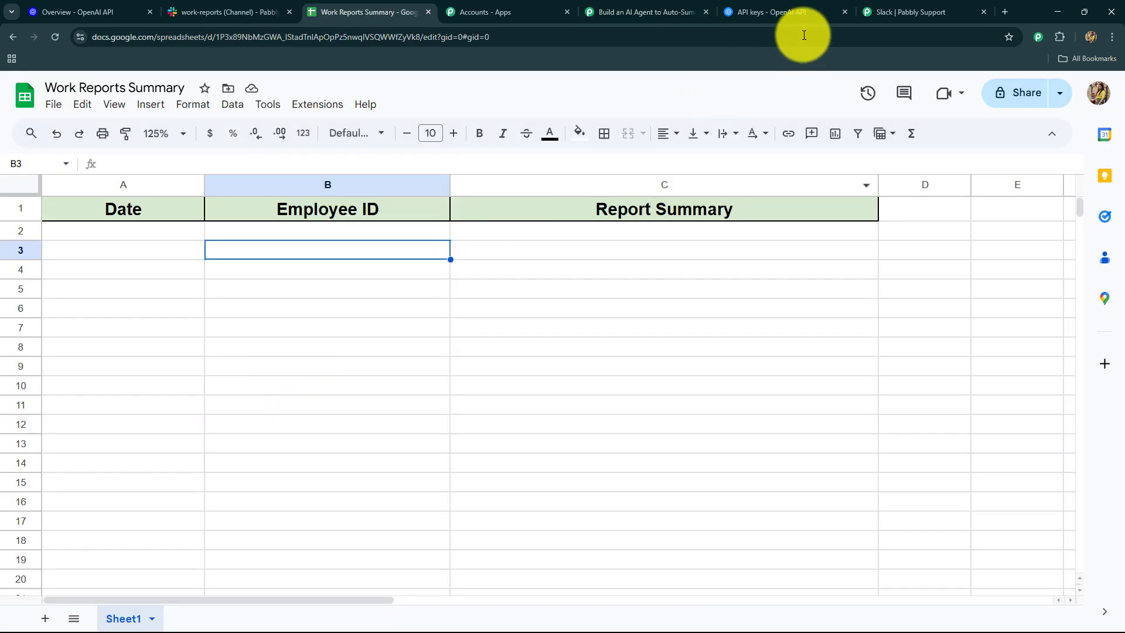
{"action": "left_click", "coordinate": [650, 14]}
{"action": "scroll", "coordinate": [370, 470], "scroll_direction": "down", "scroll_amount": 8}
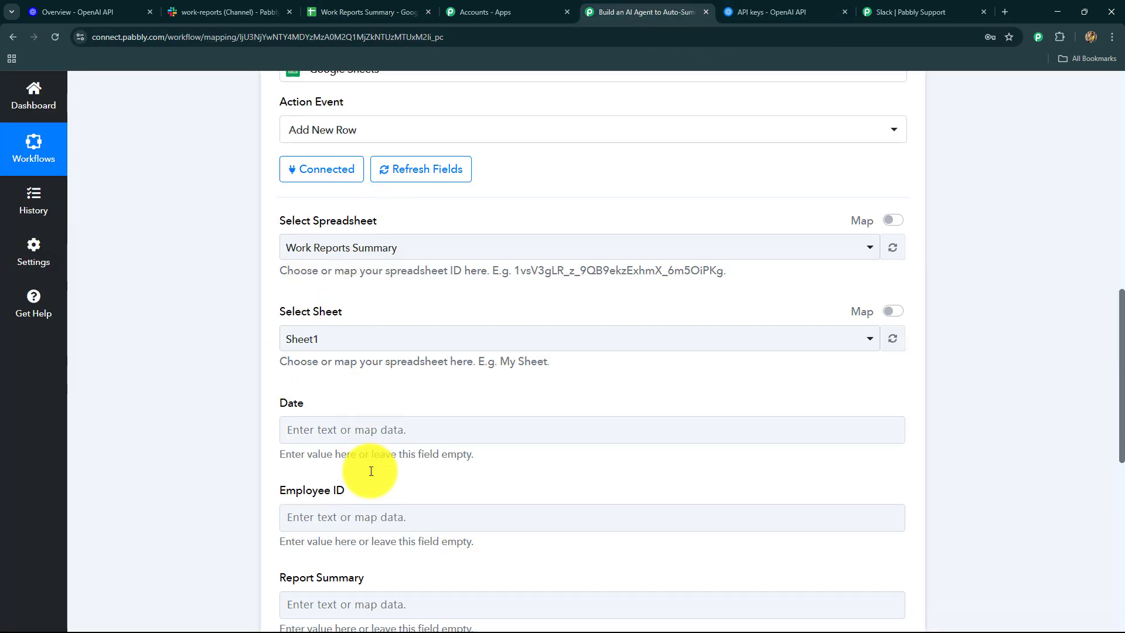
{"action": "scroll", "coordinate": [370, 470], "scroll_direction": "up", "scroll_amount": 5}
{"action": "scroll", "coordinate": [371, 470], "scroll_direction": "up", "scroll_amount": 2}
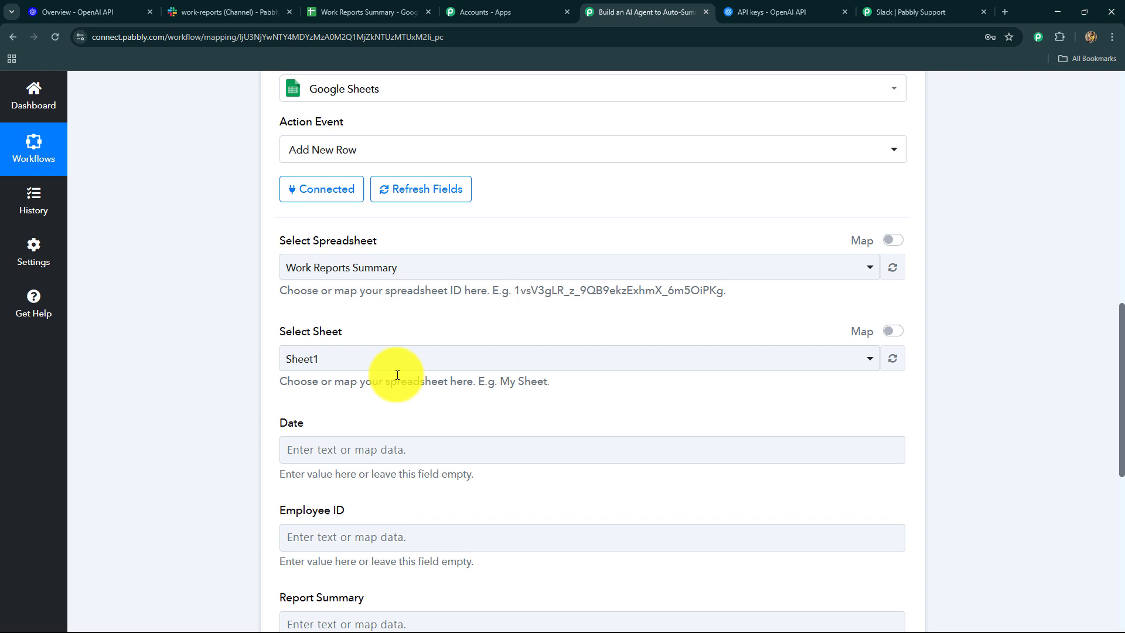
{"action": "left_click", "coordinate": [395, 267]}
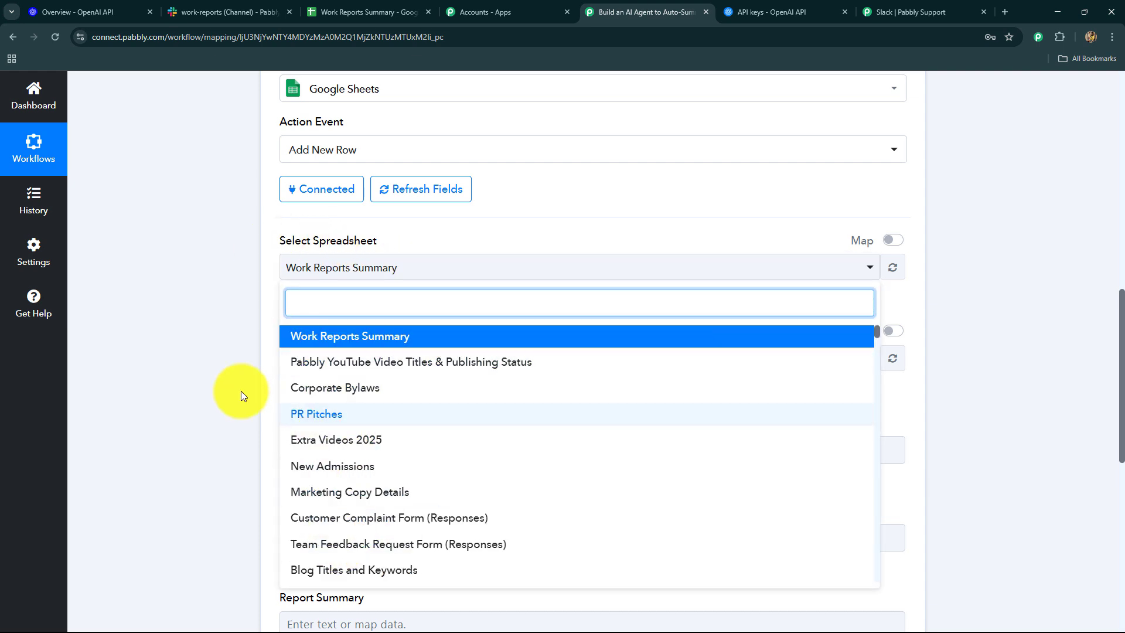
{"action": "left_click", "coordinate": [224, 388]}
{"action": "scroll", "coordinate": [224, 388], "scroll_direction": "down", "scroll_amount": 4}
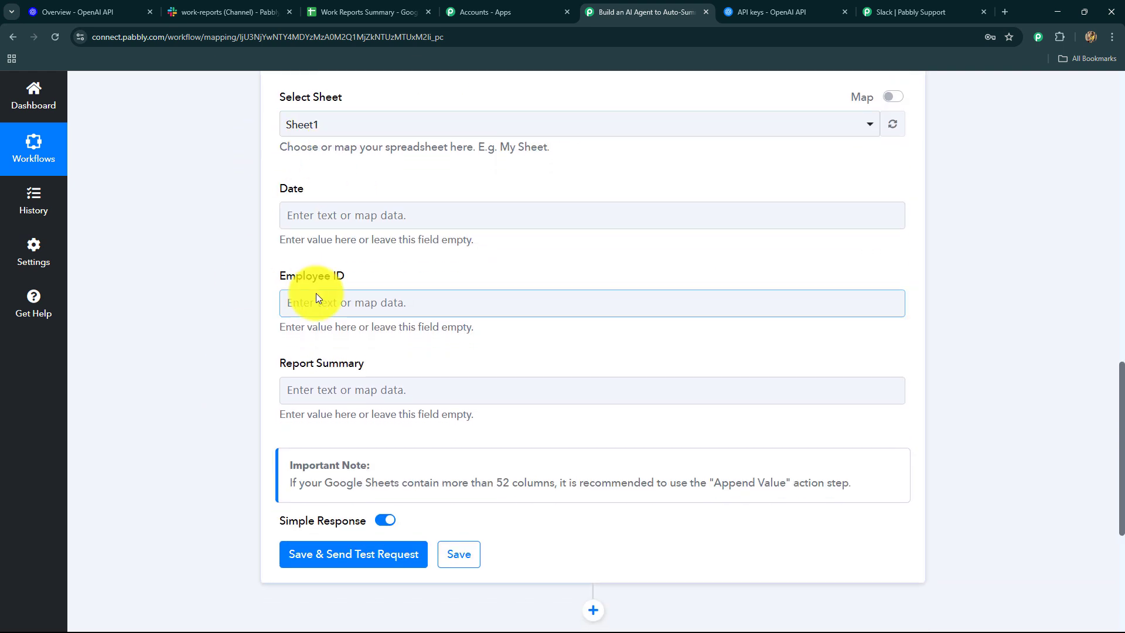
Step: Map the Date field of the Google Sheets step to the Result of the Date/Time Formatter step
{"action": "left_click", "coordinate": [283, 215]}
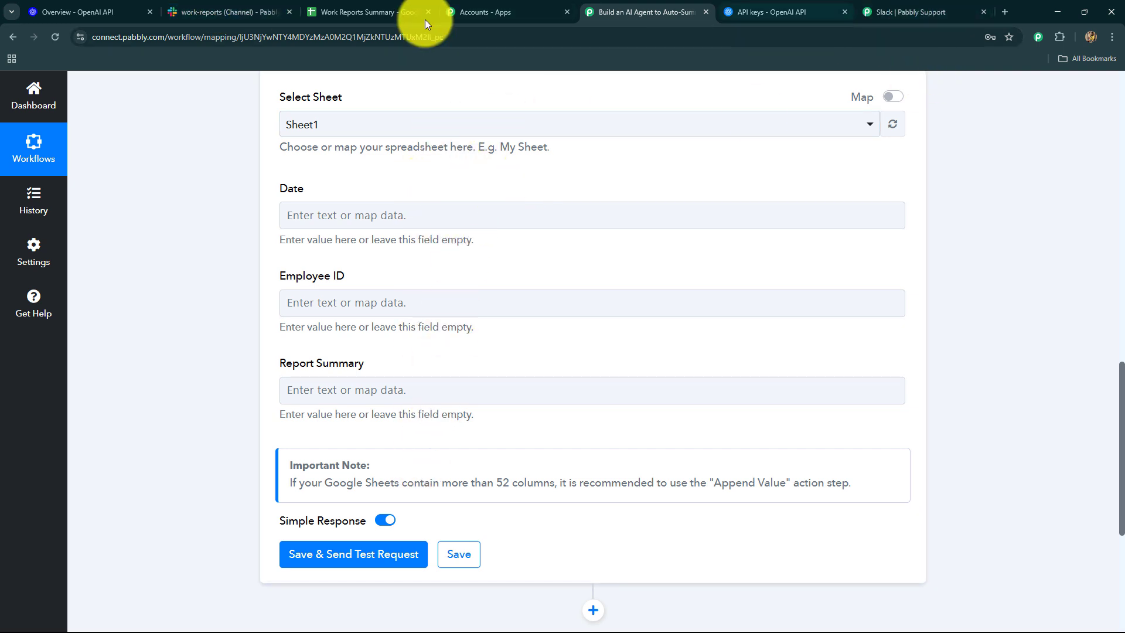
{"action": "left_click", "coordinate": [328, 10]}
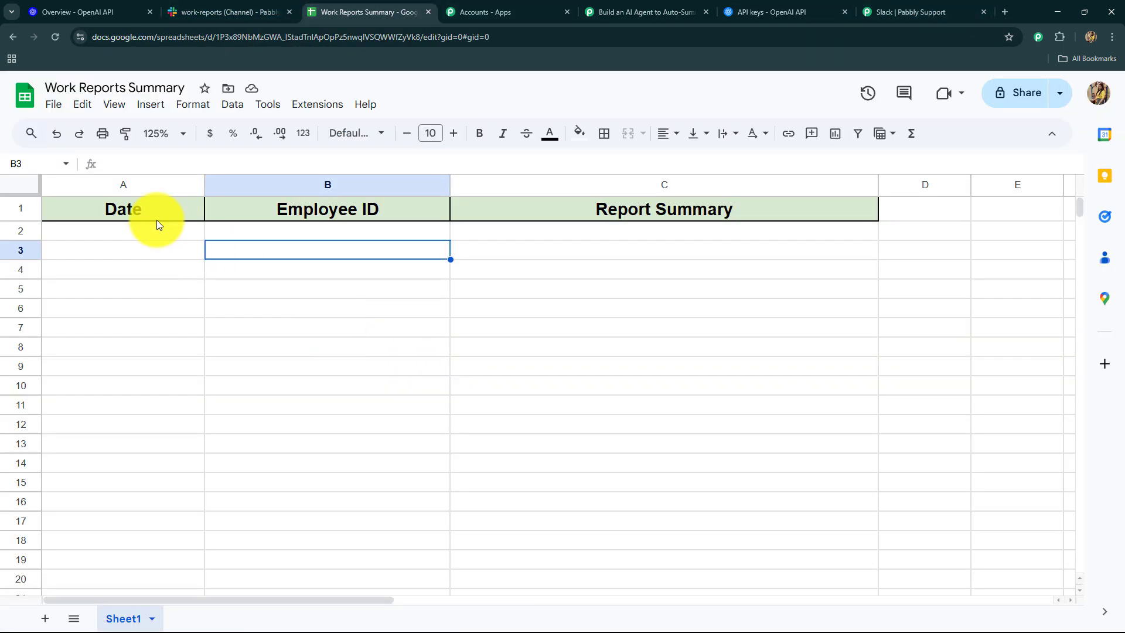
{"action": "left_click", "coordinate": [612, 12]}
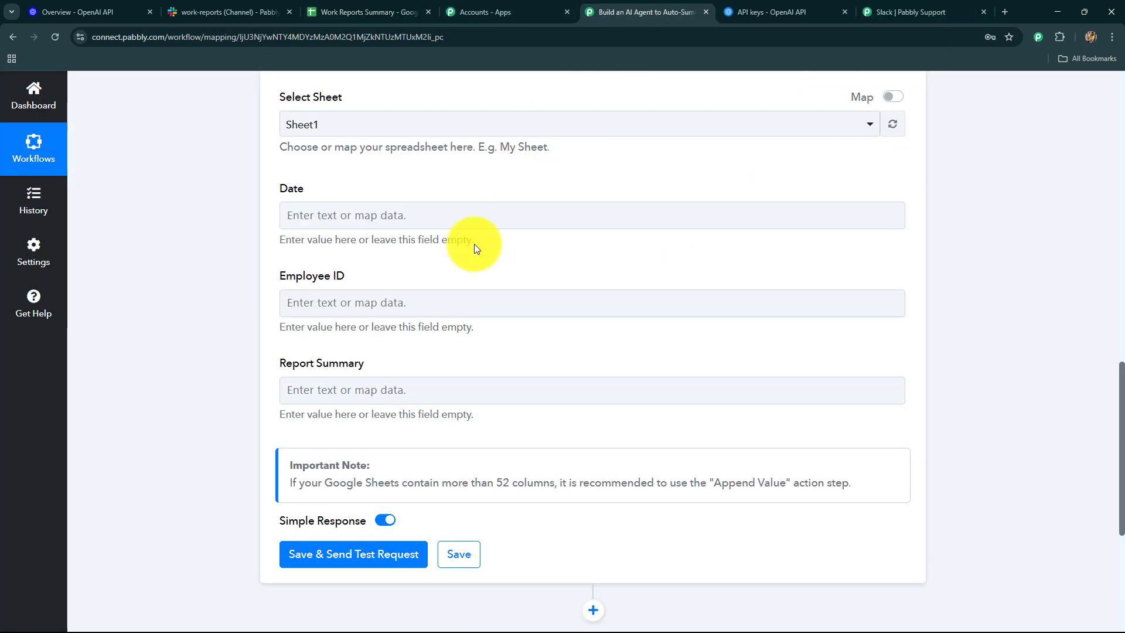
{"action": "left_click", "coordinate": [372, 215]}
{"action": "scroll", "coordinate": [177, 293], "scroll_direction": "down", "scroll_amount": 2}
{"action": "left_click", "coordinate": [401, 257]}
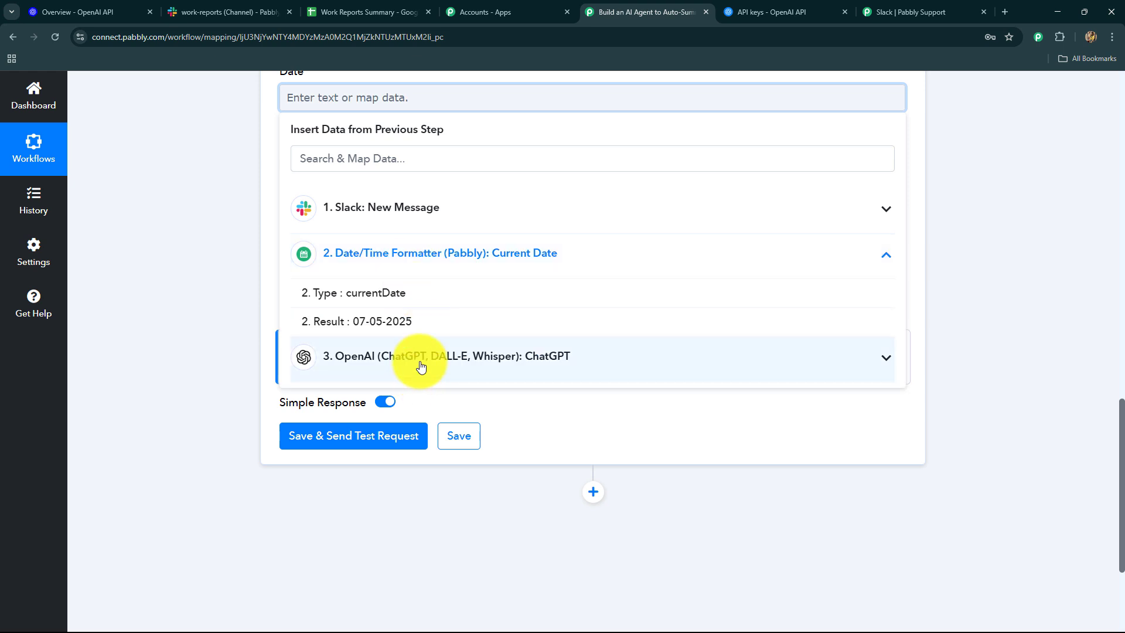
{"action": "left_click", "coordinate": [391, 321]}
{"action": "left_click", "coordinate": [229, 252]}
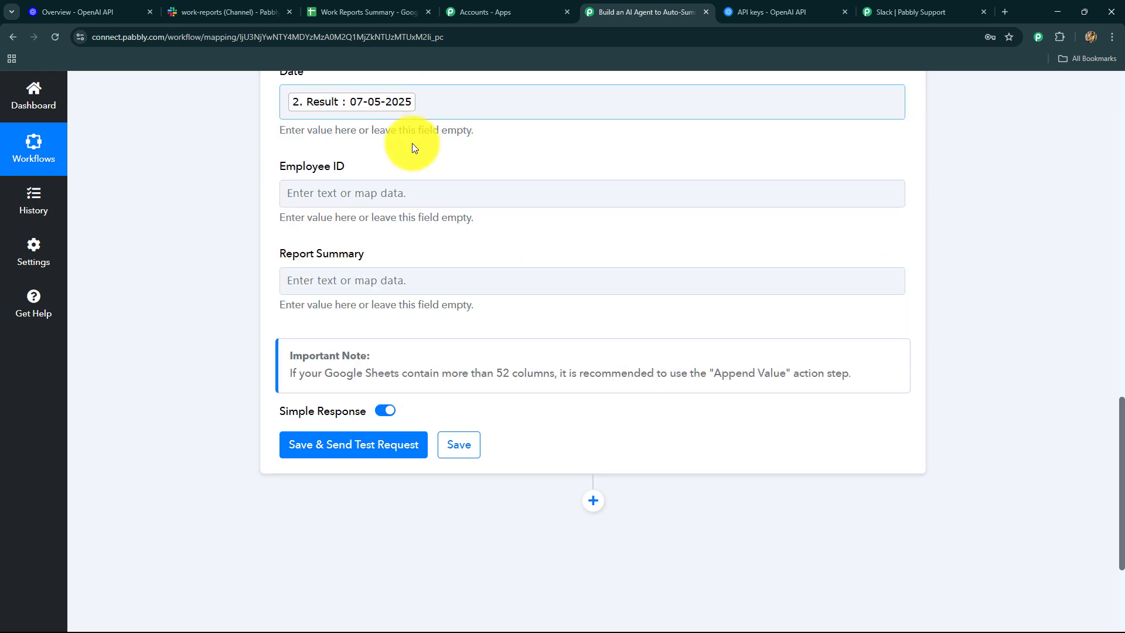
Step: Map the Employee ID field to the User value from the Slack New Message step
{"action": "left_click", "coordinate": [378, 192]}
{"action": "left_click", "coordinate": [380, 302]}
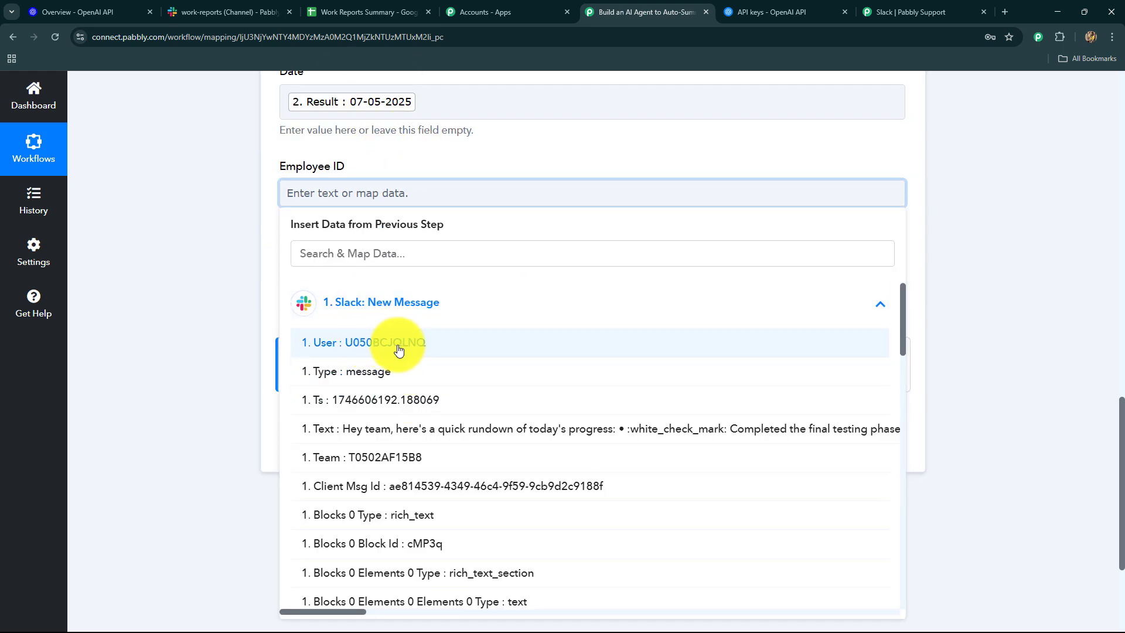
{"action": "left_click", "coordinate": [477, 344]}
{"action": "left_click", "coordinate": [222, 282]}
Step: Map the Report Summary field to Choices 0 Message Content from the OpenAI ChatGPT step
{"action": "left_click", "coordinate": [374, 291]}
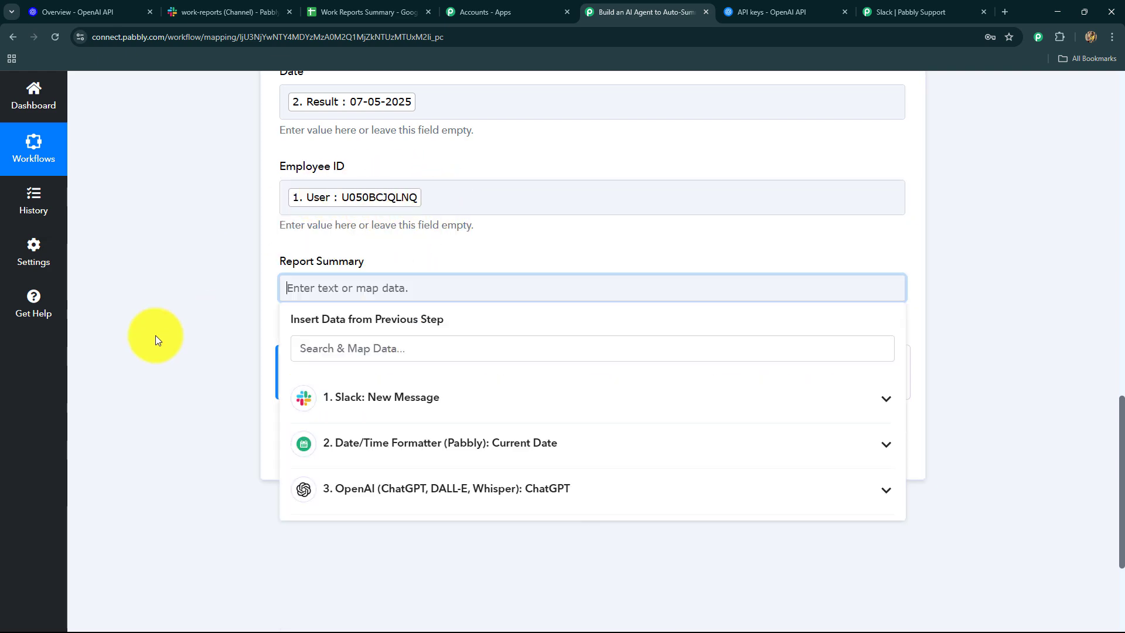
{"action": "scroll", "coordinate": [156, 335], "scroll_direction": "down", "scroll_amount": 2}
{"action": "left_click", "coordinate": [339, 366]}
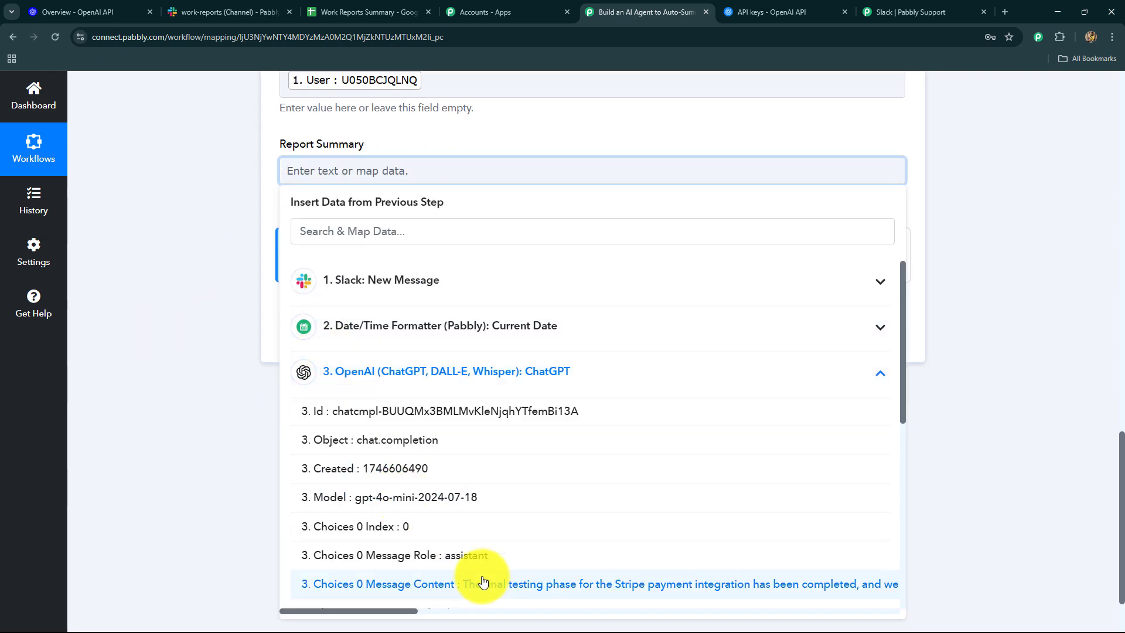
{"action": "left_click", "coordinate": [477, 582]}
{"action": "left_click", "coordinate": [180, 381]}
Step: Save and test the Google Sheets step, and check its response and the new row in the Work Reports Summary spreadsheet
{"action": "left_click", "coordinate": [329, 387]}
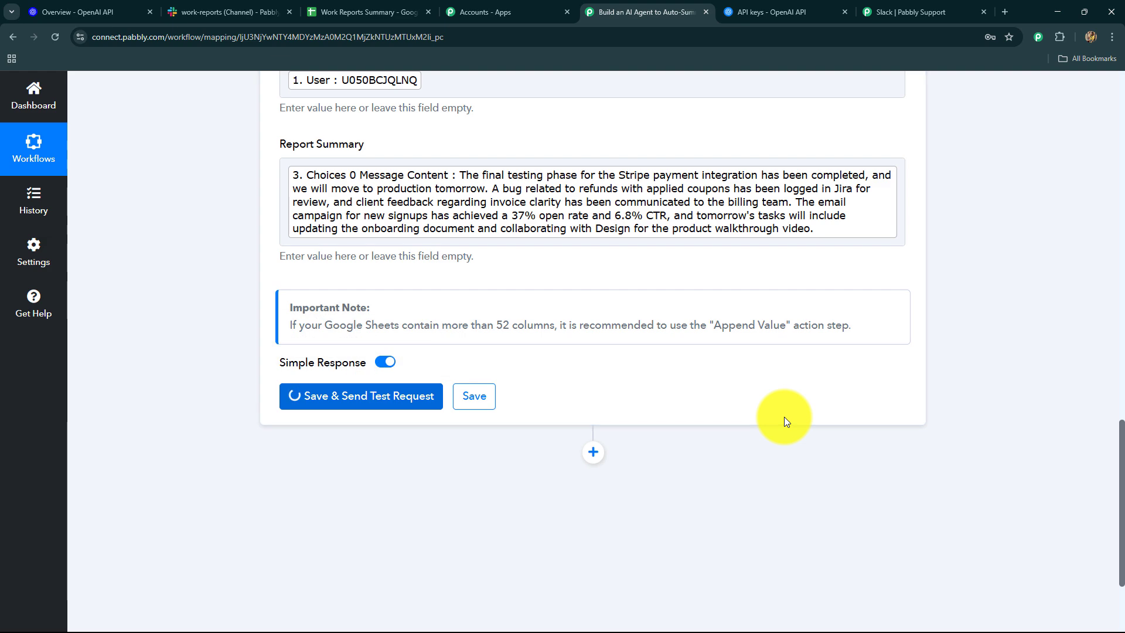
{"action": "scroll", "coordinate": [798, 414], "scroll_direction": "down", "scroll_amount": 5}
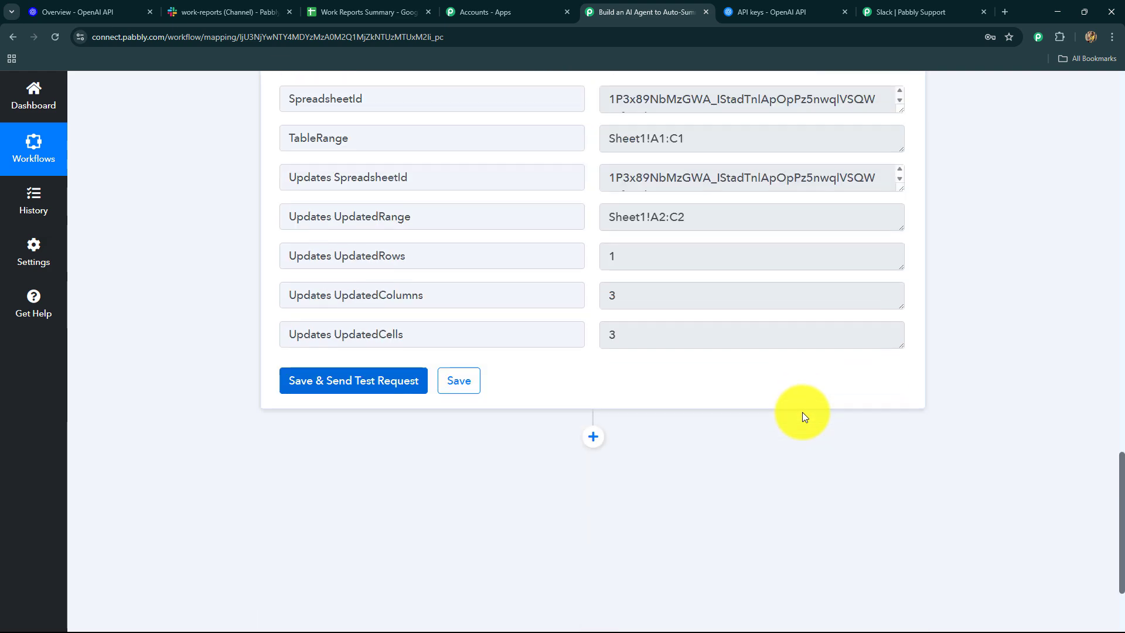
{"action": "scroll", "coordinate": [803, 412], "scroll_direction": "up", "scroll_amount": 2}
{"action": "scroll", "coordinate": [802, 413], "scroll_direction": "up", "scroll_amount": 2}
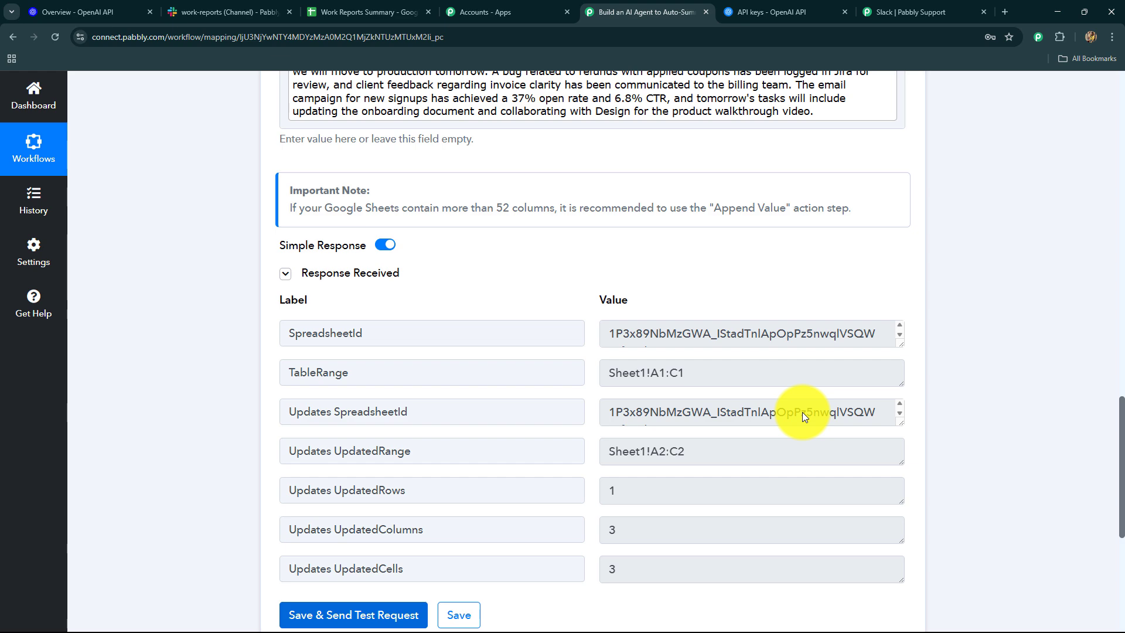
{"action": "left_click", "coordinate": [352, 4]}
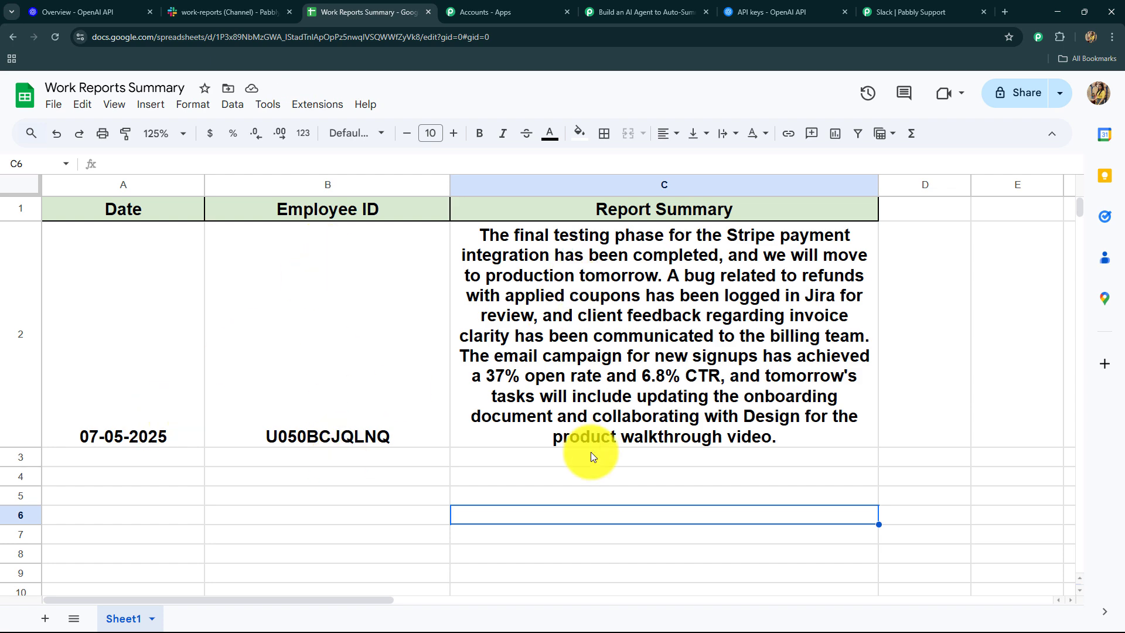
Step: Collapse the Google Sheets step in Pabbly Connect and review the whole workflow alongside the recorded row in the Work Reports Summary spreadsheet
{"action": "left_click", "coordinate": [644, 12]}
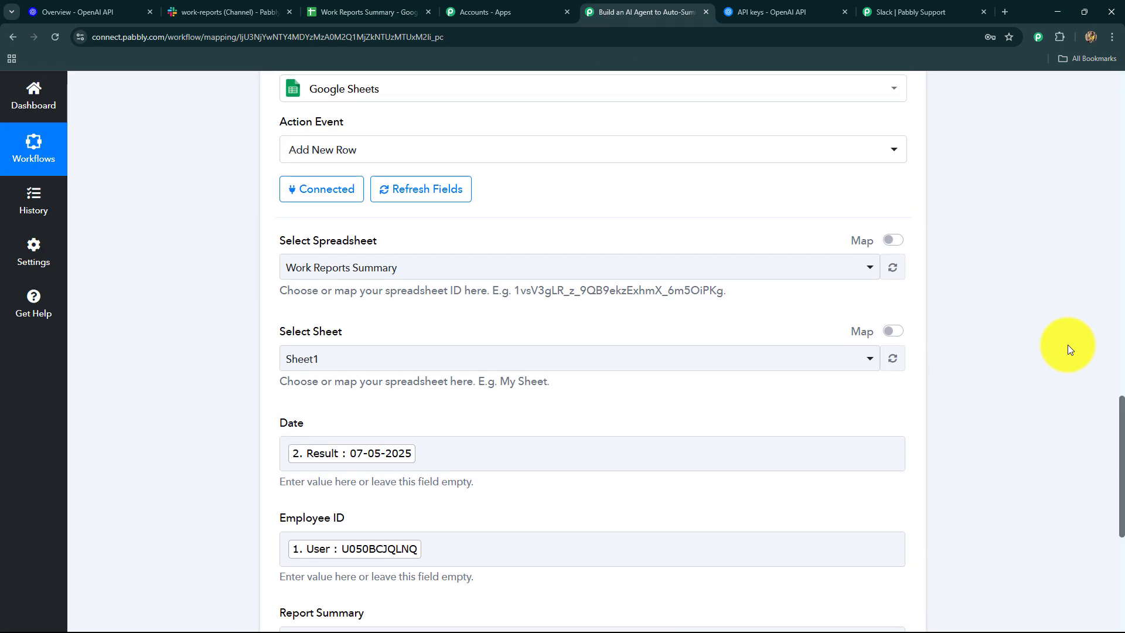
{"action": "scroll", "coordinate": [1067, 345], "scroll_direction": "up", "scroll_amount": 10}
{"action": "scroll", "coordinate": [1040, 367], "scroll_direction": "down", "scroll_amount": 2}
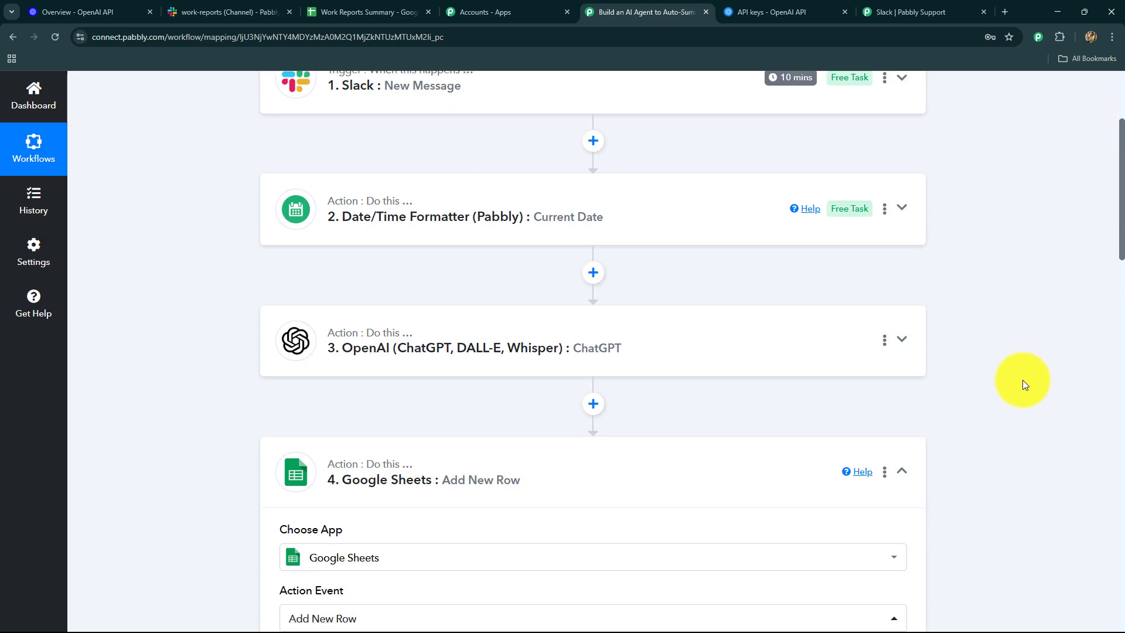
{"action": "left_click", "coordinate": [900, 471]}
{"action": "scroll", "coordinate": [1035, 426], "scroll_direction": "up", "scroll_amount": 2}
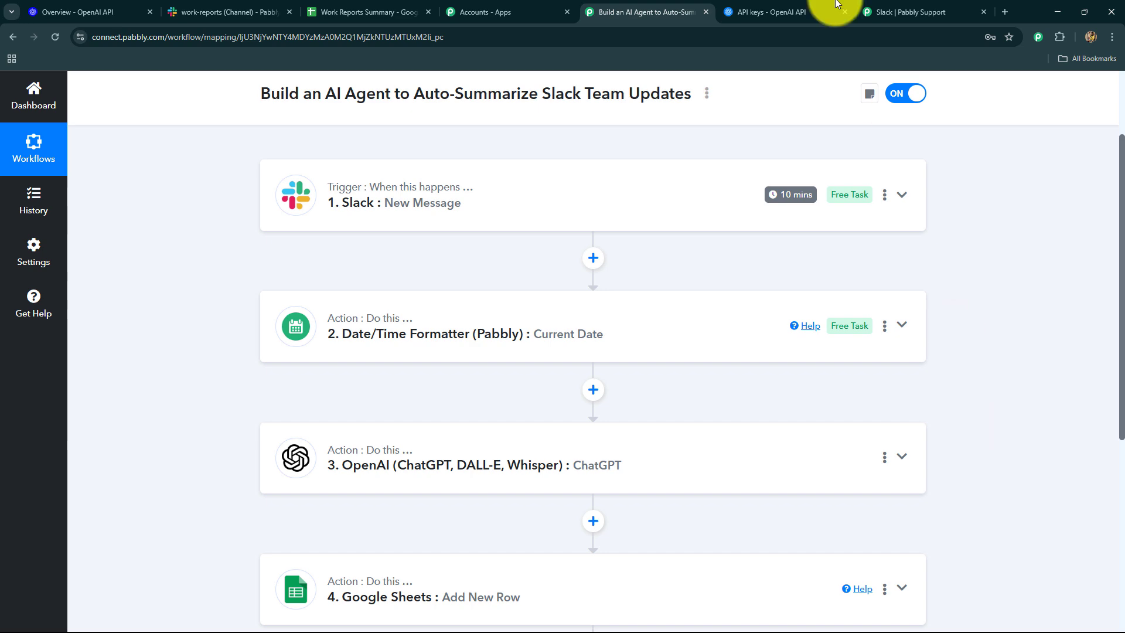
{"action": "left_click", "coordinate": [374, 9]}
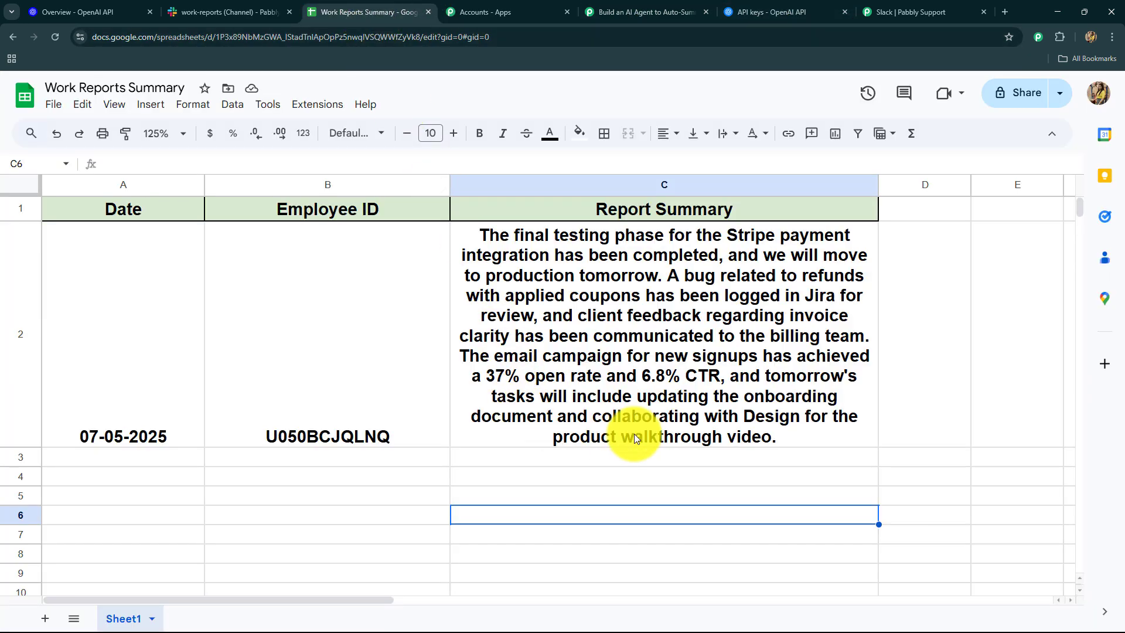
{"action": "left_click", "coordinate": [673, 11]}
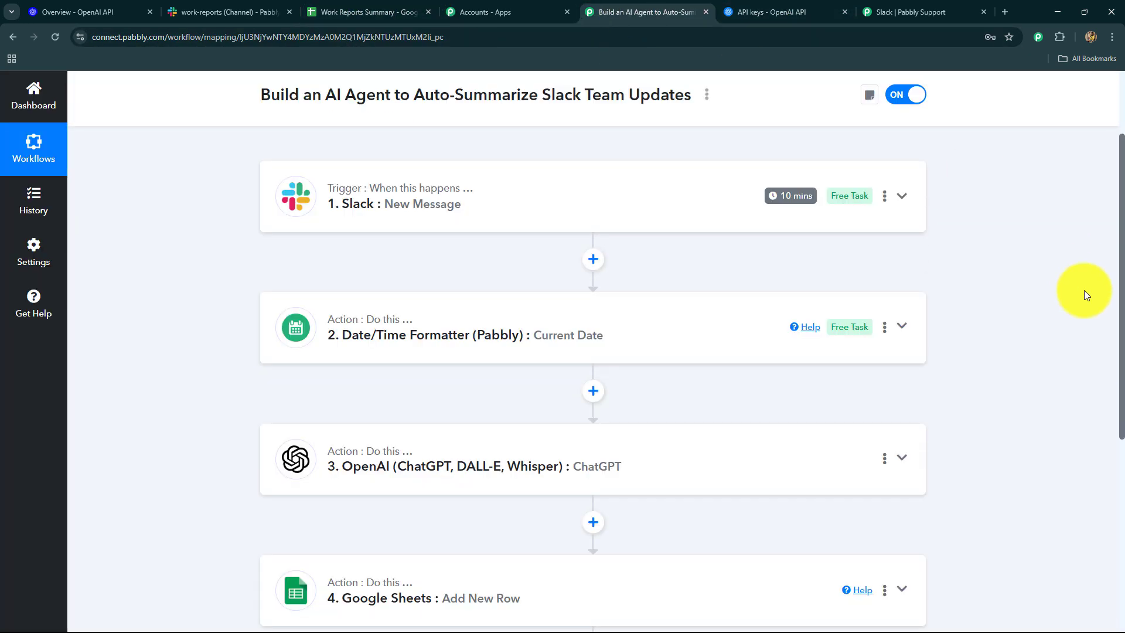